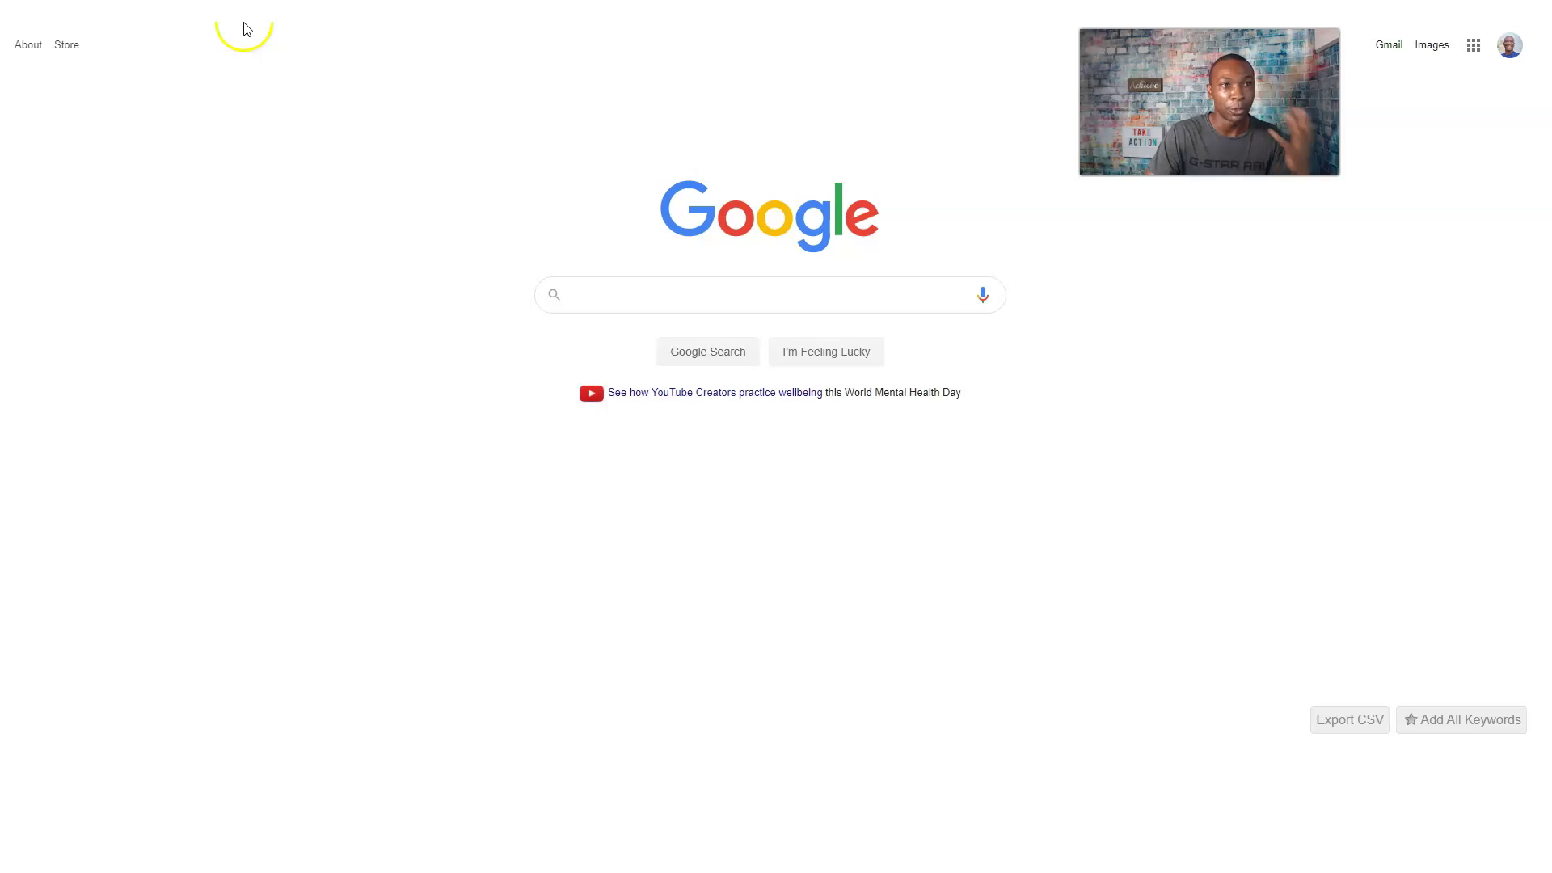
From the avatar menu, add another account and choose Create account > For myself.
left_click(1510, 46)
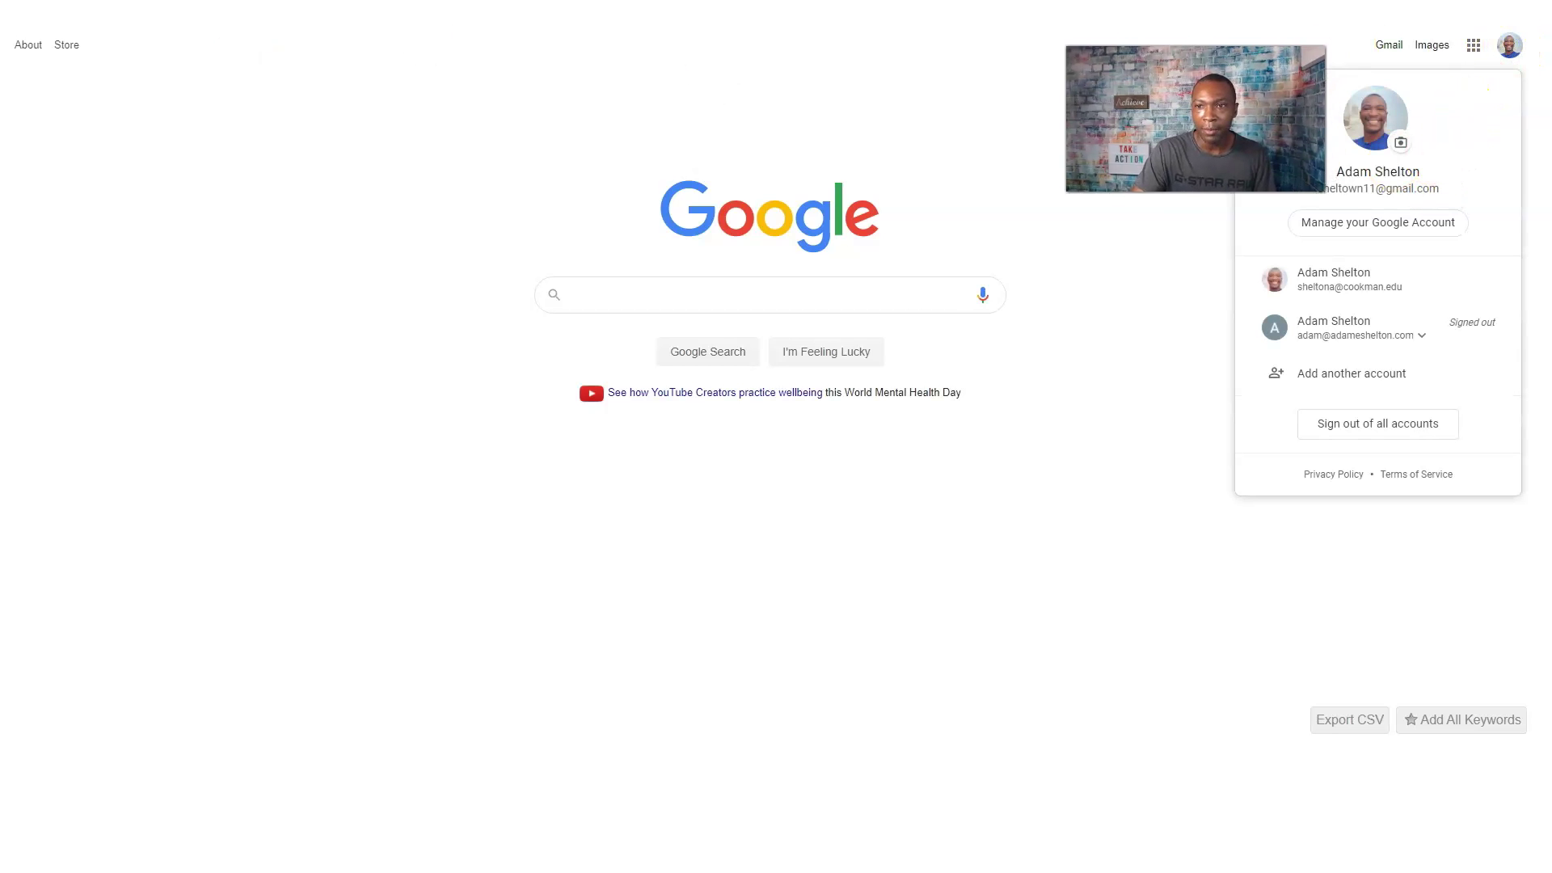
left_click(1350, 374)
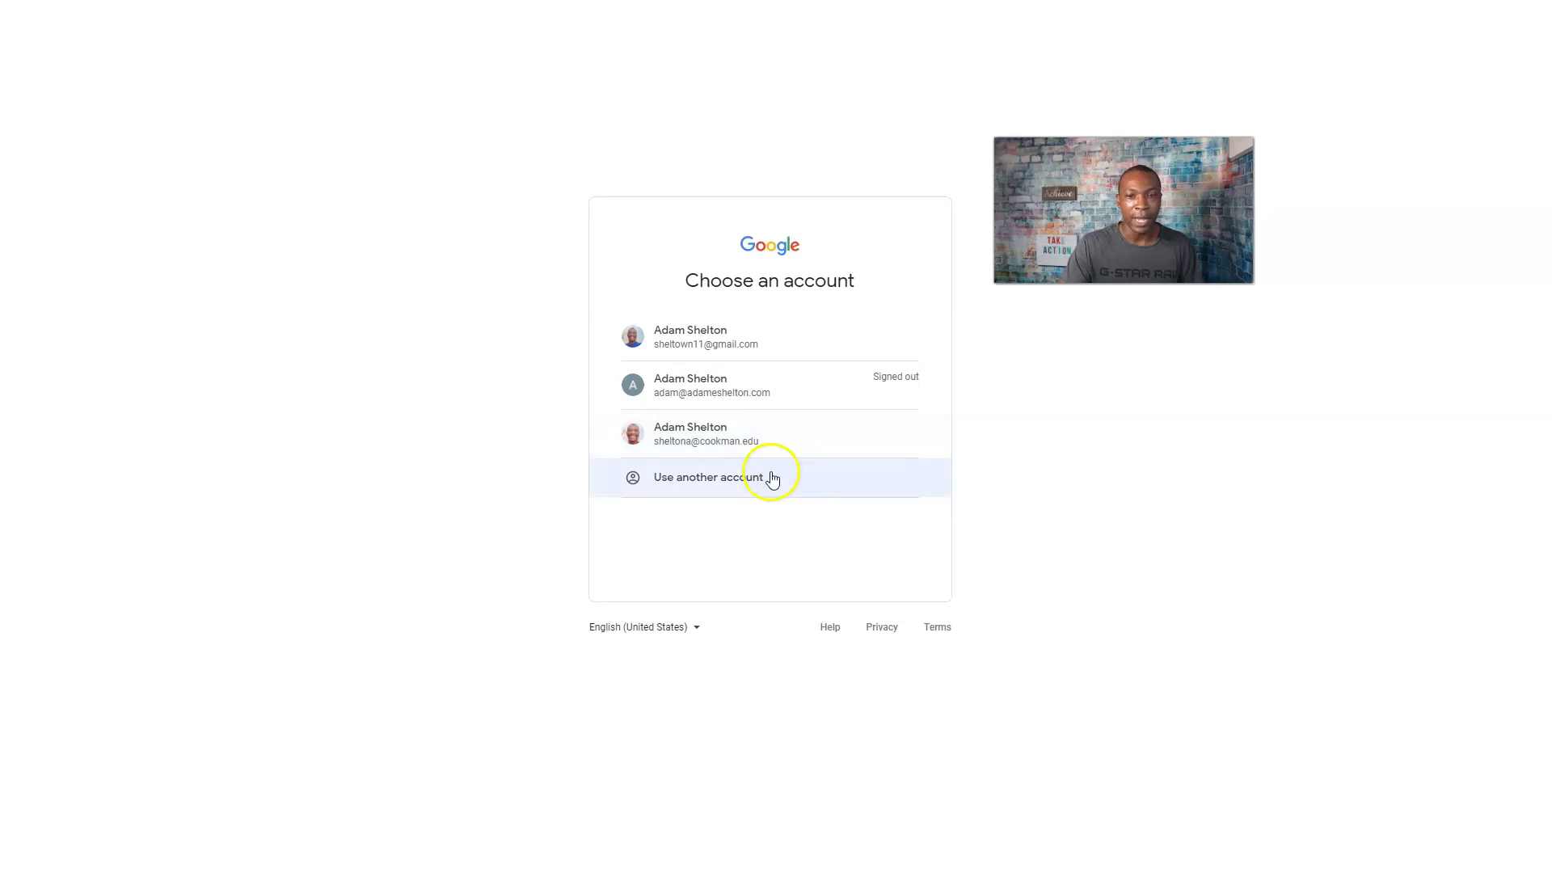
left_click(741, 351)
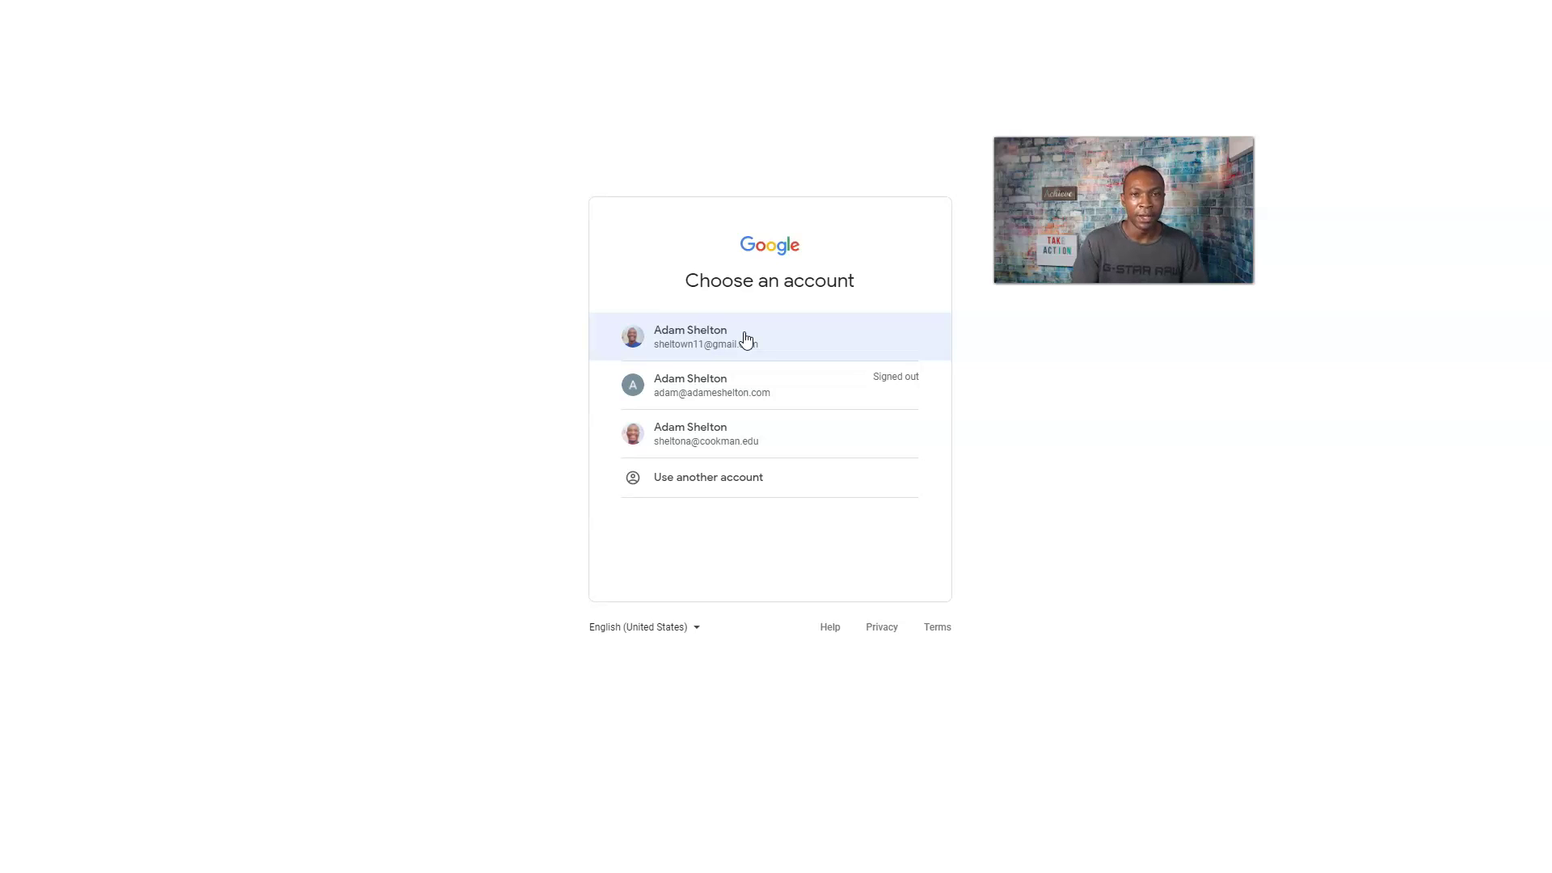
left_click(694, 483)
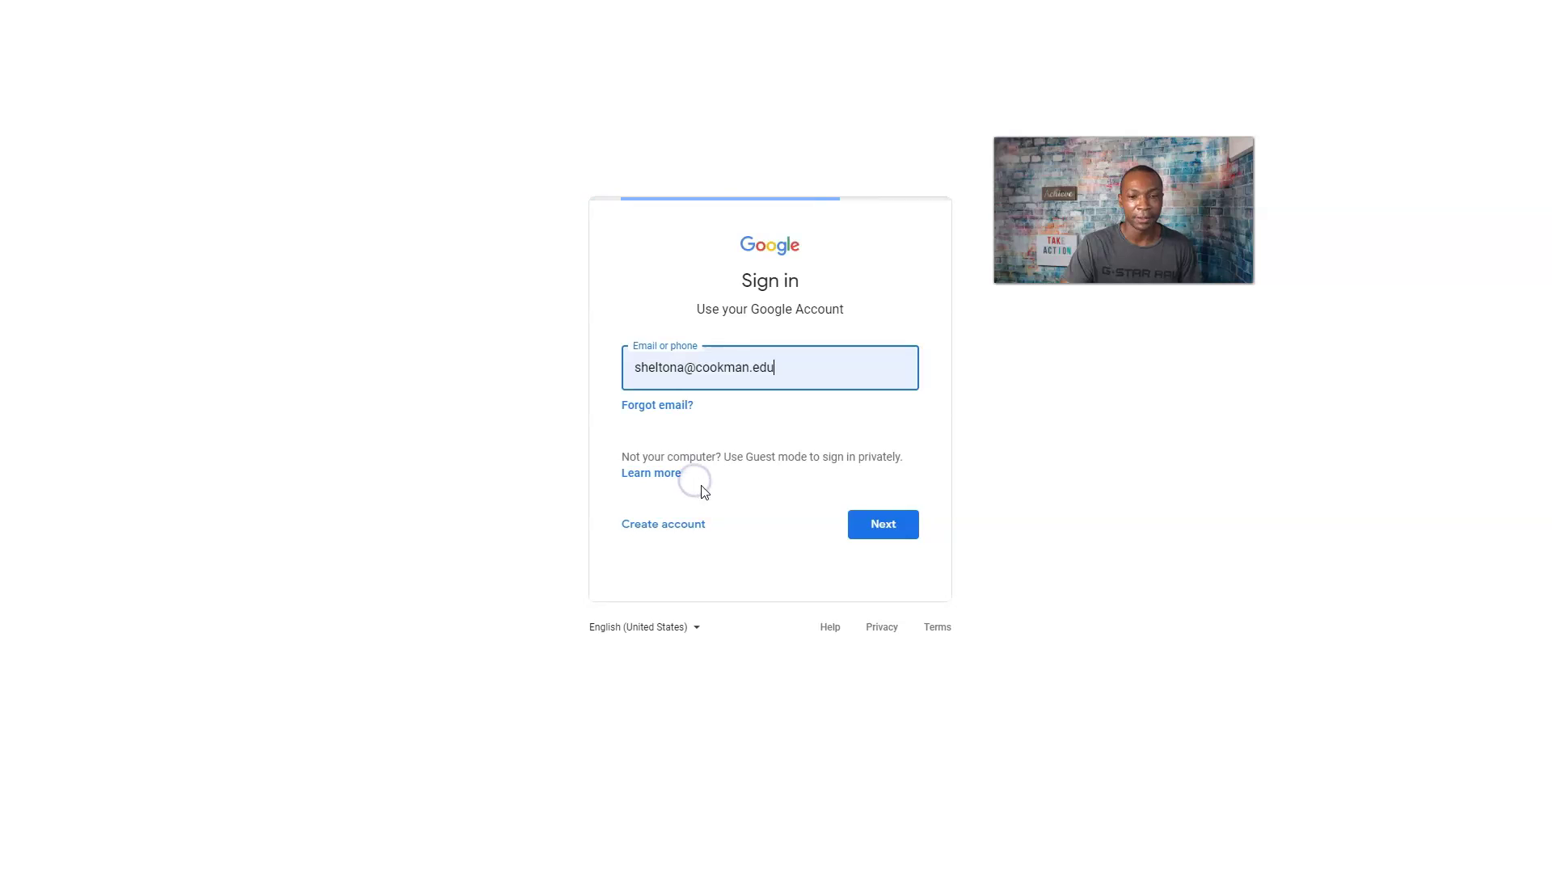
left_click(656, 526)
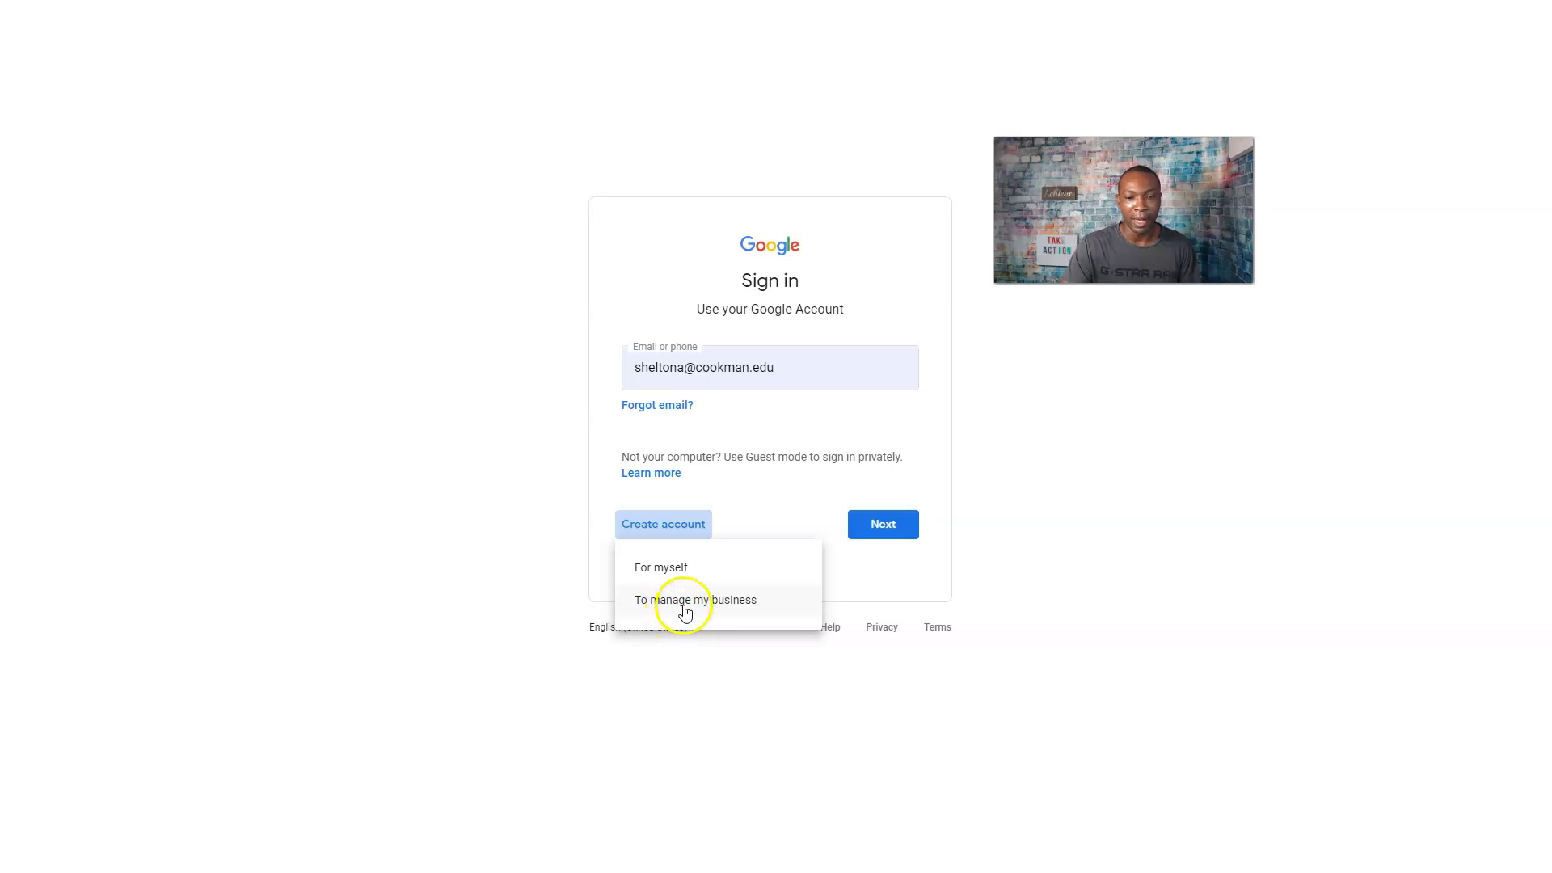
left_click(659, 566)
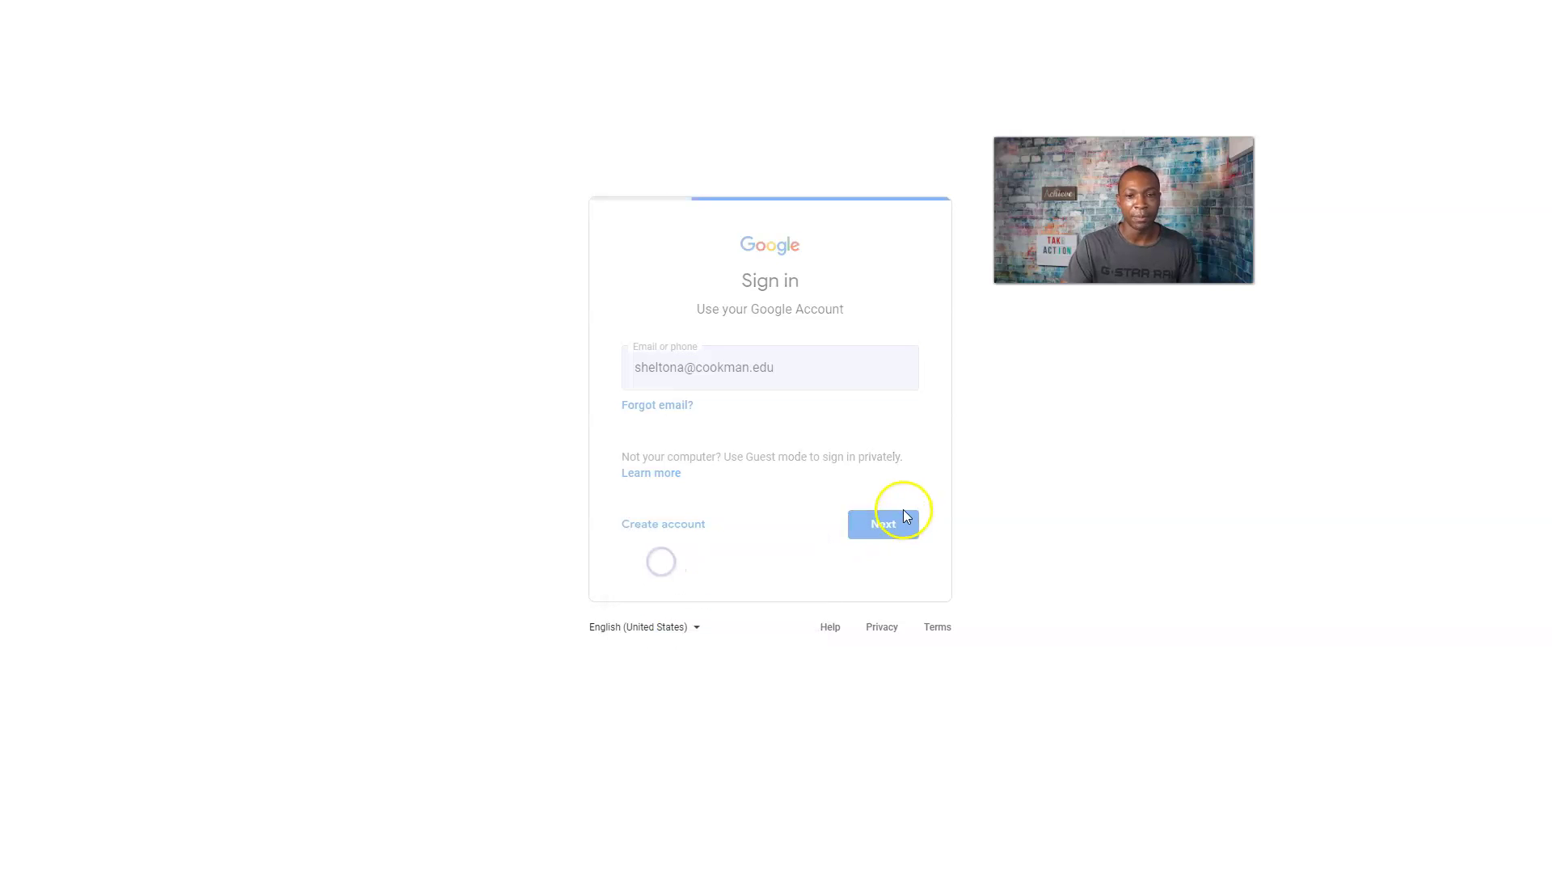
left_click(554, 321)
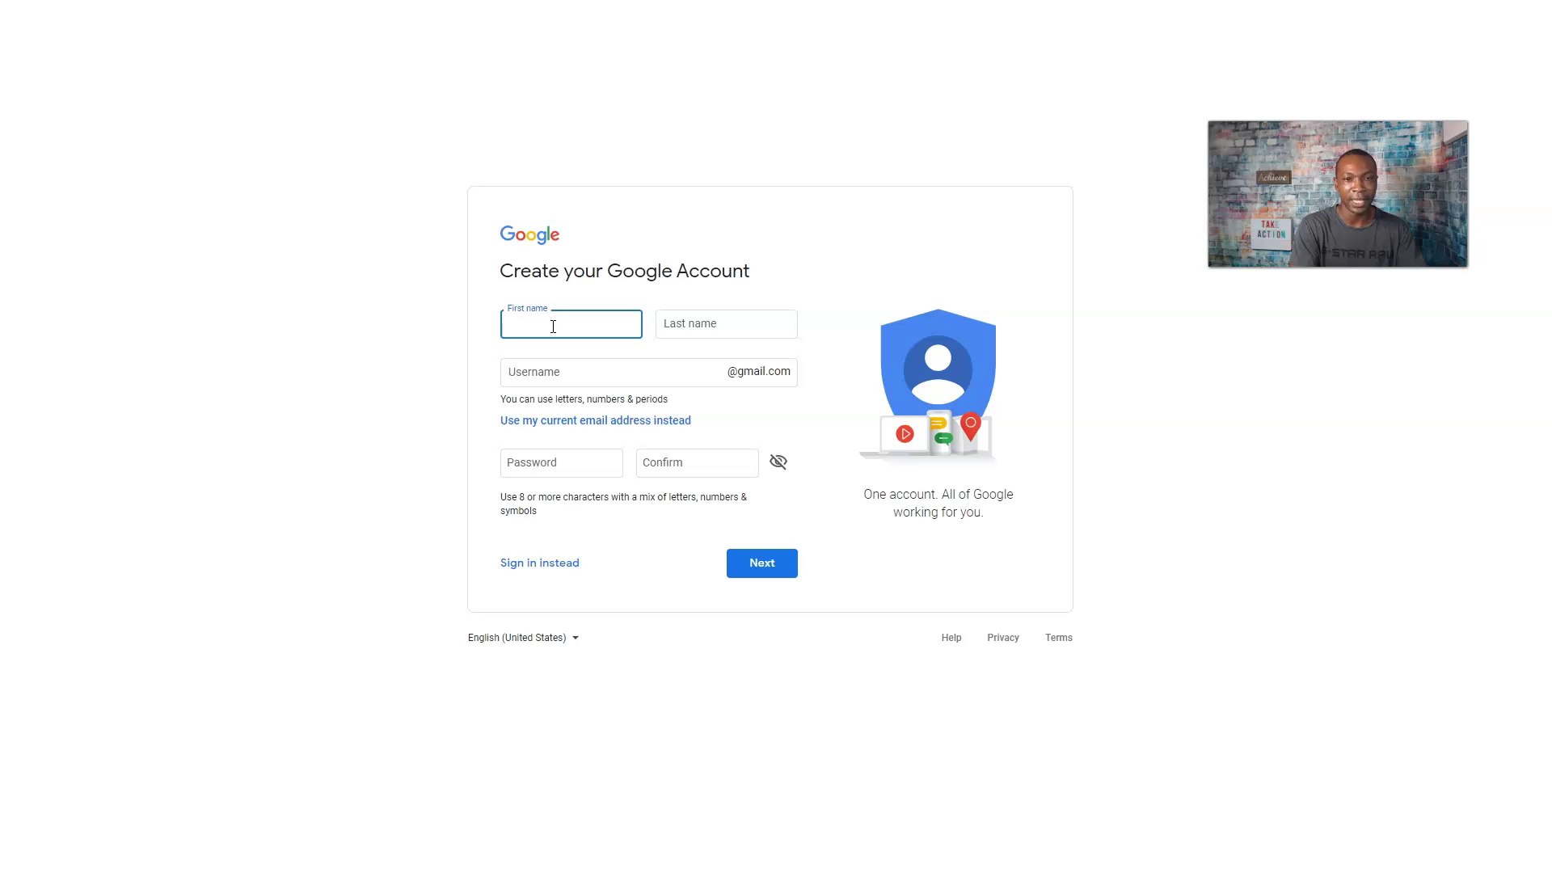
Enter the first and last name and settle on an available Gmail username.
key("Tab")
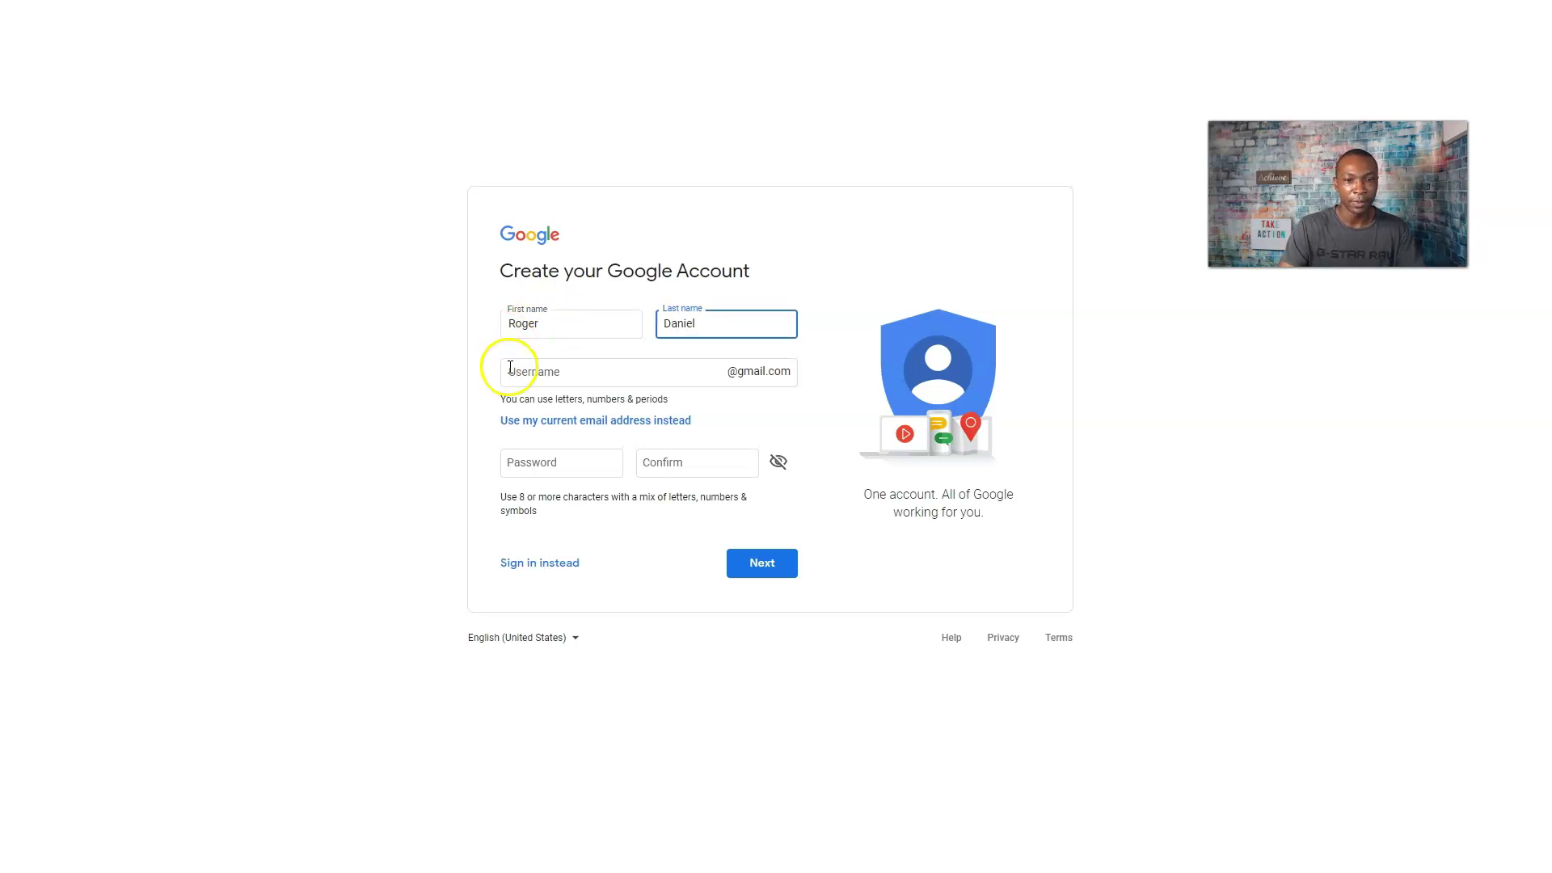
left_click(576, 371)
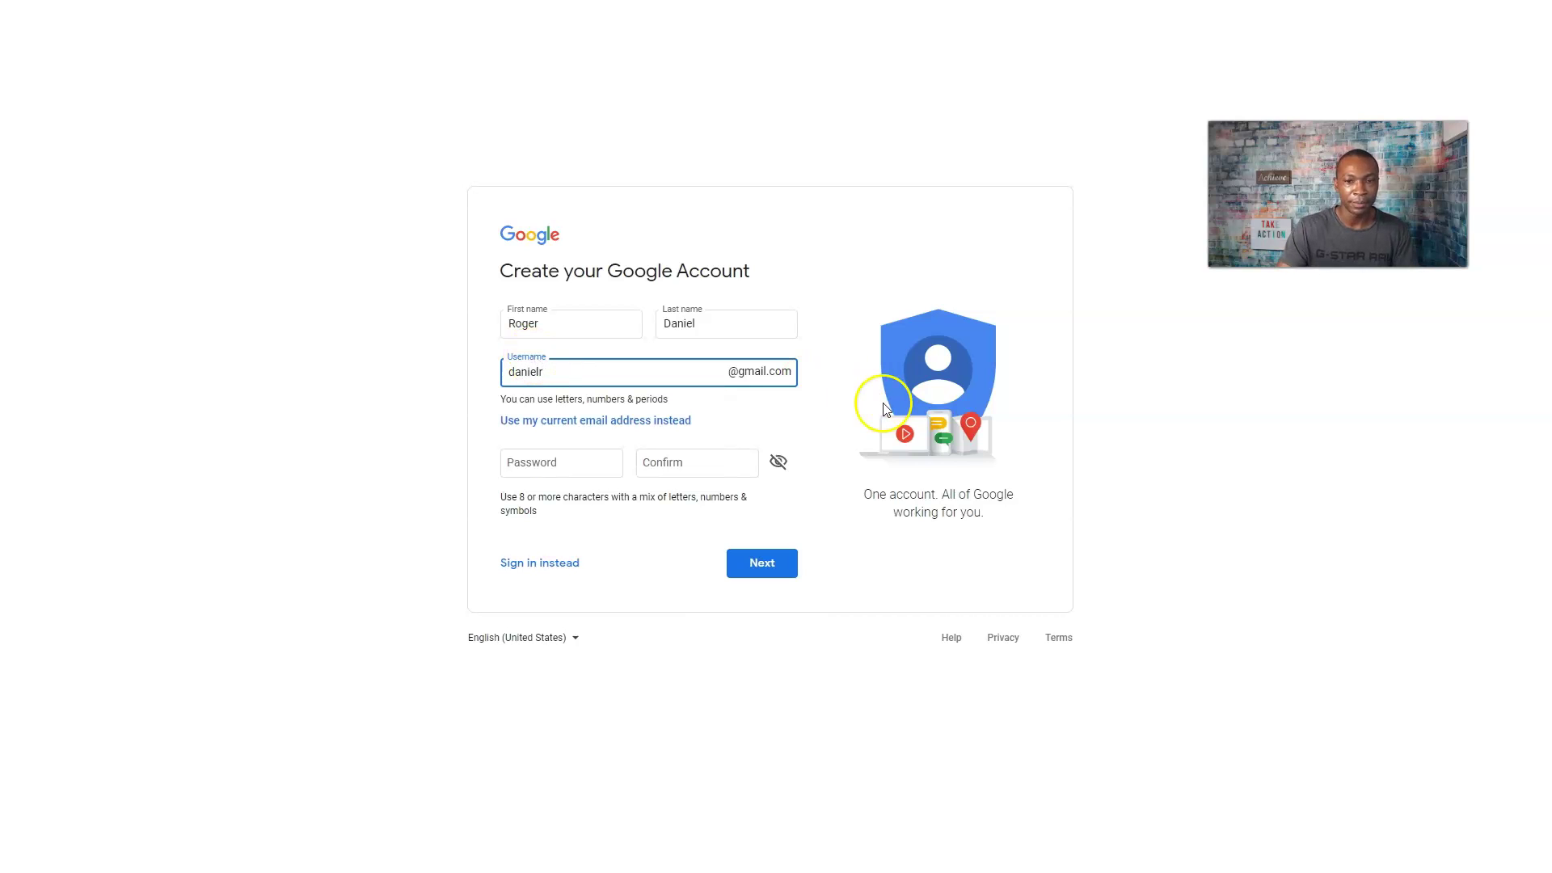
left_click(563, 467)
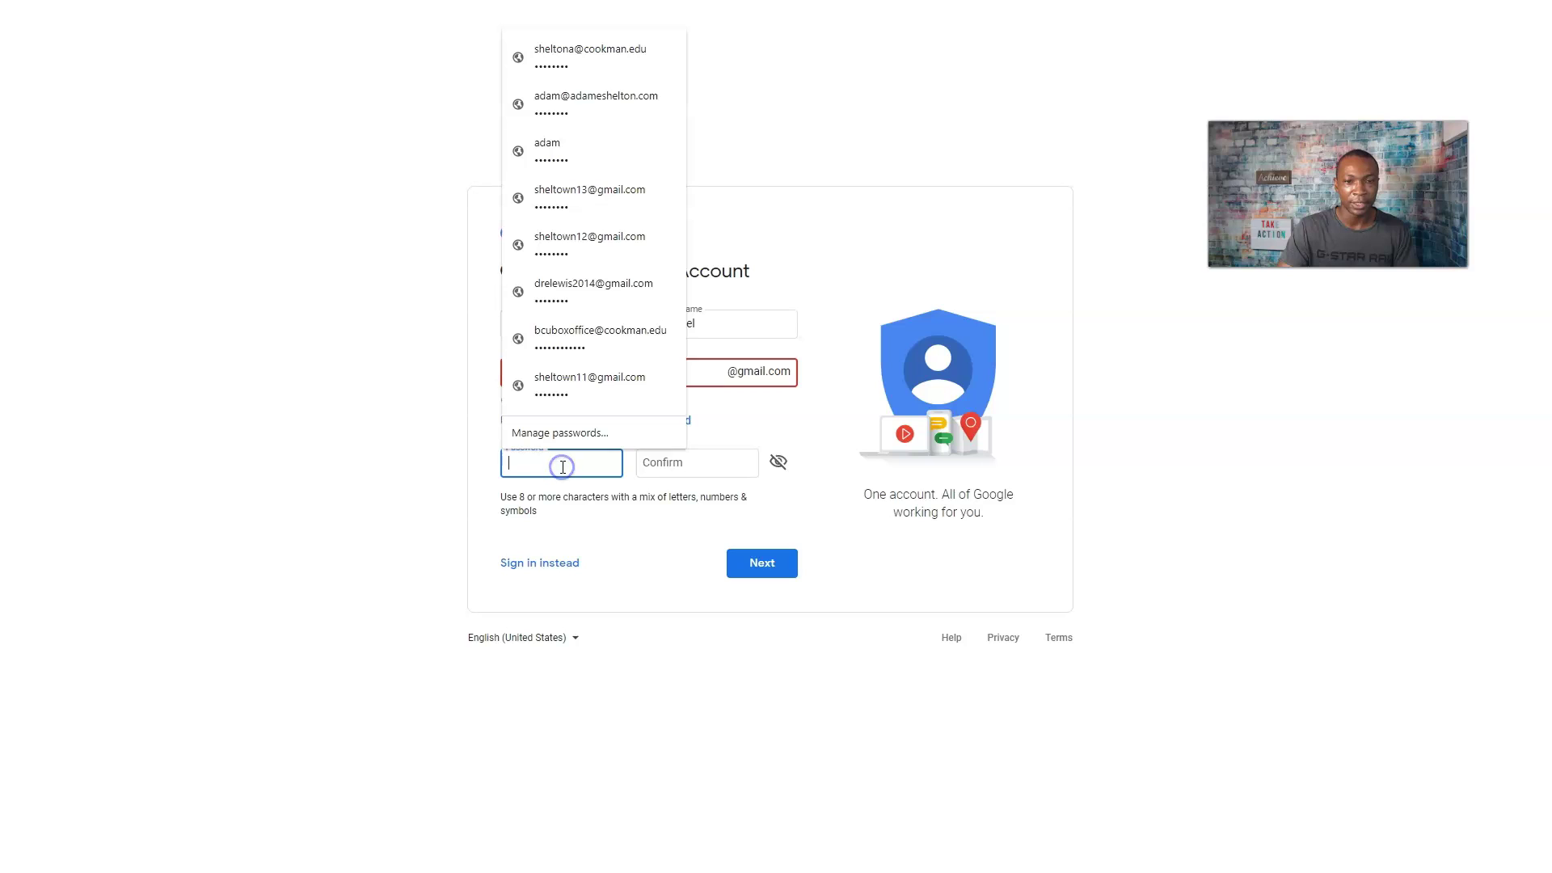
left_click(860, 259)
left_click(564, 368)
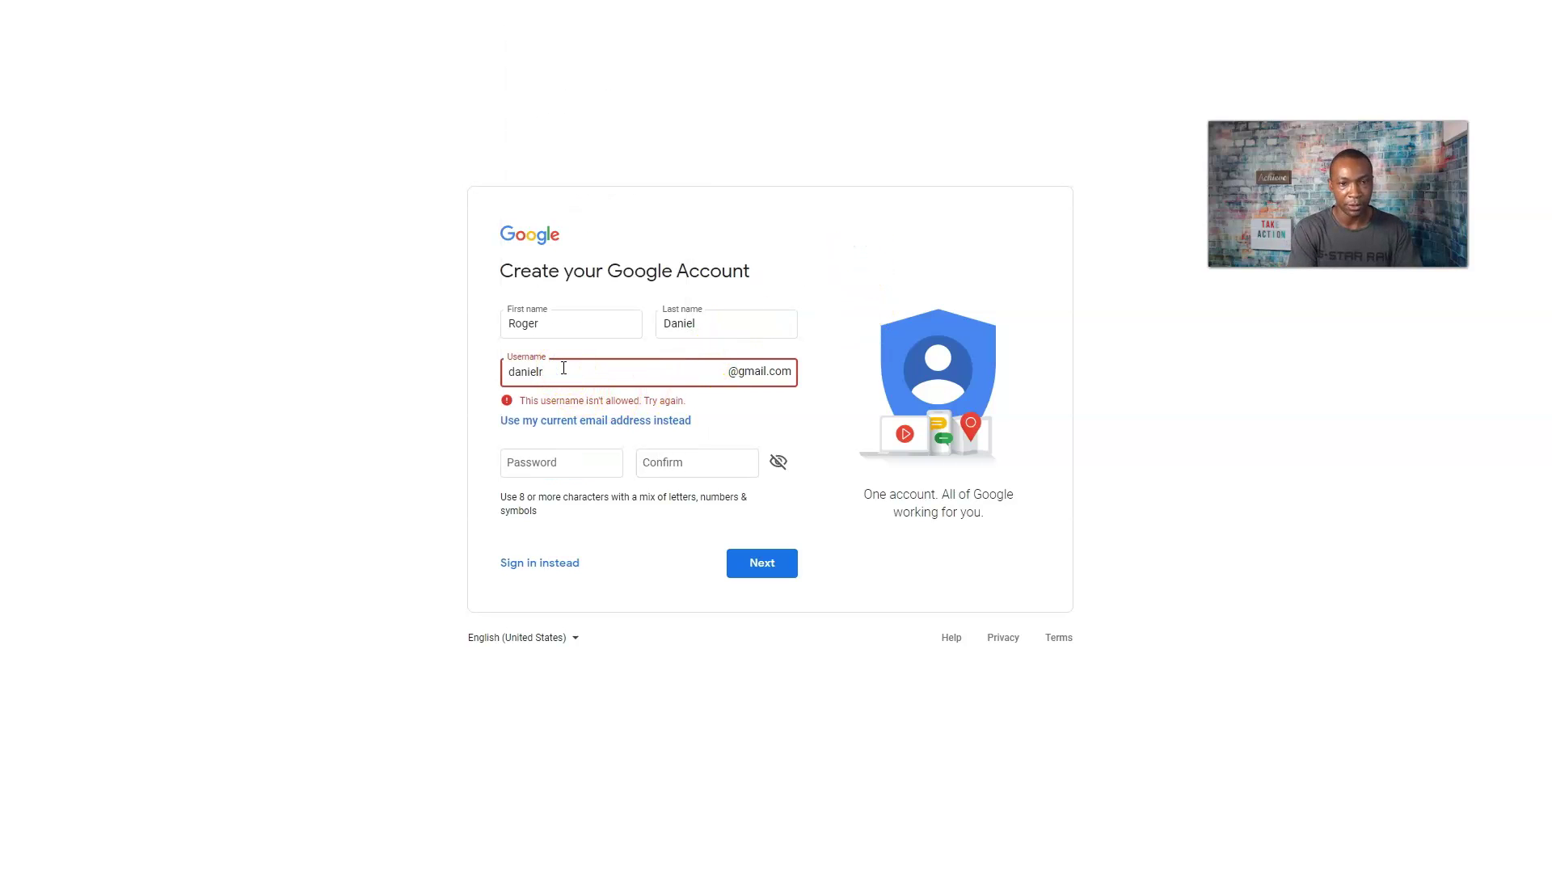
left_click(794, 267)
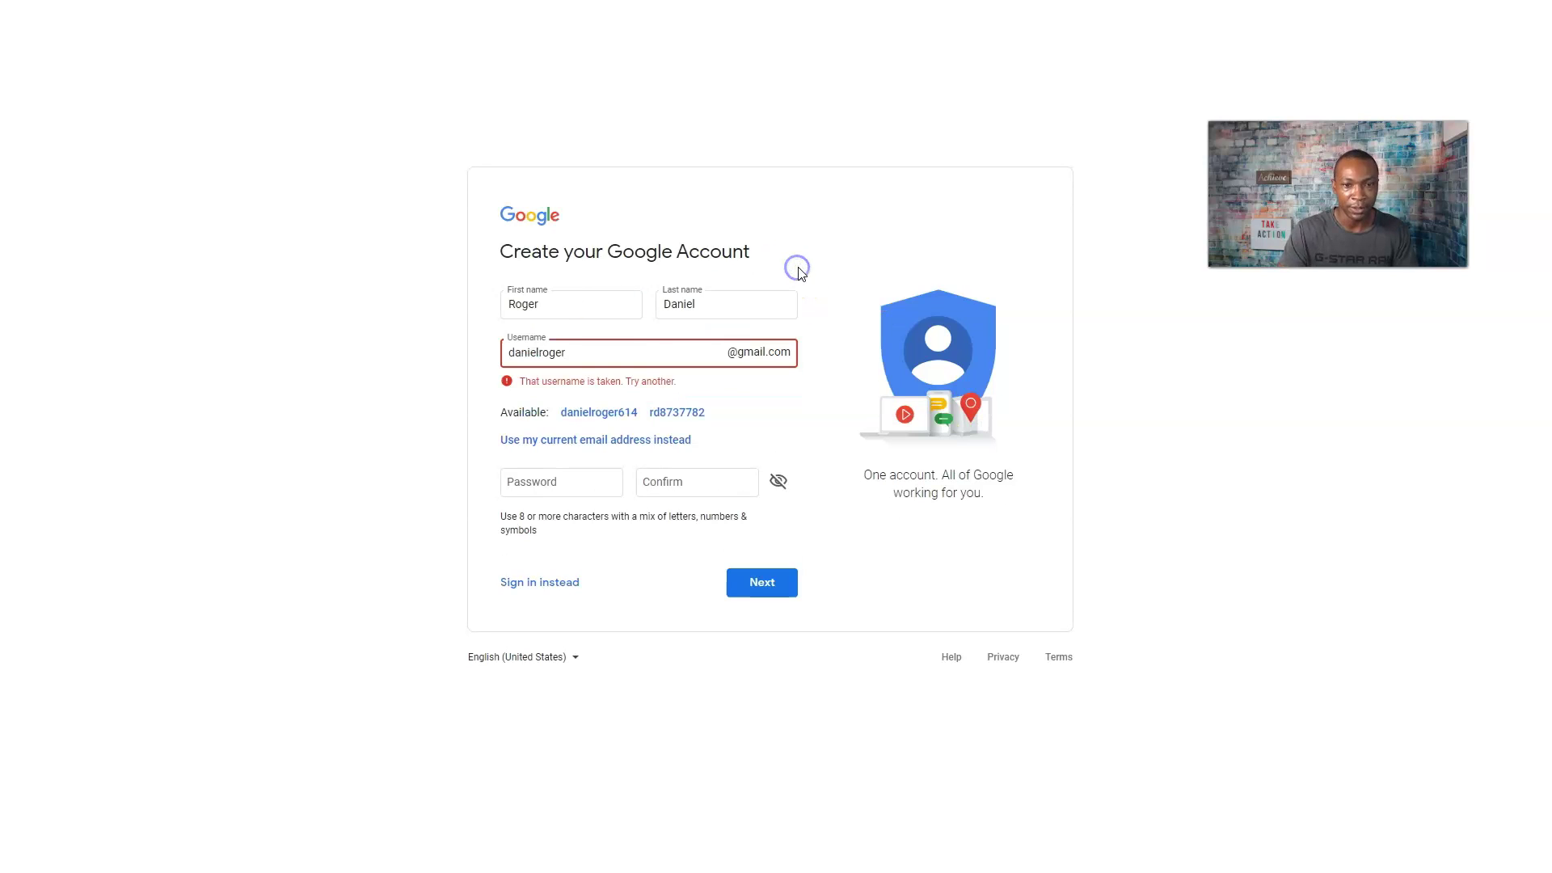
left_click(592, 348)
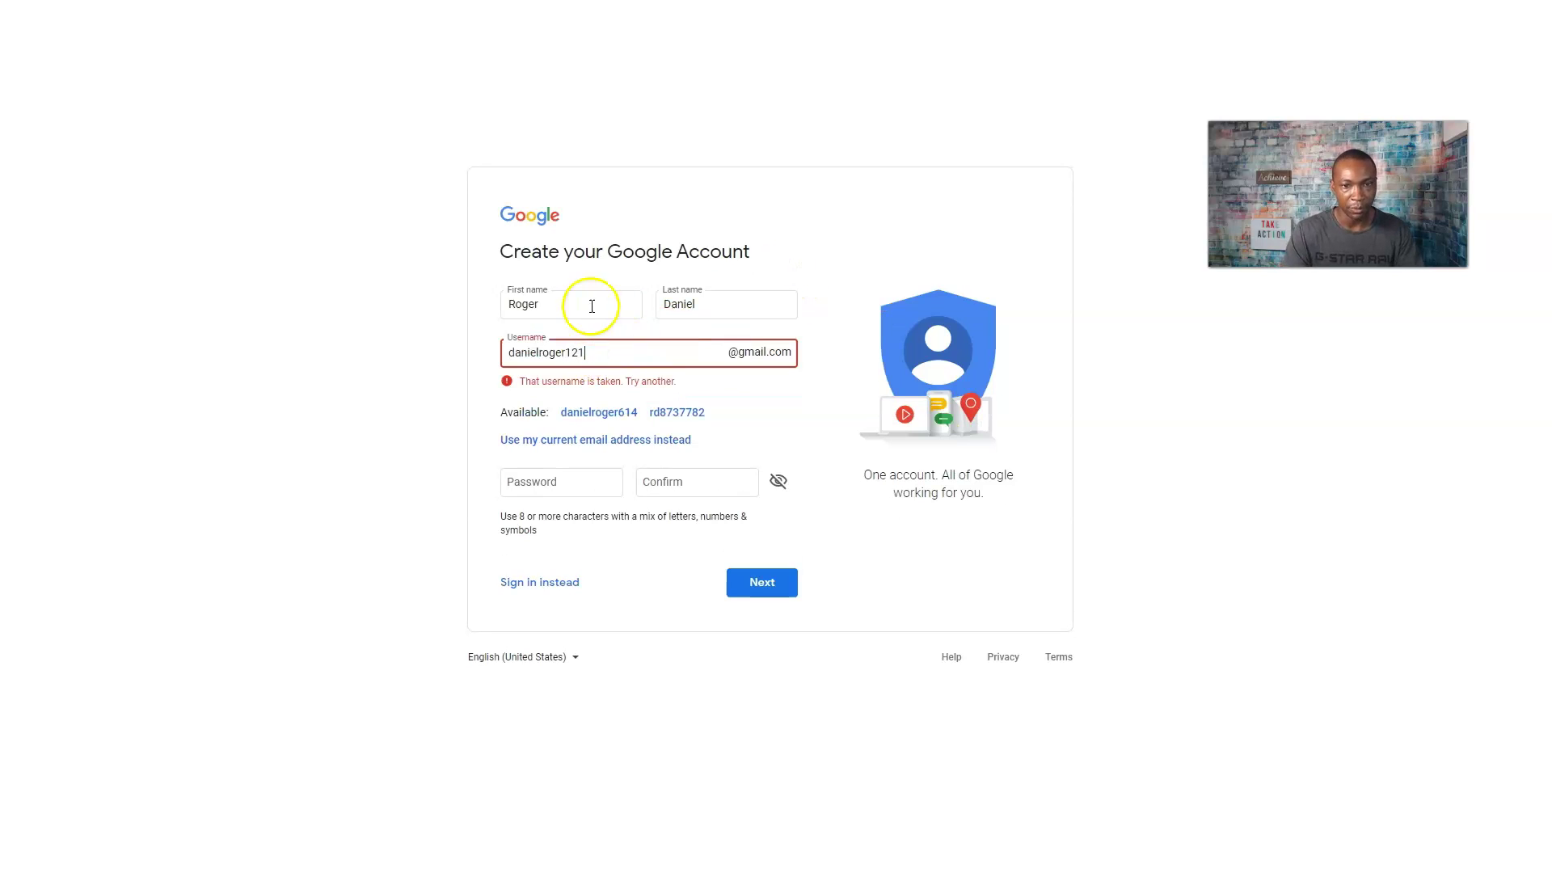
left_click(804, 284)
left_click(593, 355)
type("33")
left_click(796, 263)
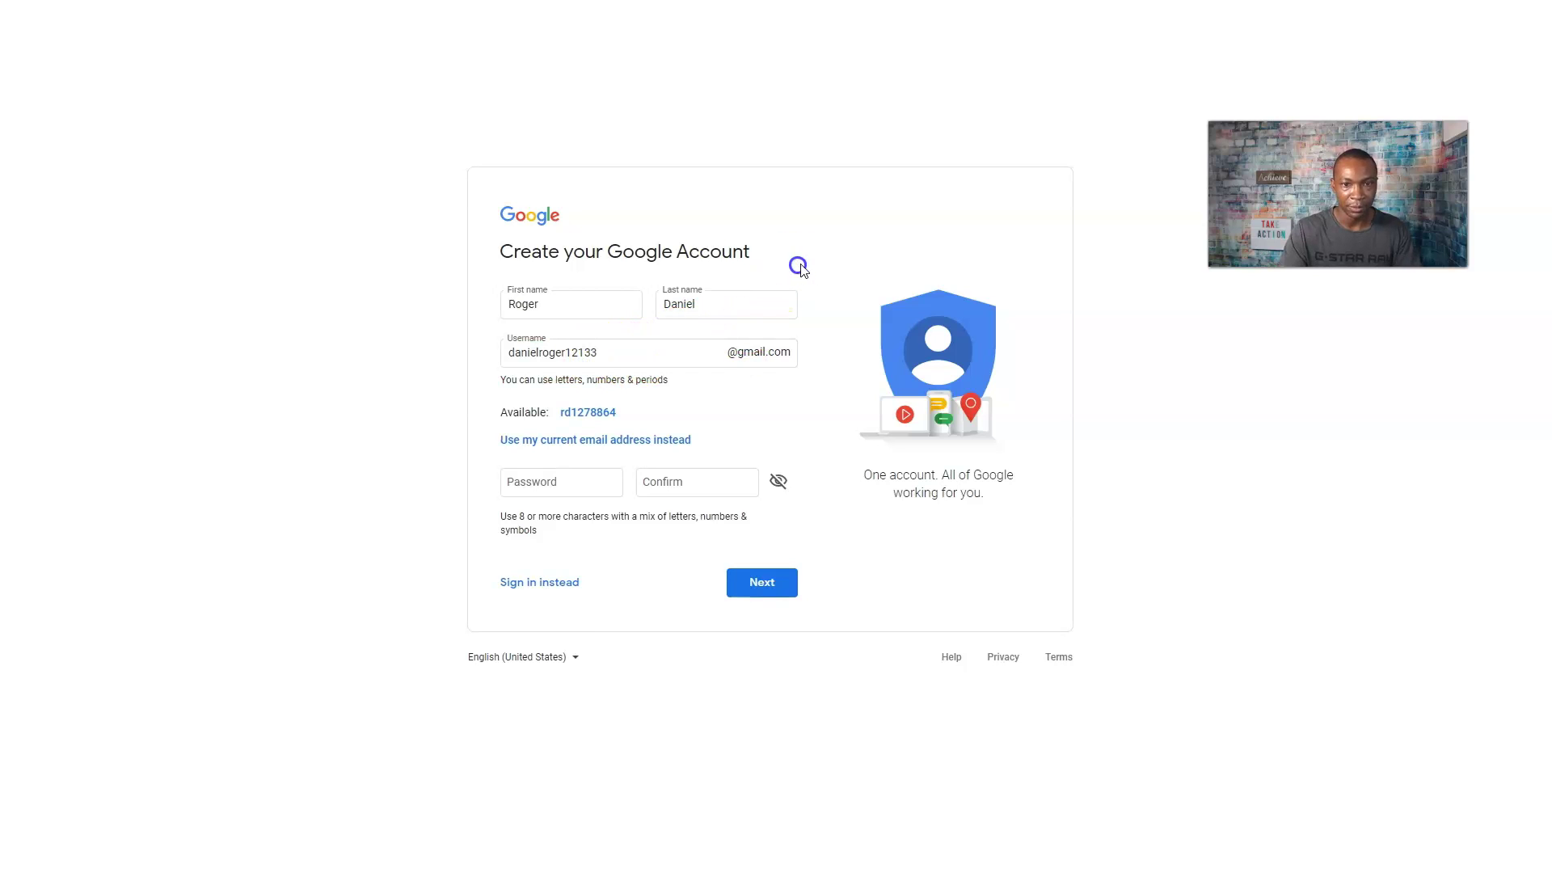
Copy the chosen username to the clipboard.
double_click(586, 353)
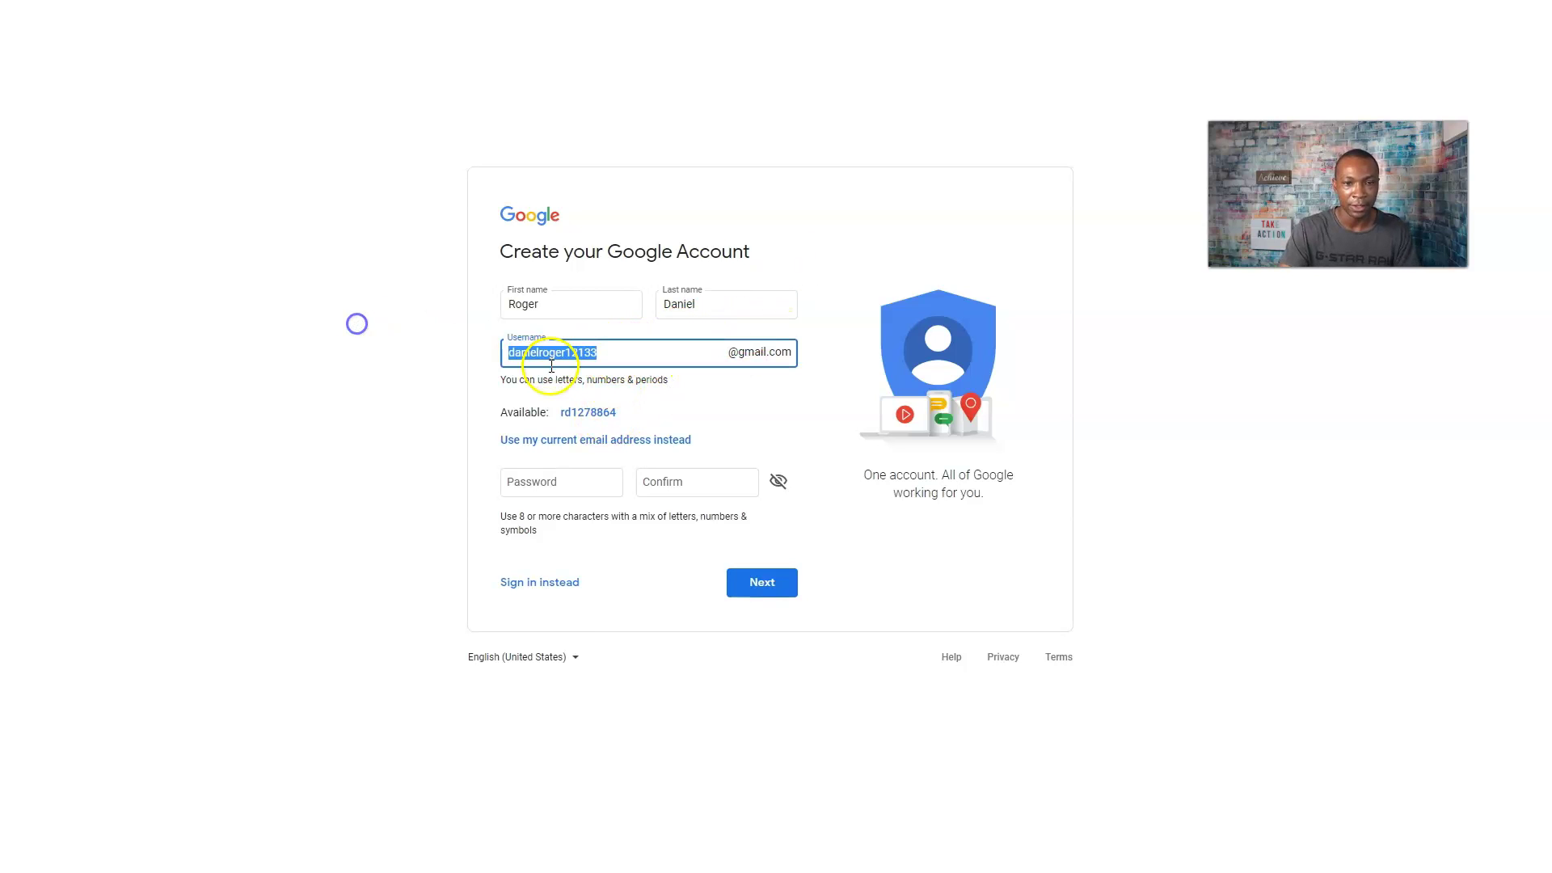
right_click(551, 353)
left_click(592, 413)
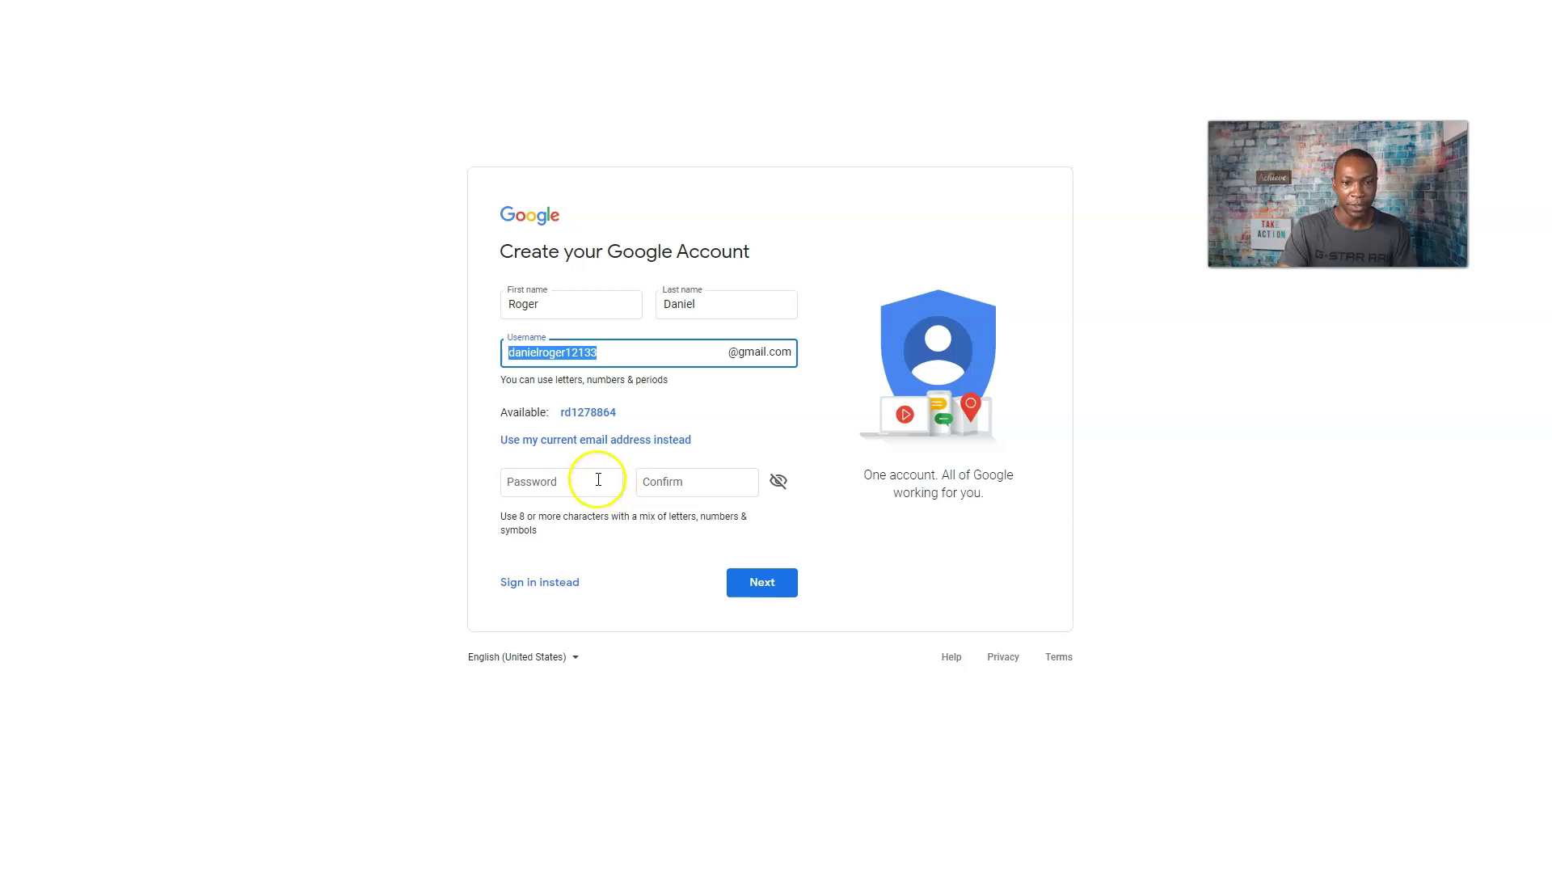
left_click(643, 401)
Enter and confirm the account password, then submit the sign-up form.
left_click(571, 480)
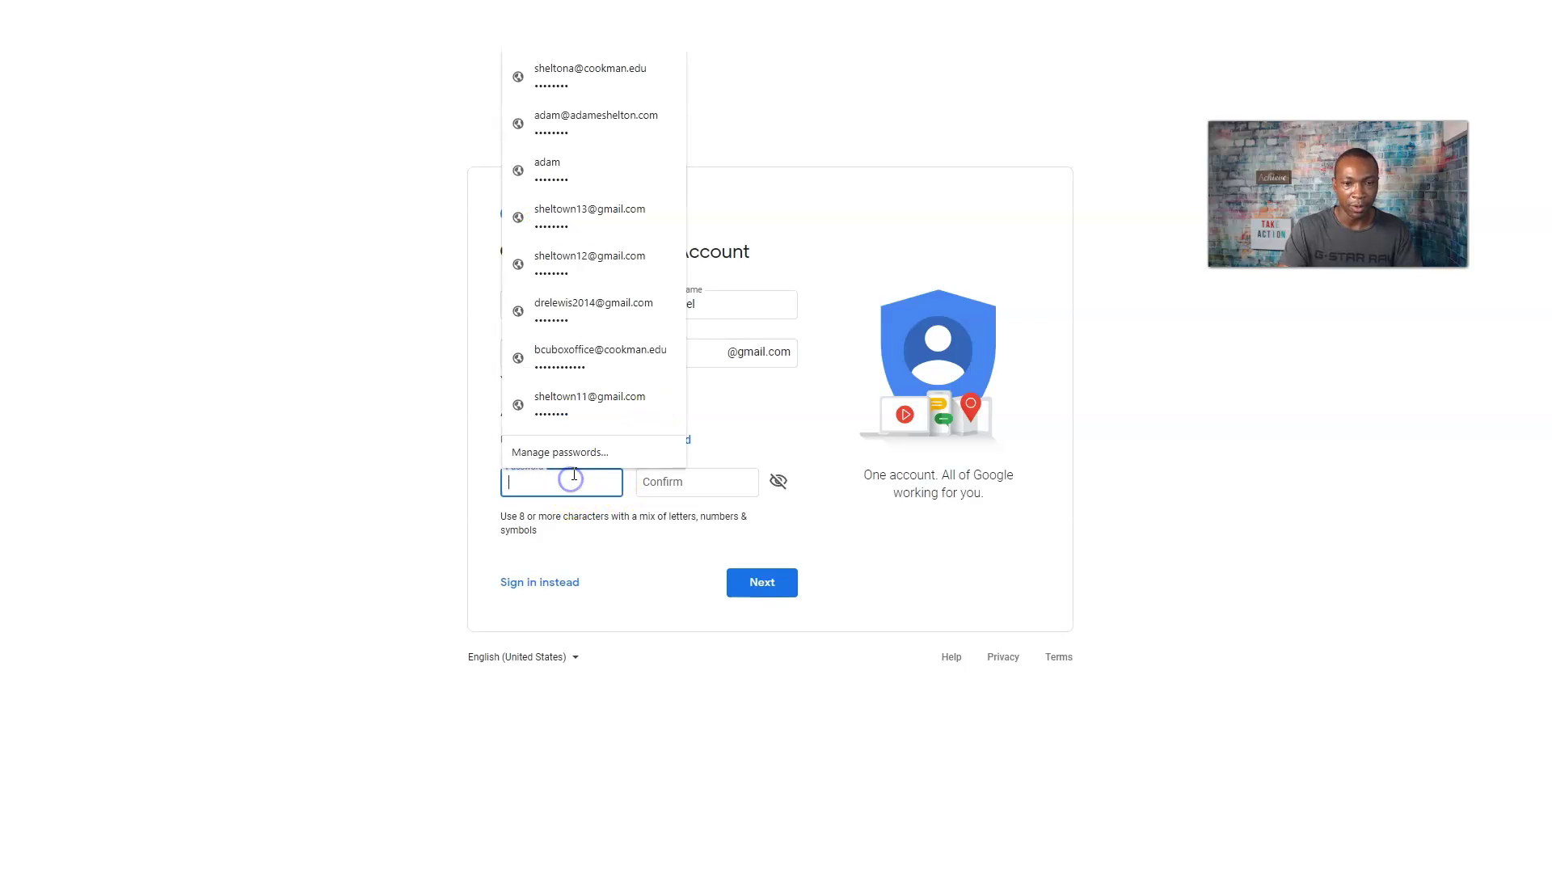
type("p")
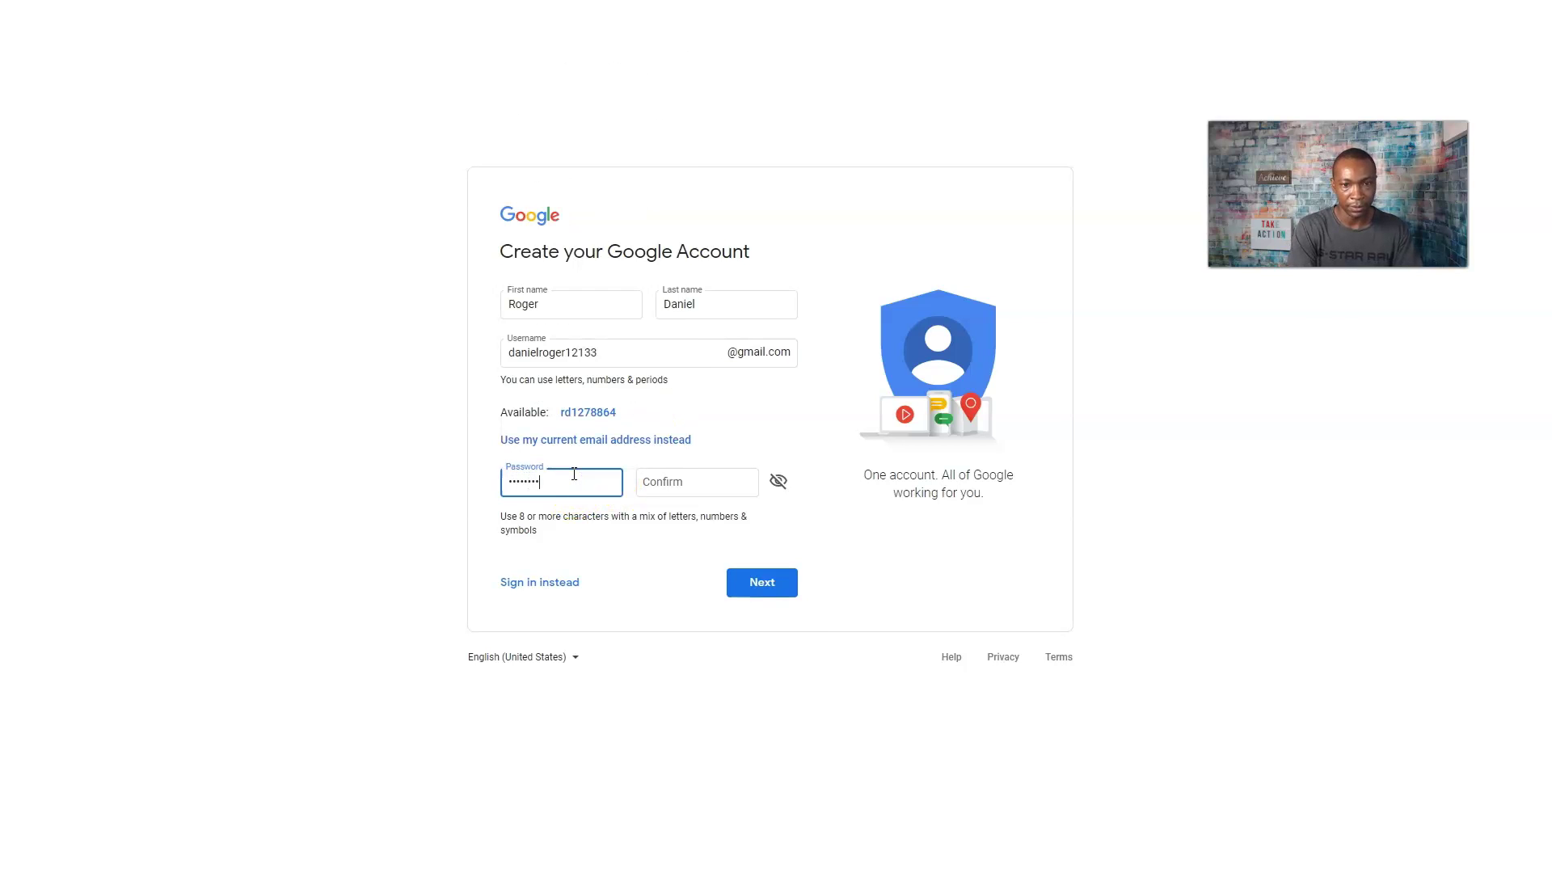
left_click(710, 476)
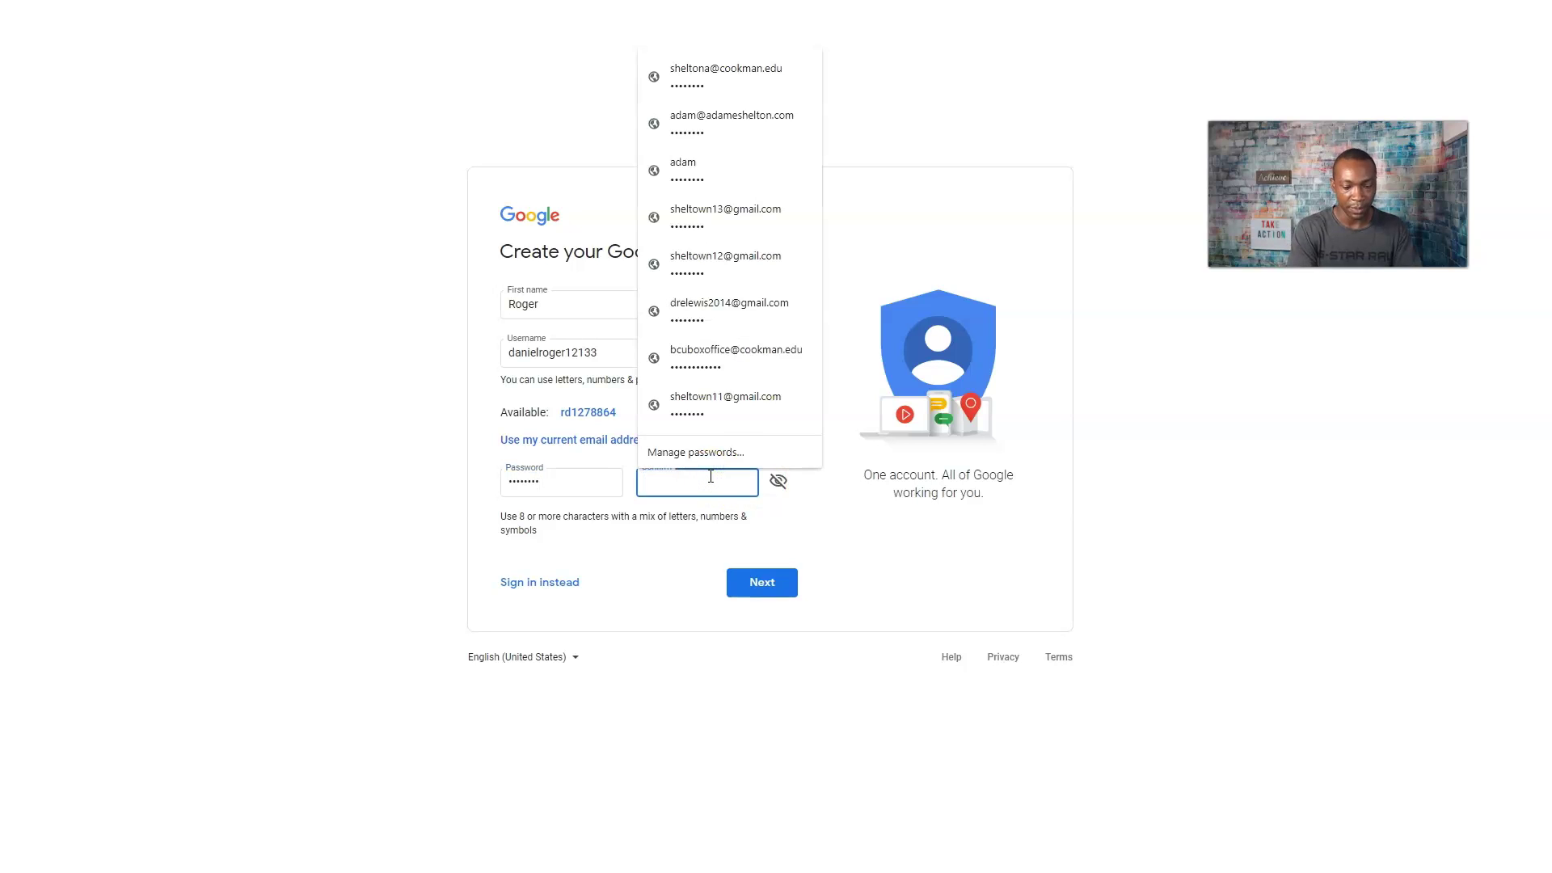
type("passw")
left_click(752, 582)
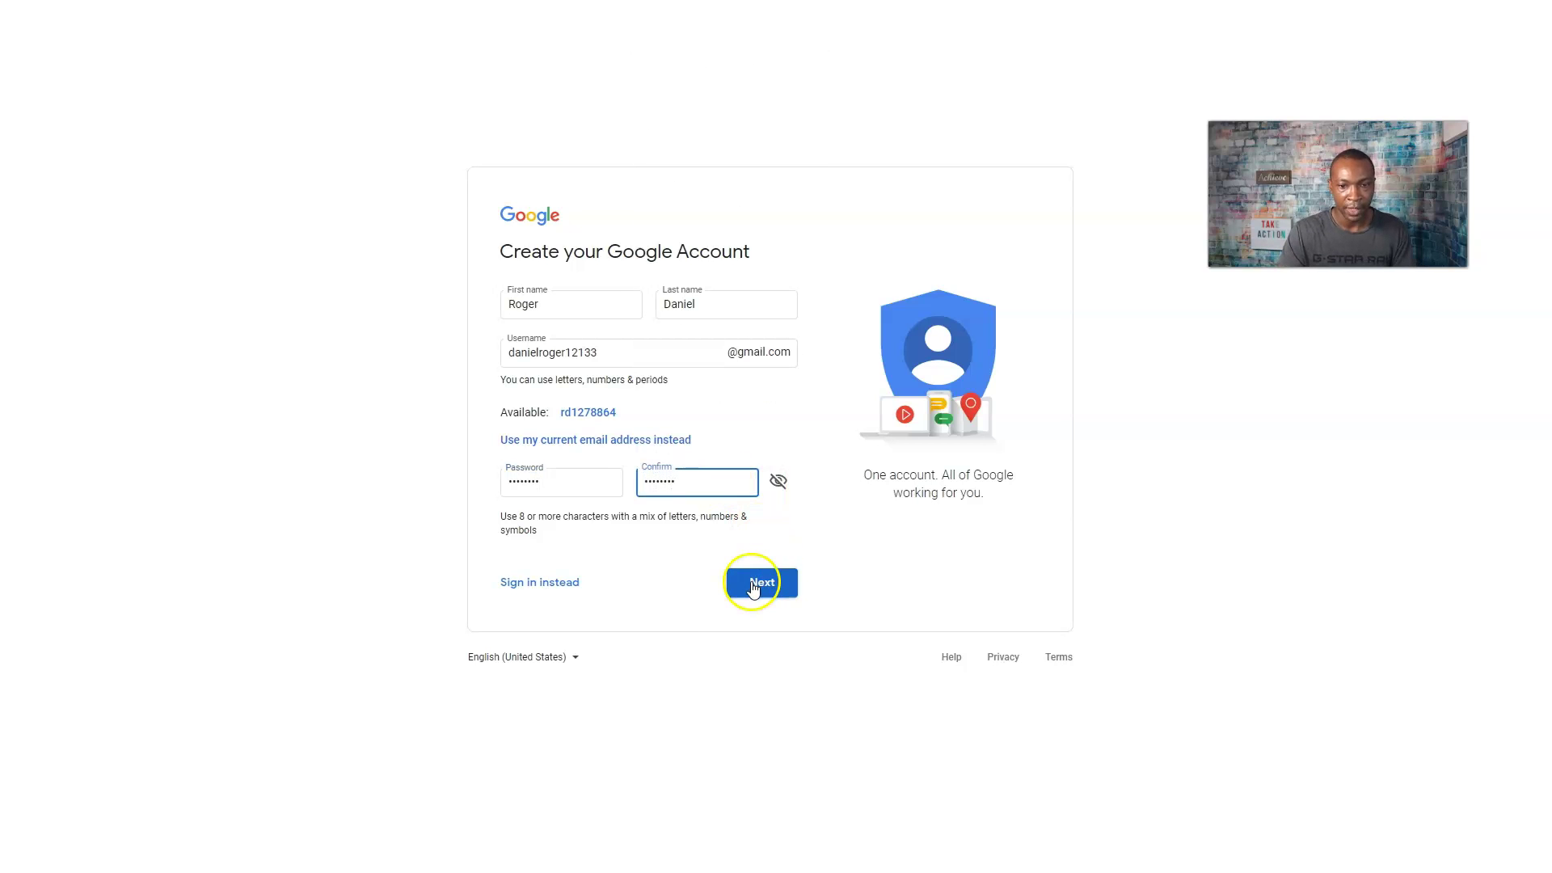
Fill in the suggested phone number, decline saving the password, and submit the texted code.
left_click(676, 391)
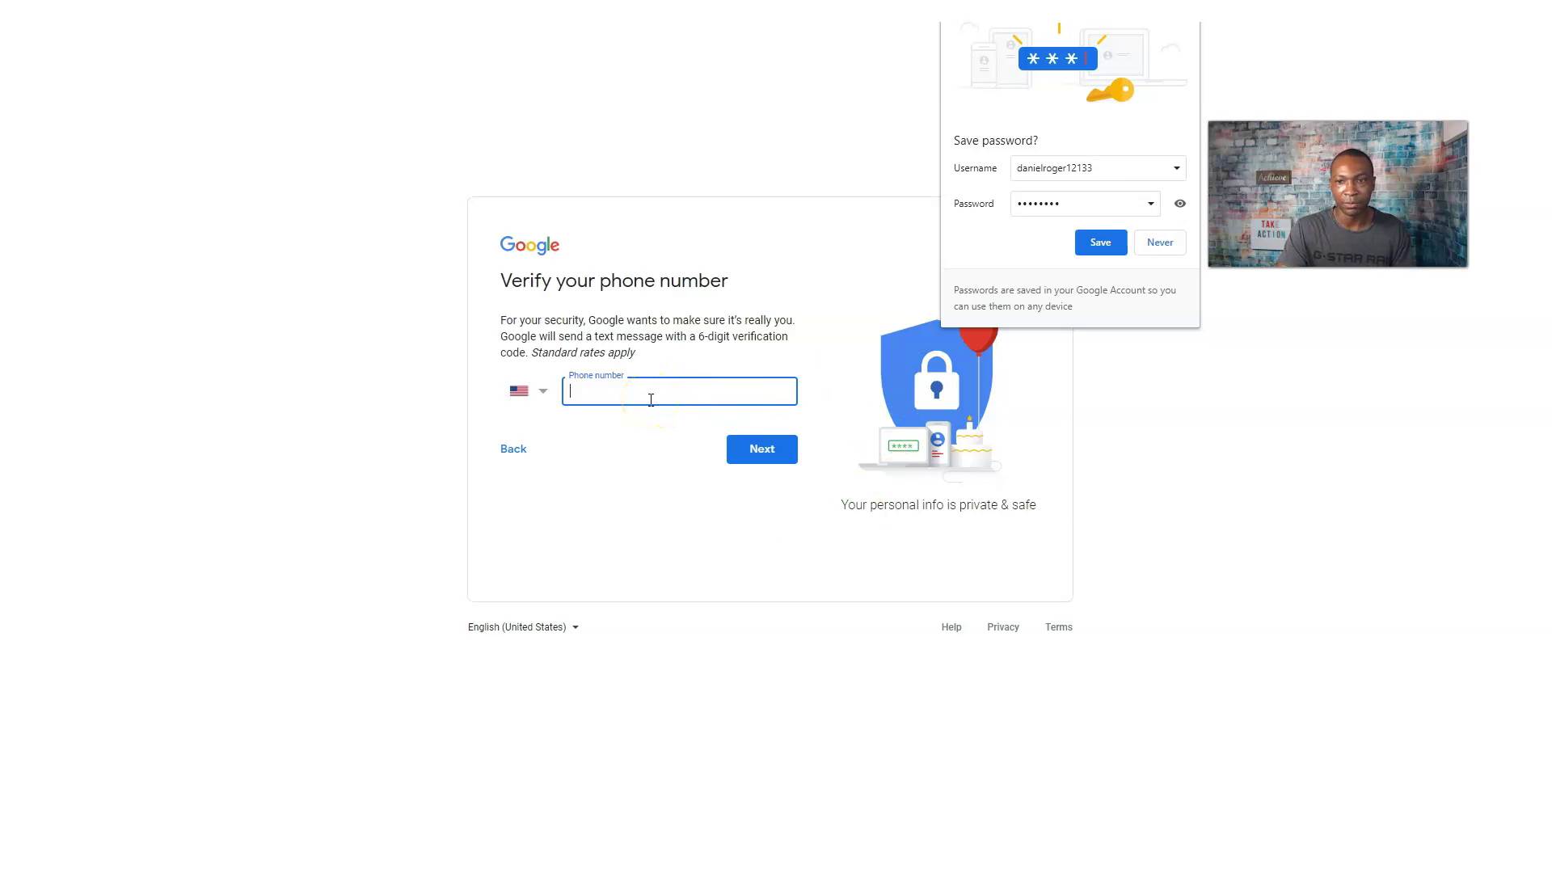
left_click(650, 399)
left_click(614, 423)
left_click(762, 448)
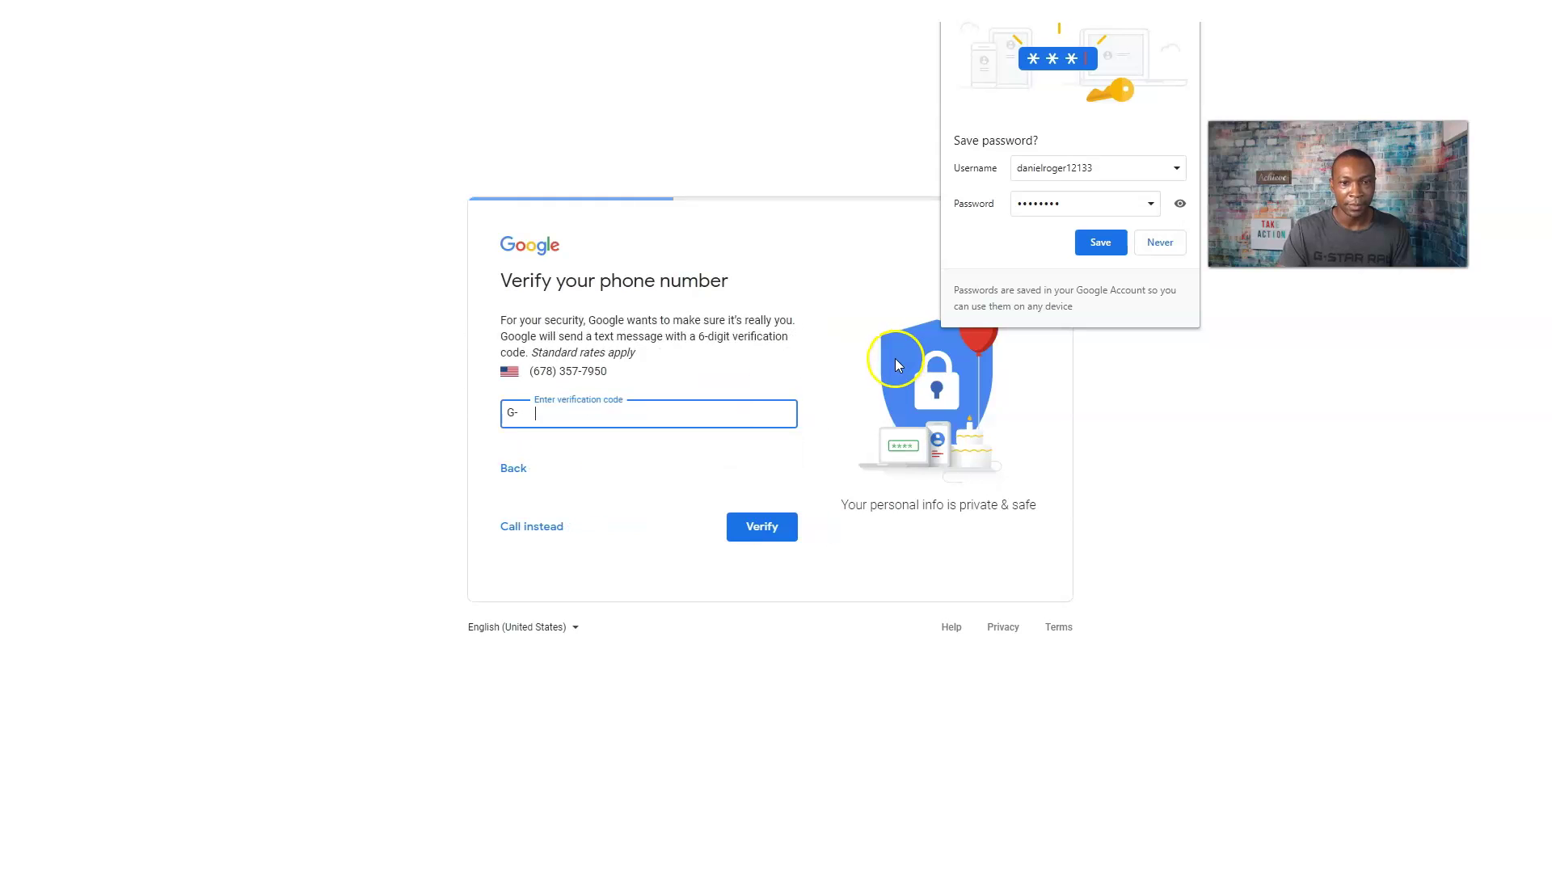
left_click(1165, 251)
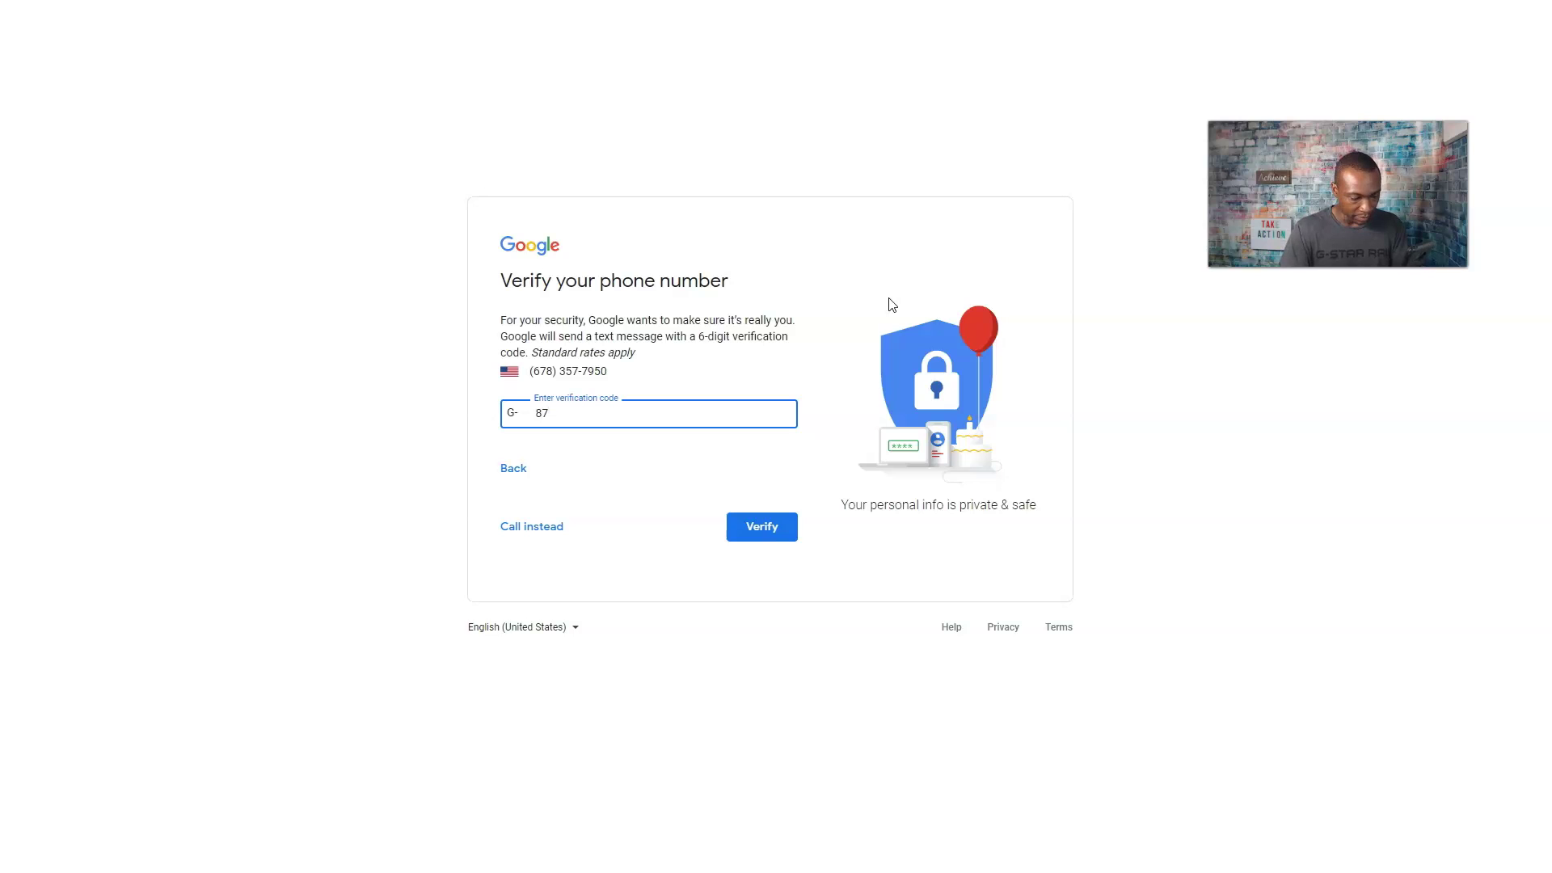
left_click(762, 525)
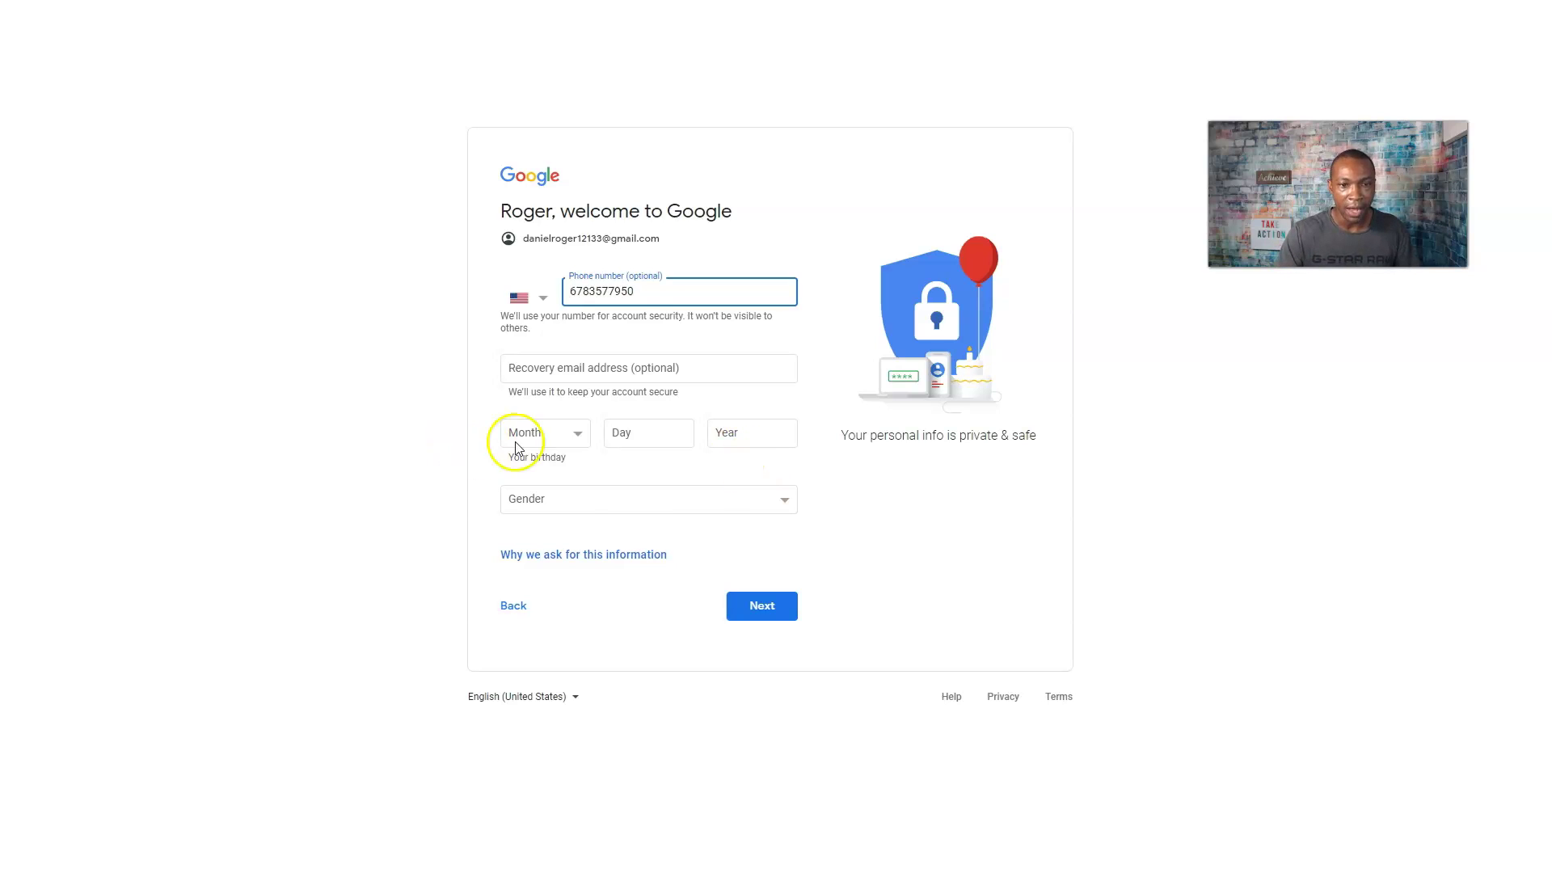
Enter a February birthday with day and year, set gender to Male, and continue.
left_click(553, 436)
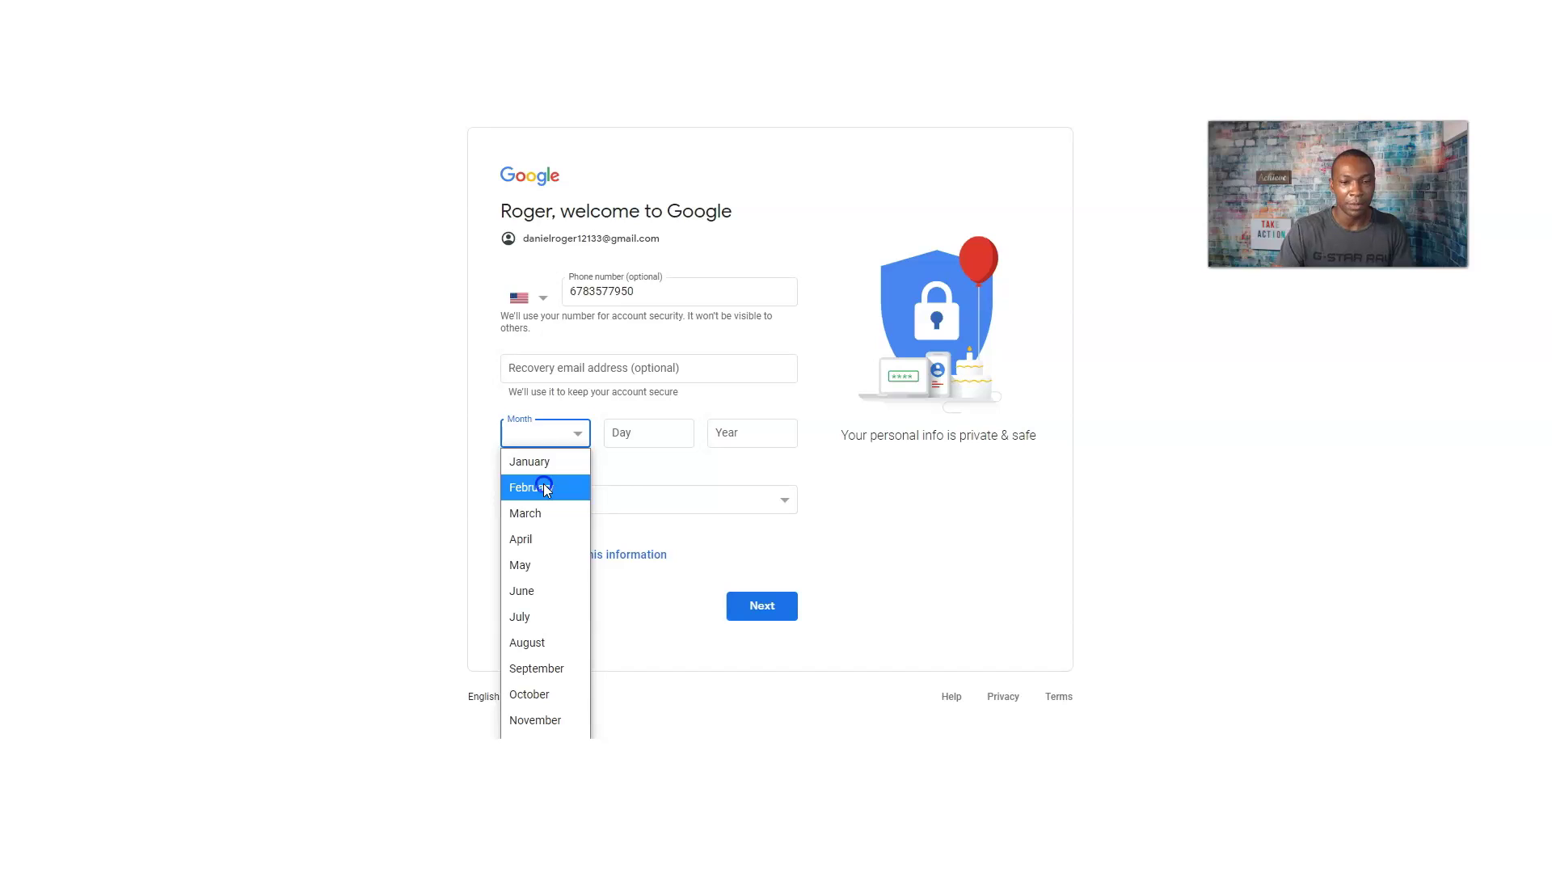
left_click(545, 487)
left_click(635, 431)
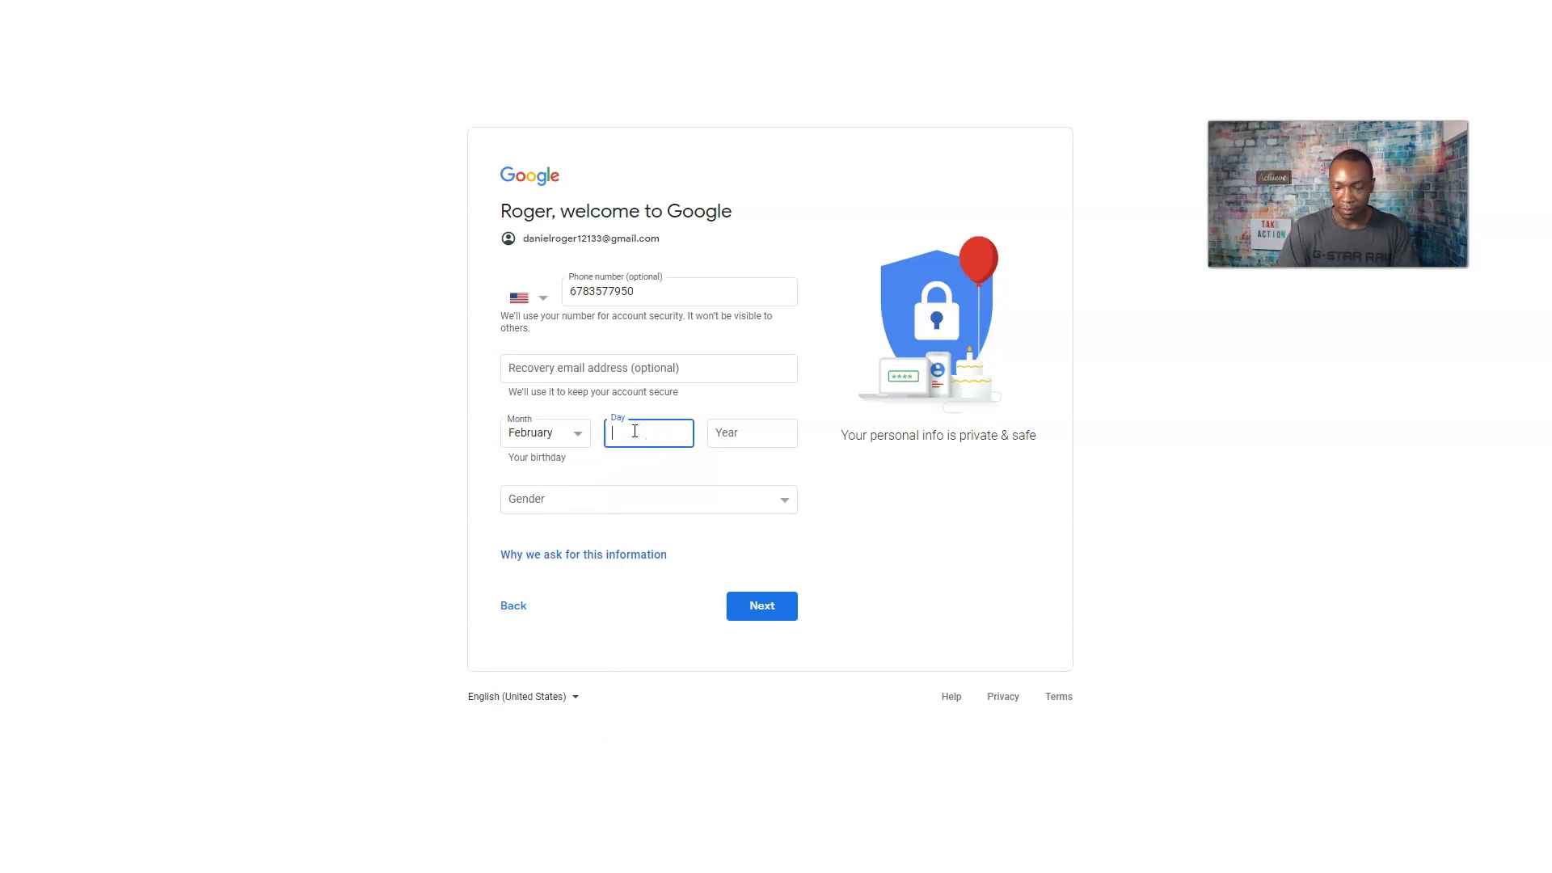
left_click(743, 431)
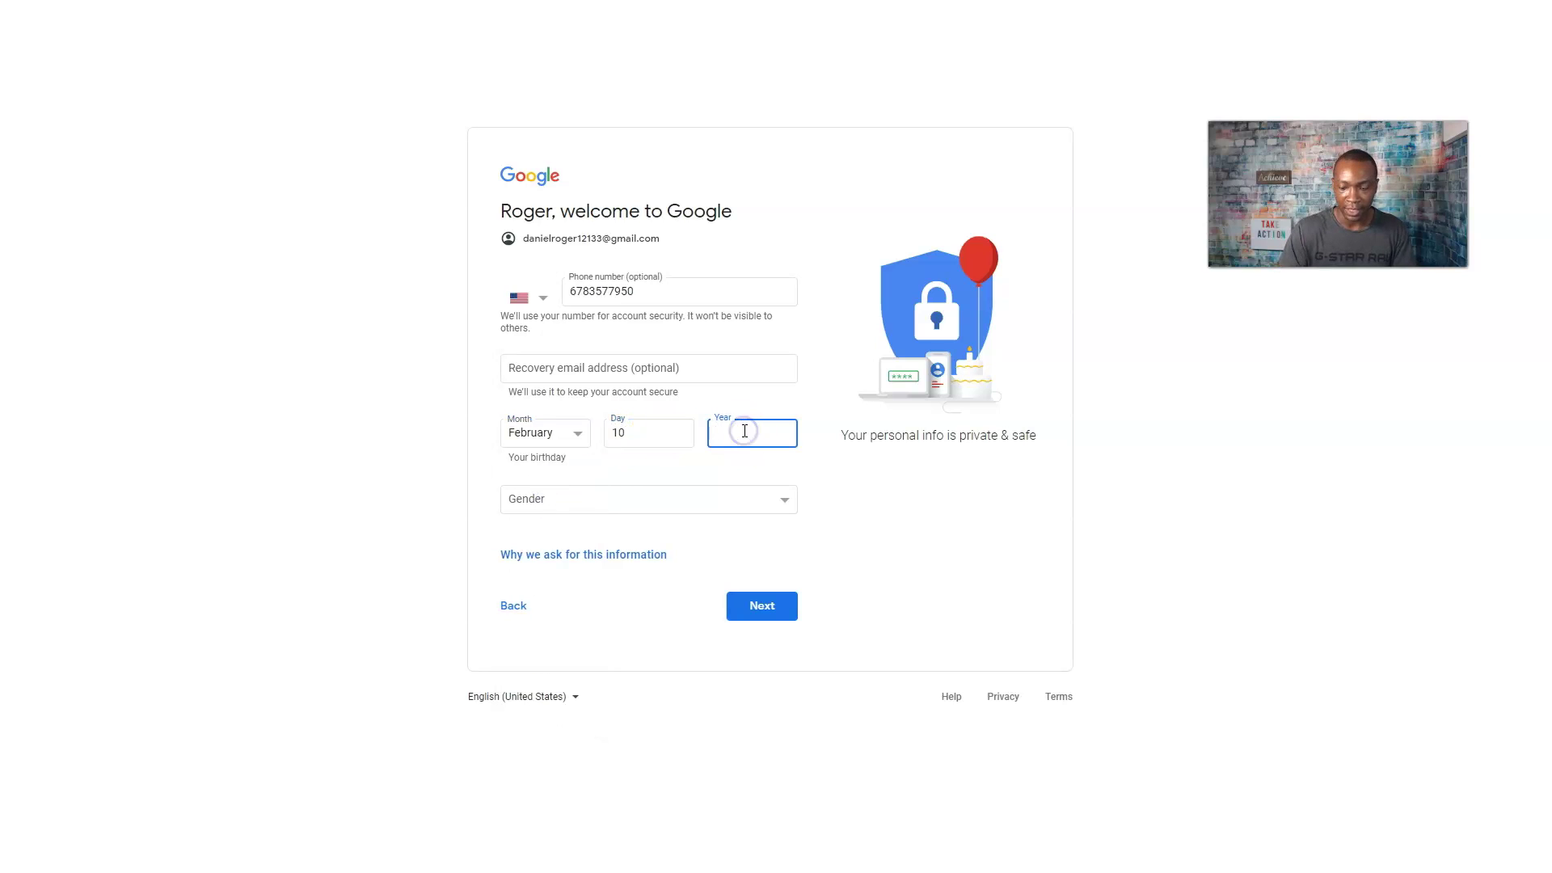
left_click(731, 494)
left_click(626, 551)
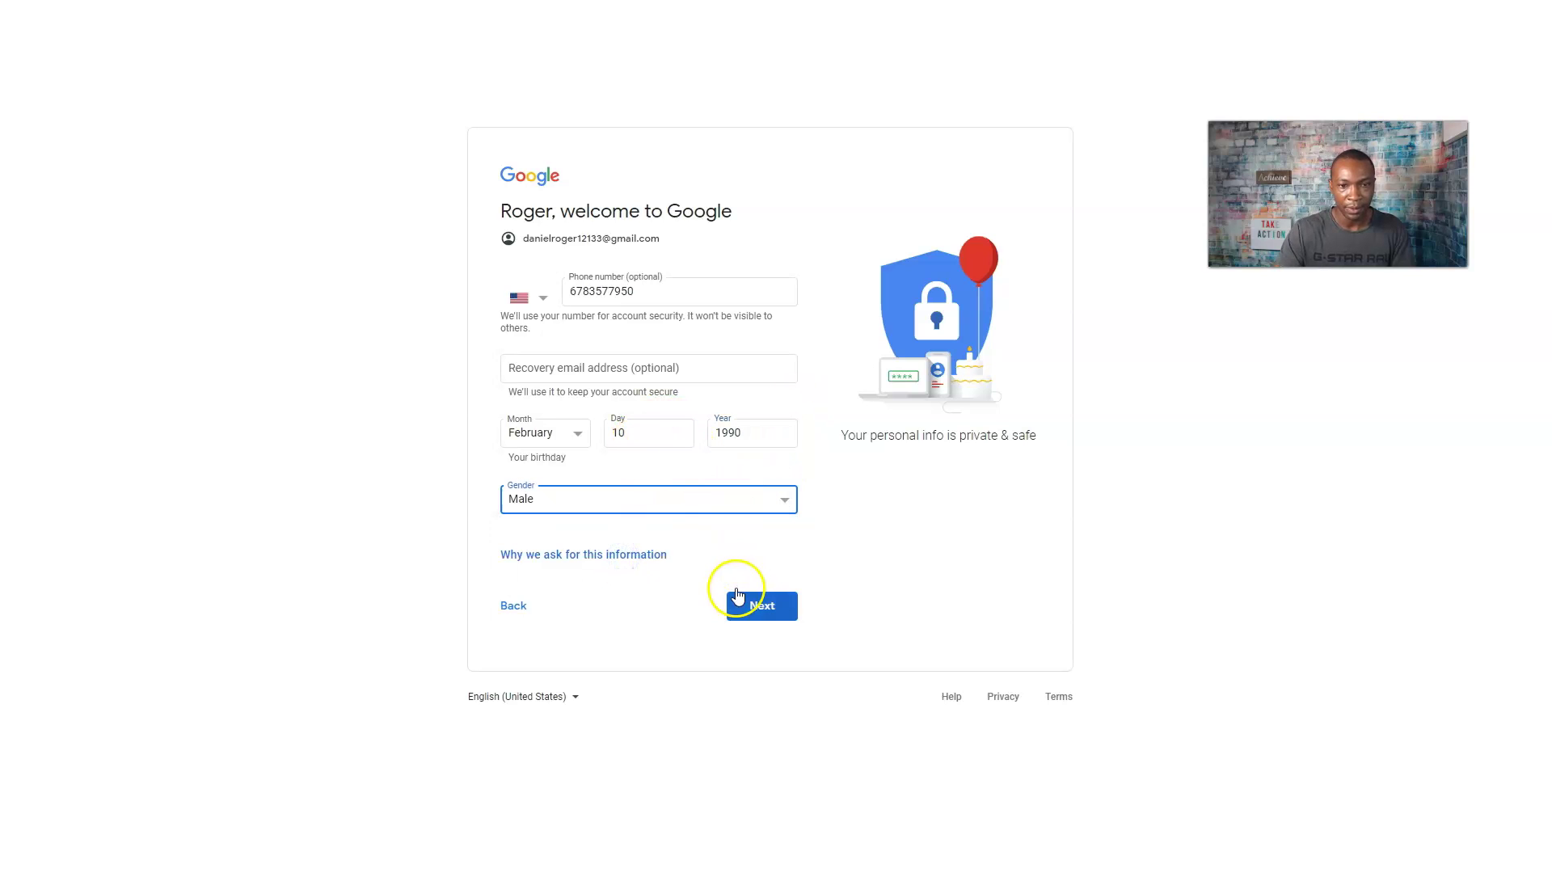
left_click(754, 607)
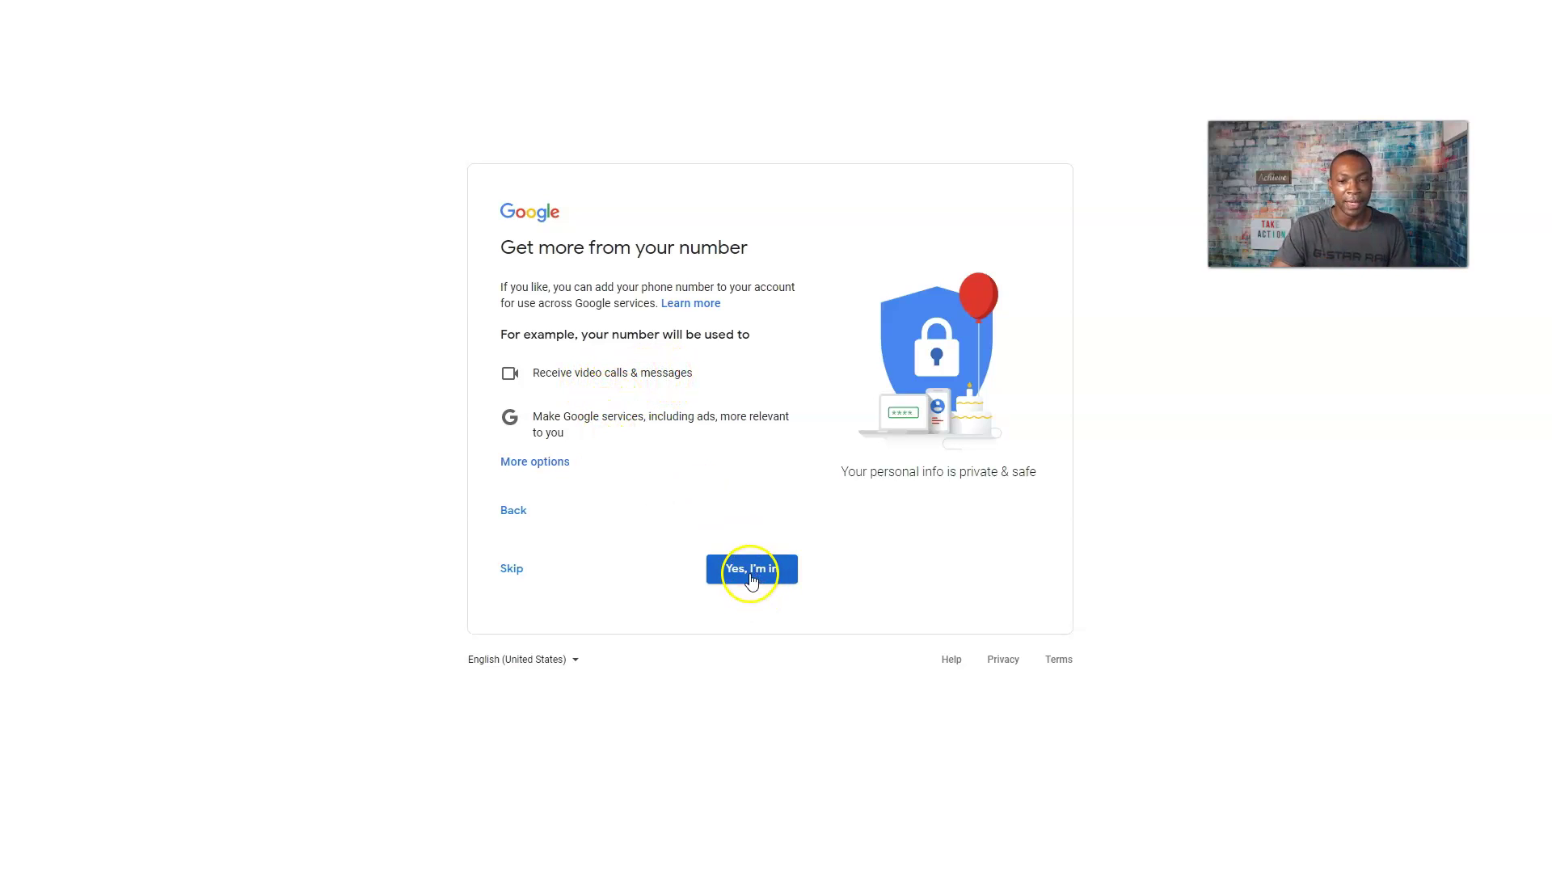
Skip the phone-number offer and agree to Google's Privacy and Terms.
left_click(513, 568)
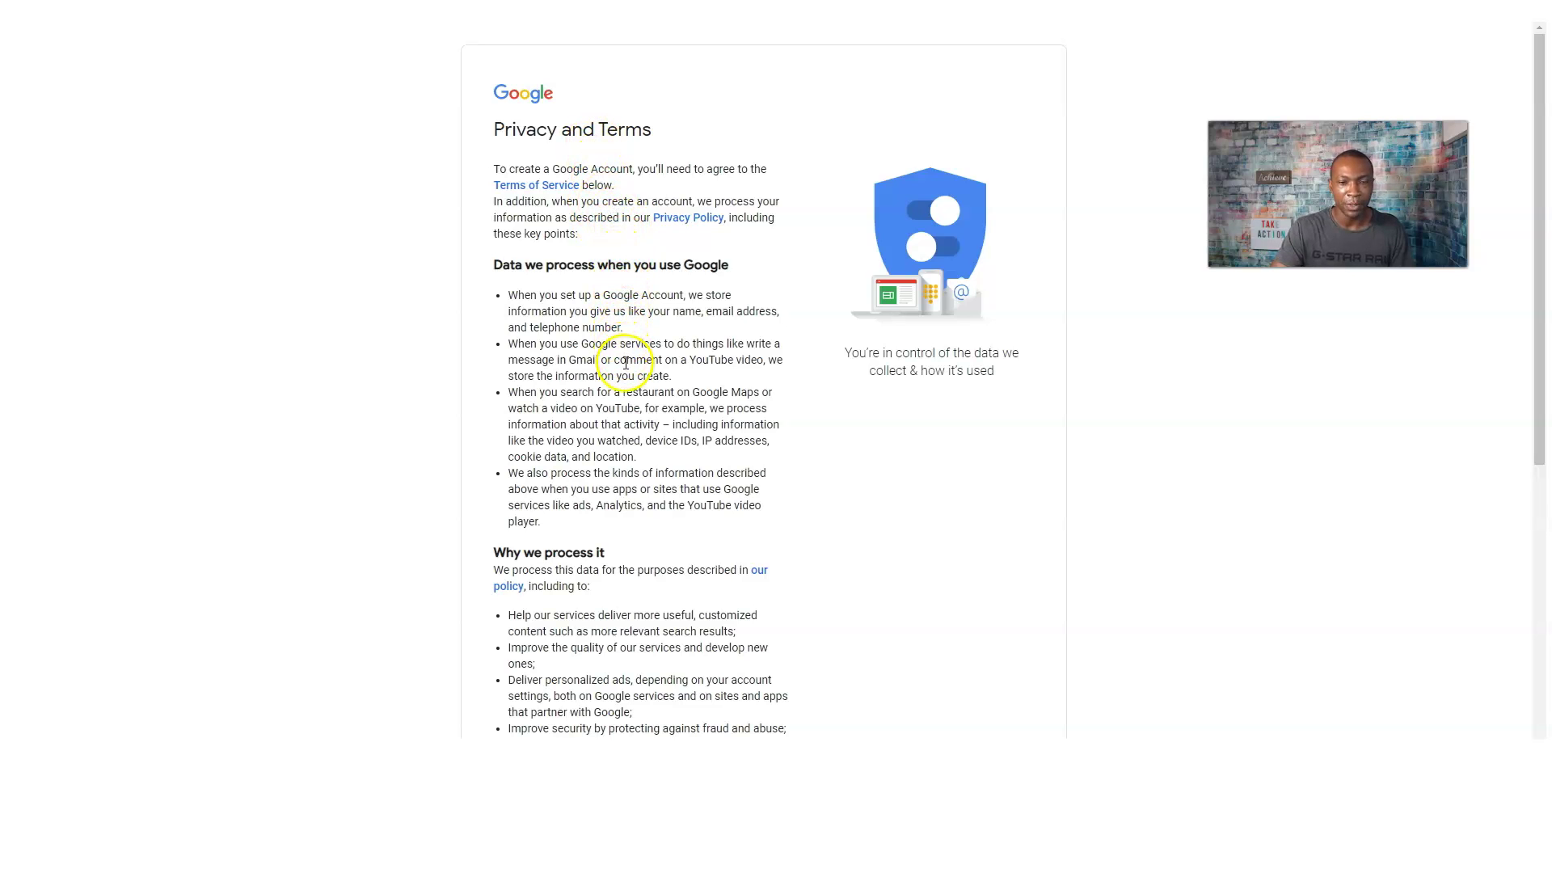
scroll(625, 365, "down", 4)
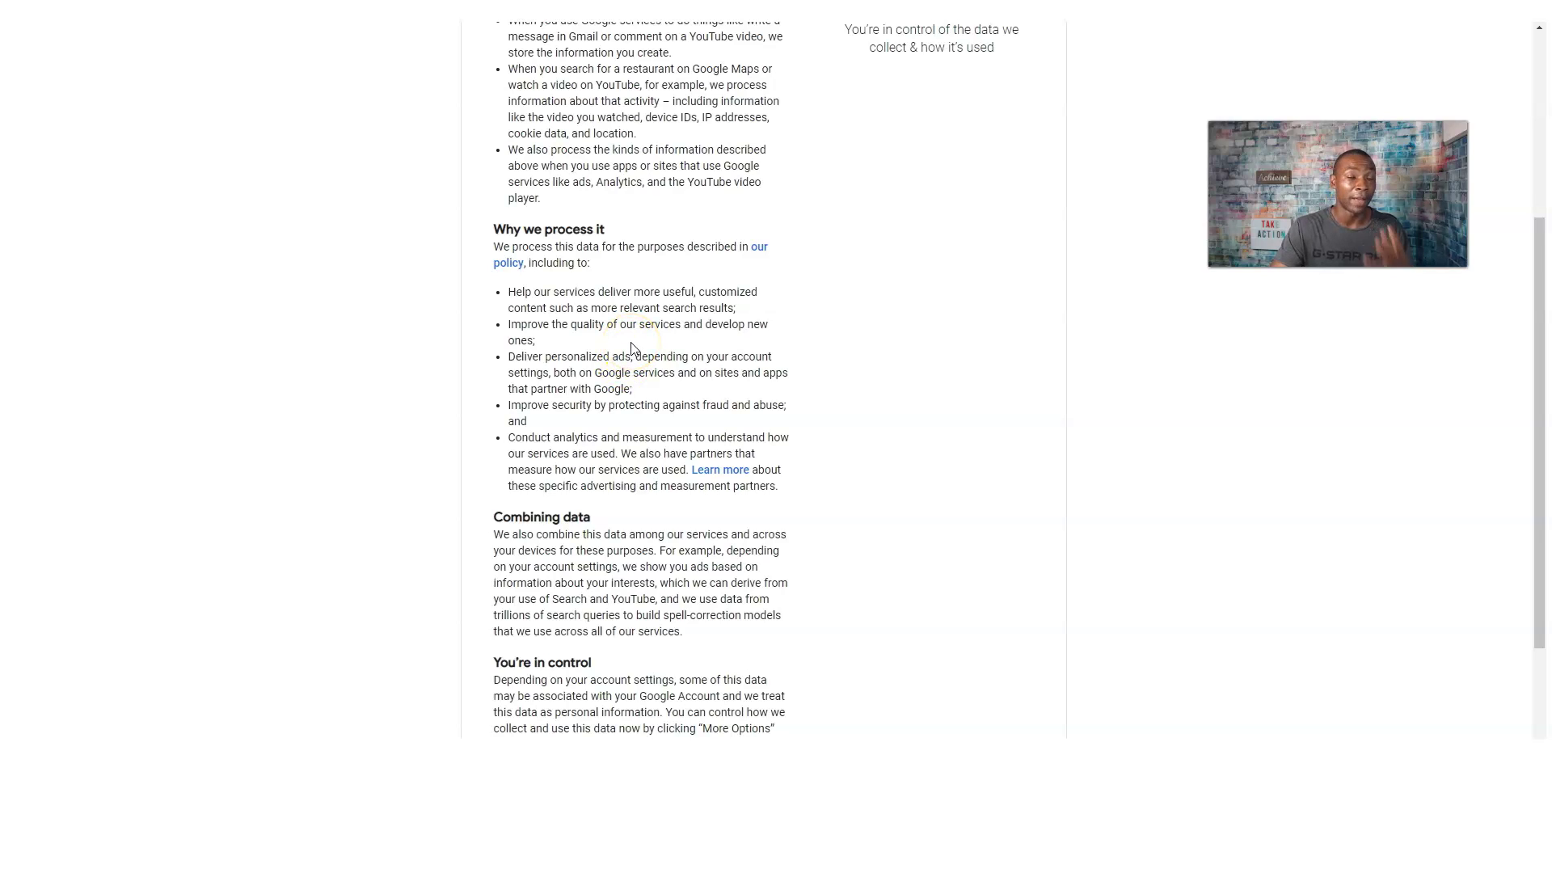
scroll(632, 349, "down", 2)
left_click(754, 716)
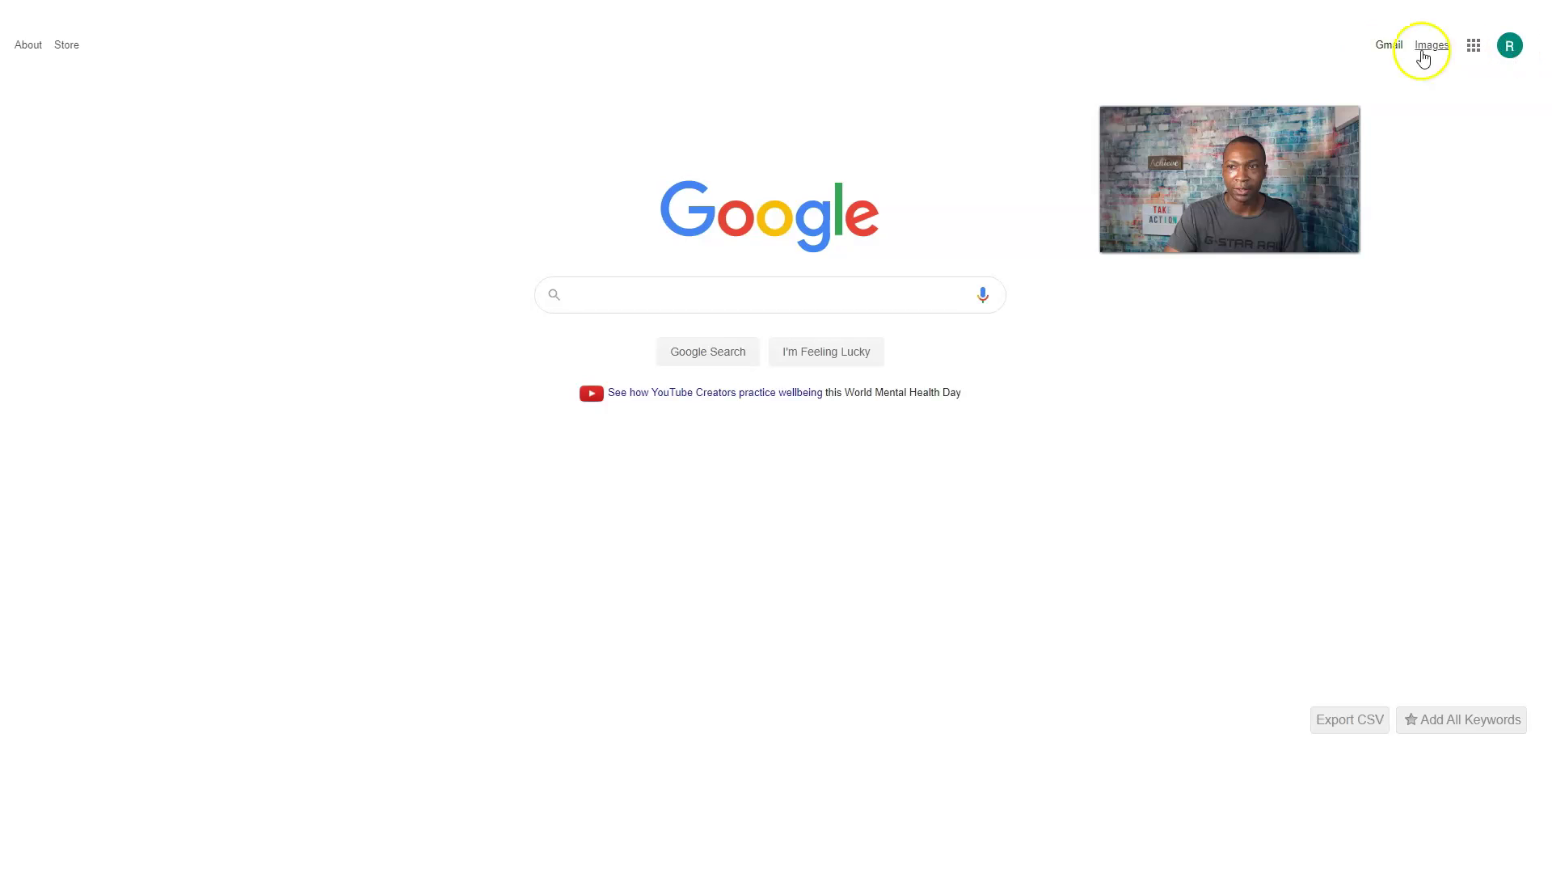
Open Gmail, dismiss the Meet promo, and read the 'Finish setting up your new Google Account' email.
left_click(1388, 46)
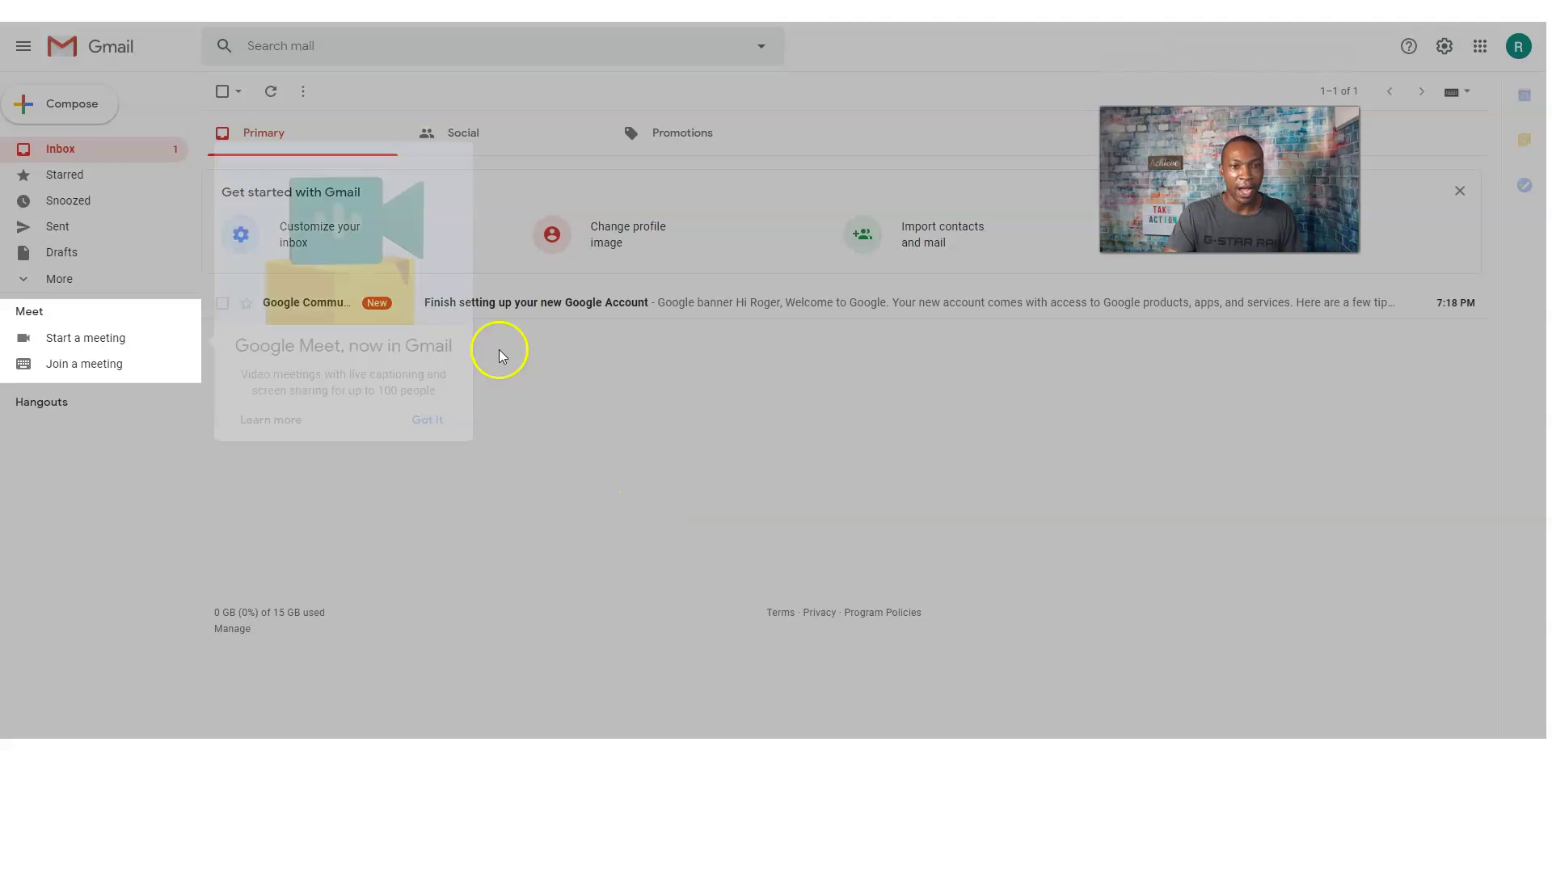
left_click(428, 424)
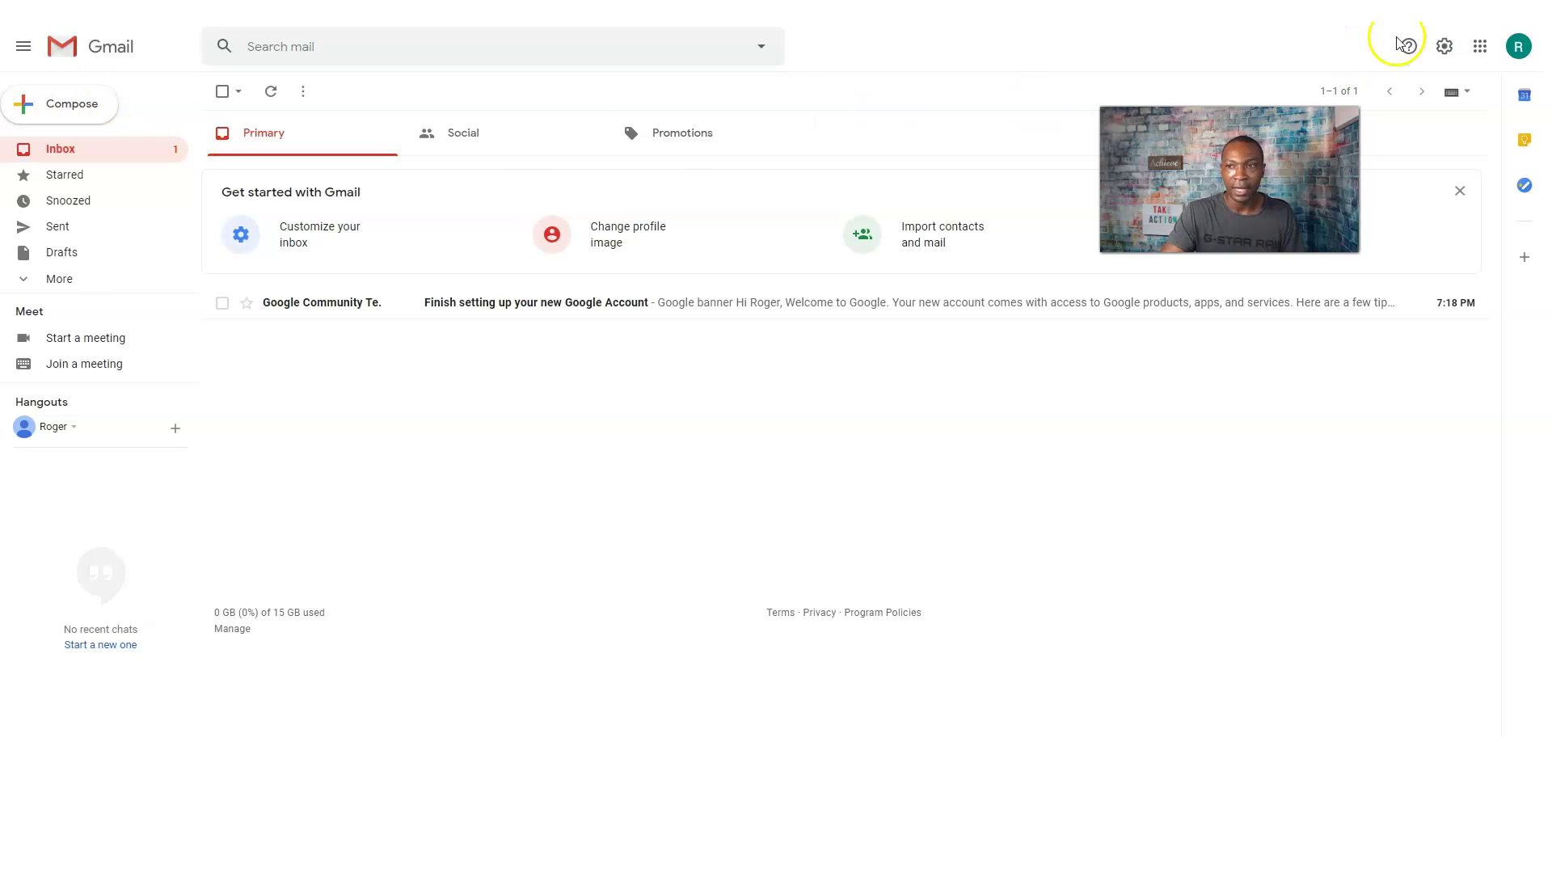
left_click(1516, 46)
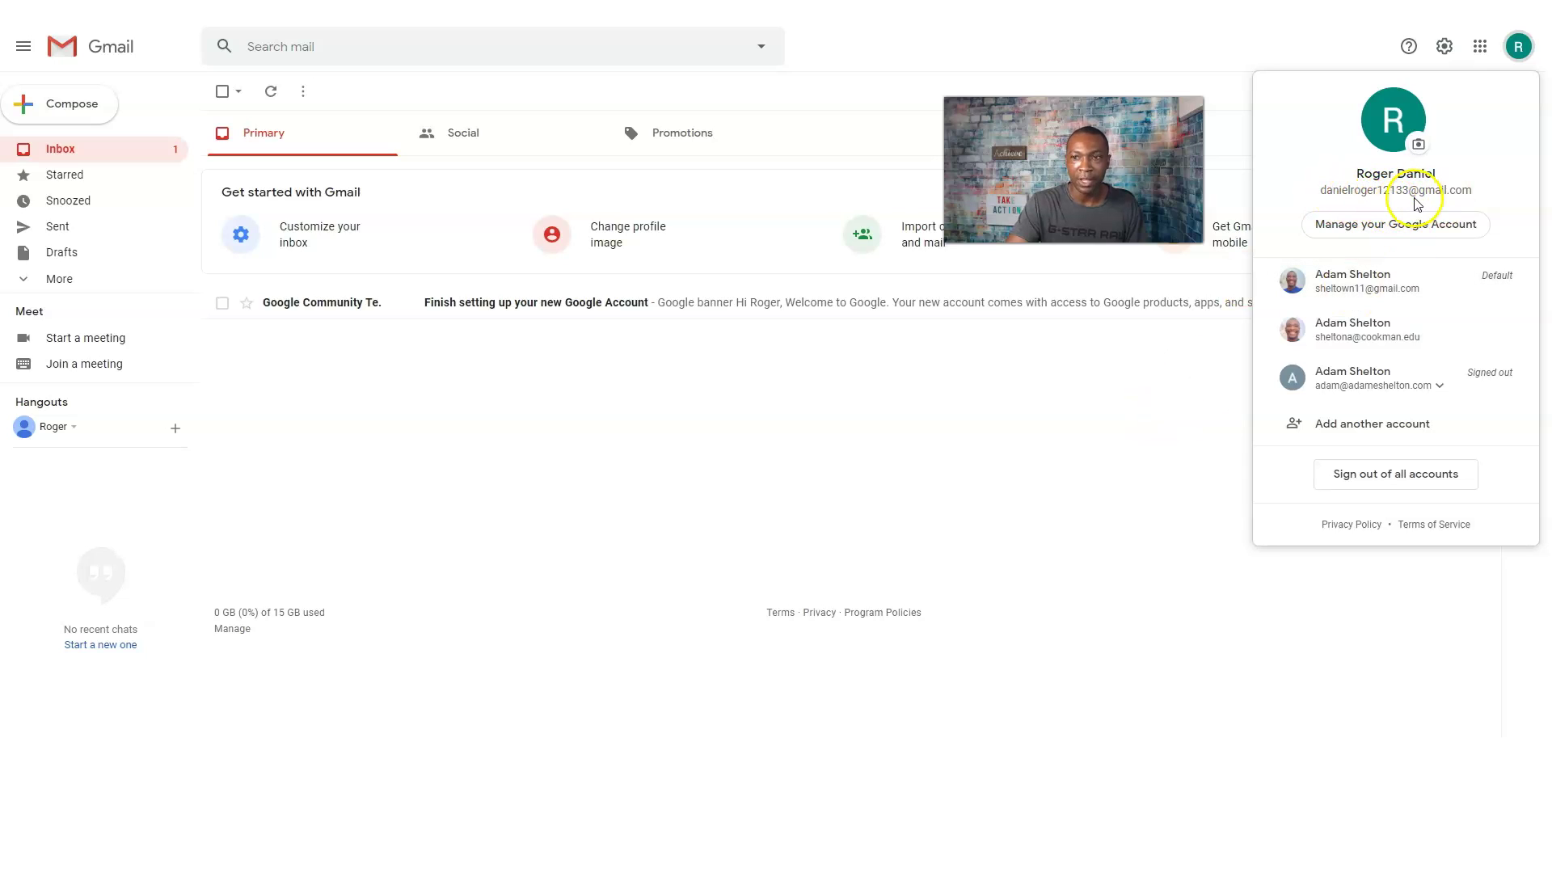
left_click(1064, 451)
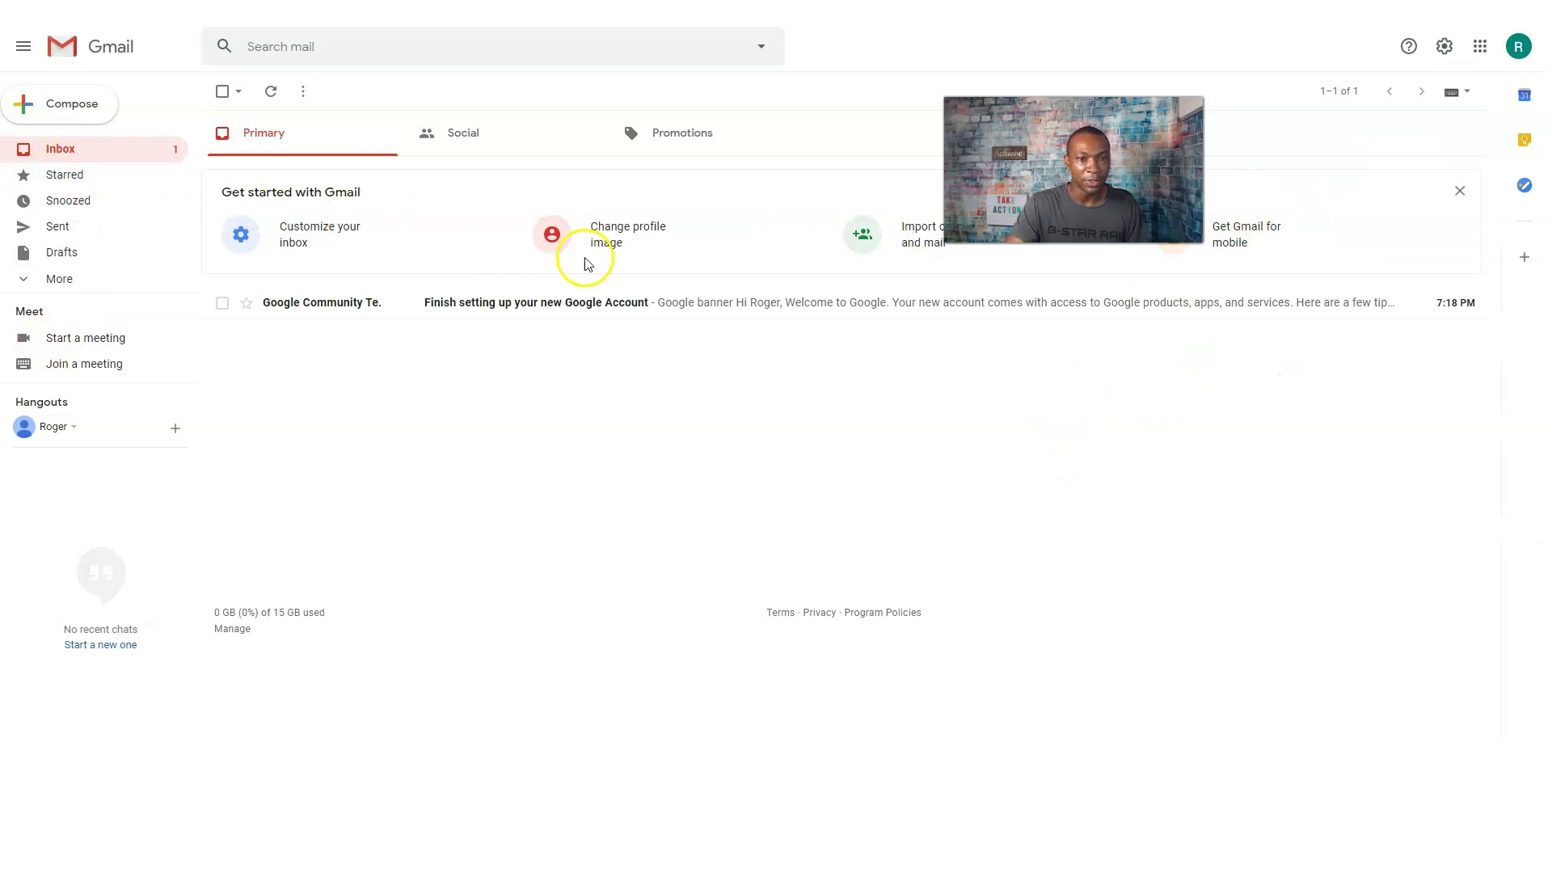
left_click(720, 305)
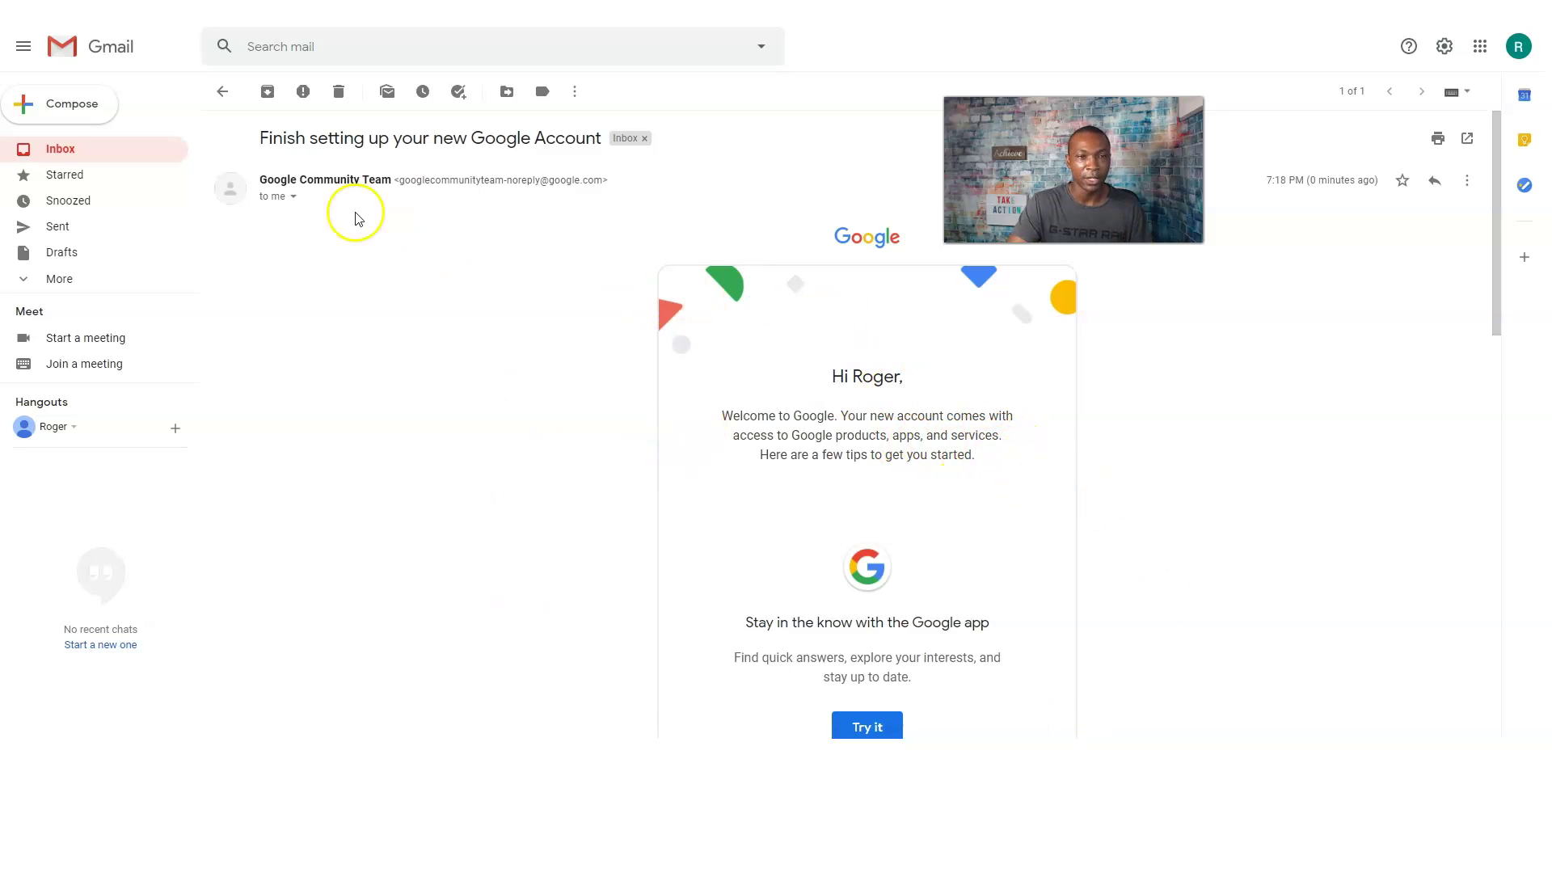
Show Gmail's Quick settings, then go to the Google Account page from the apps grid.
scroll(956, 555, "down", 2)
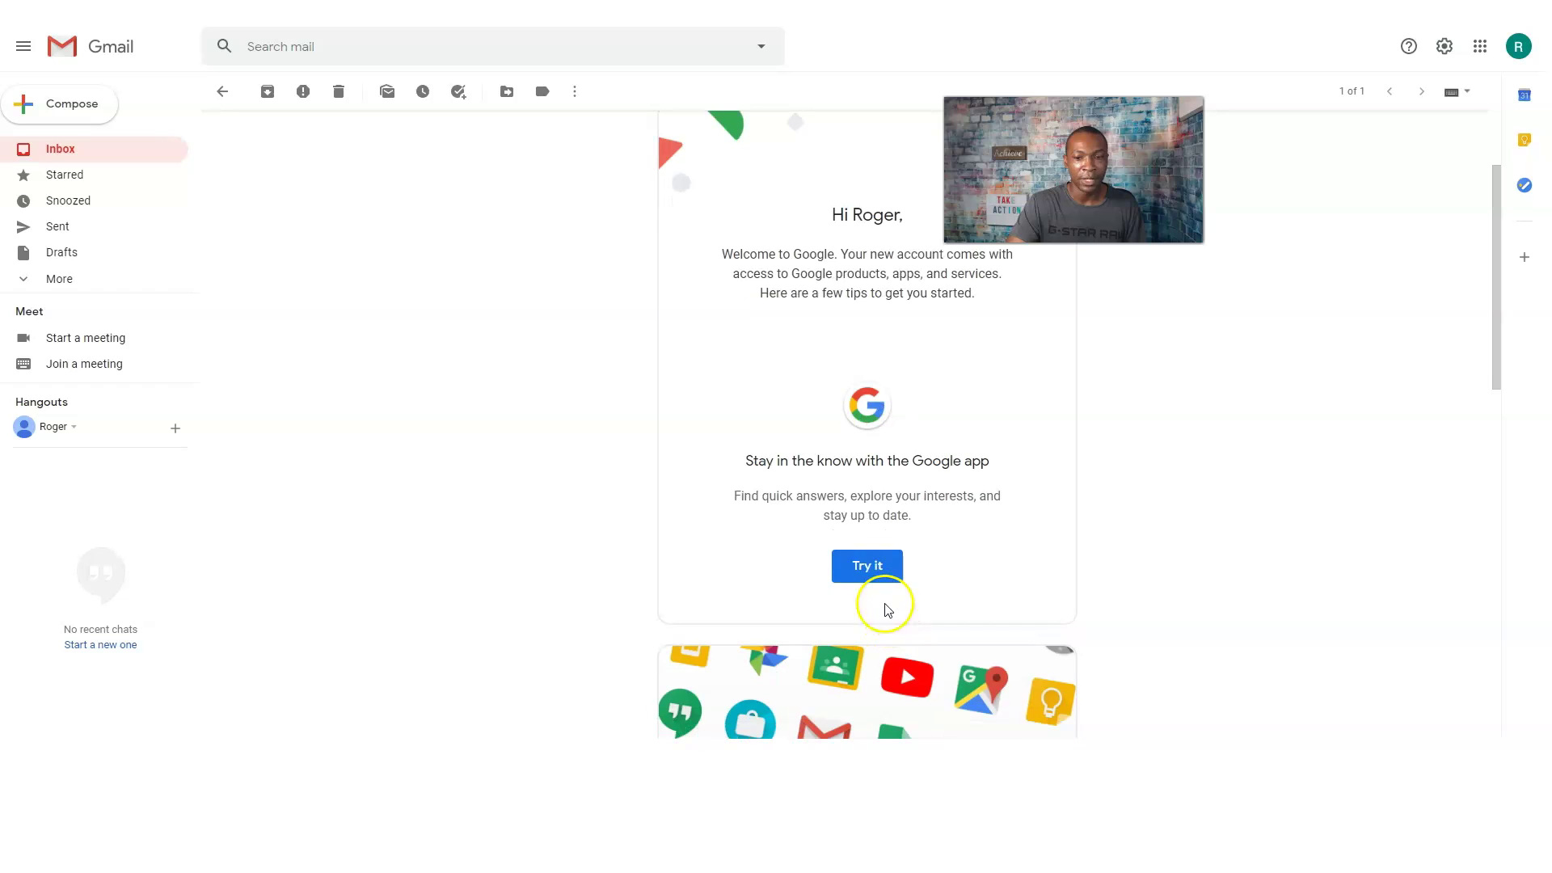
scroll(922, 529, "up", 2)
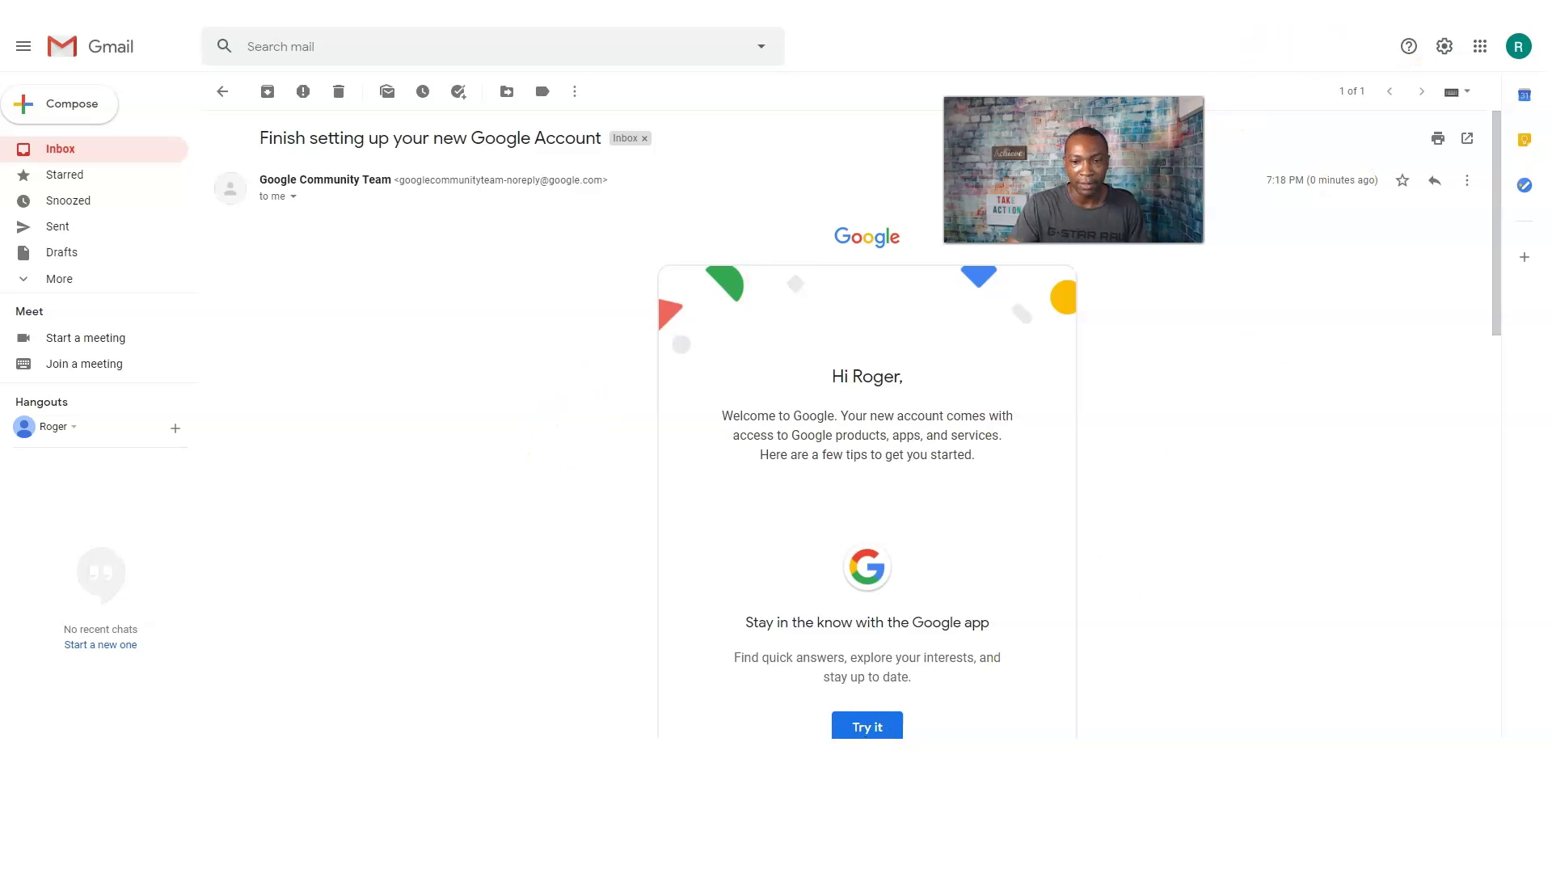
left_click(1444, 46)
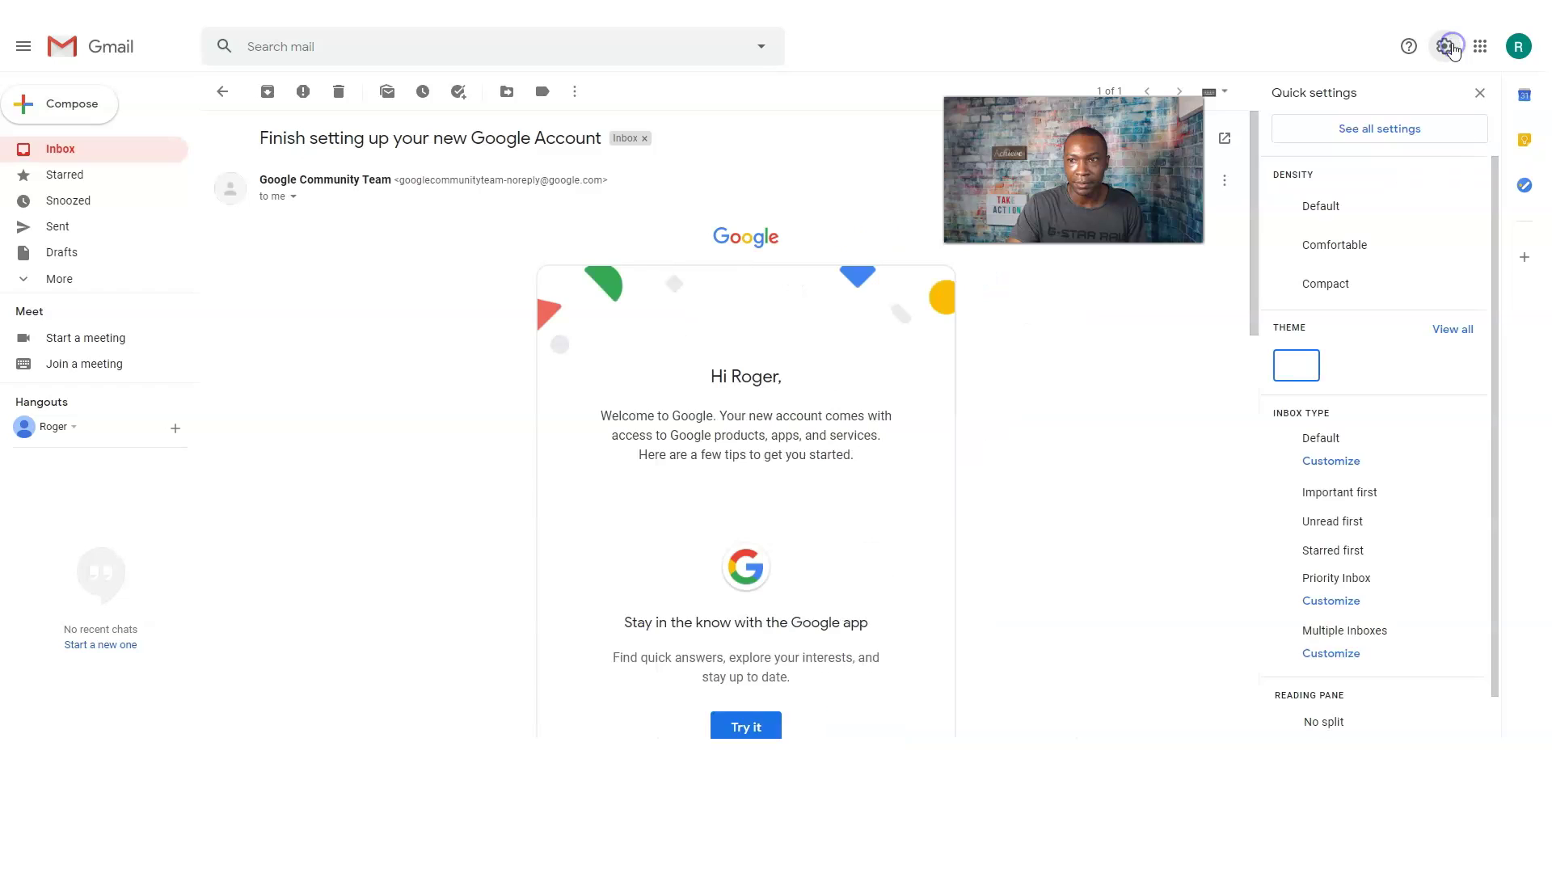
left_click(1477, 46)
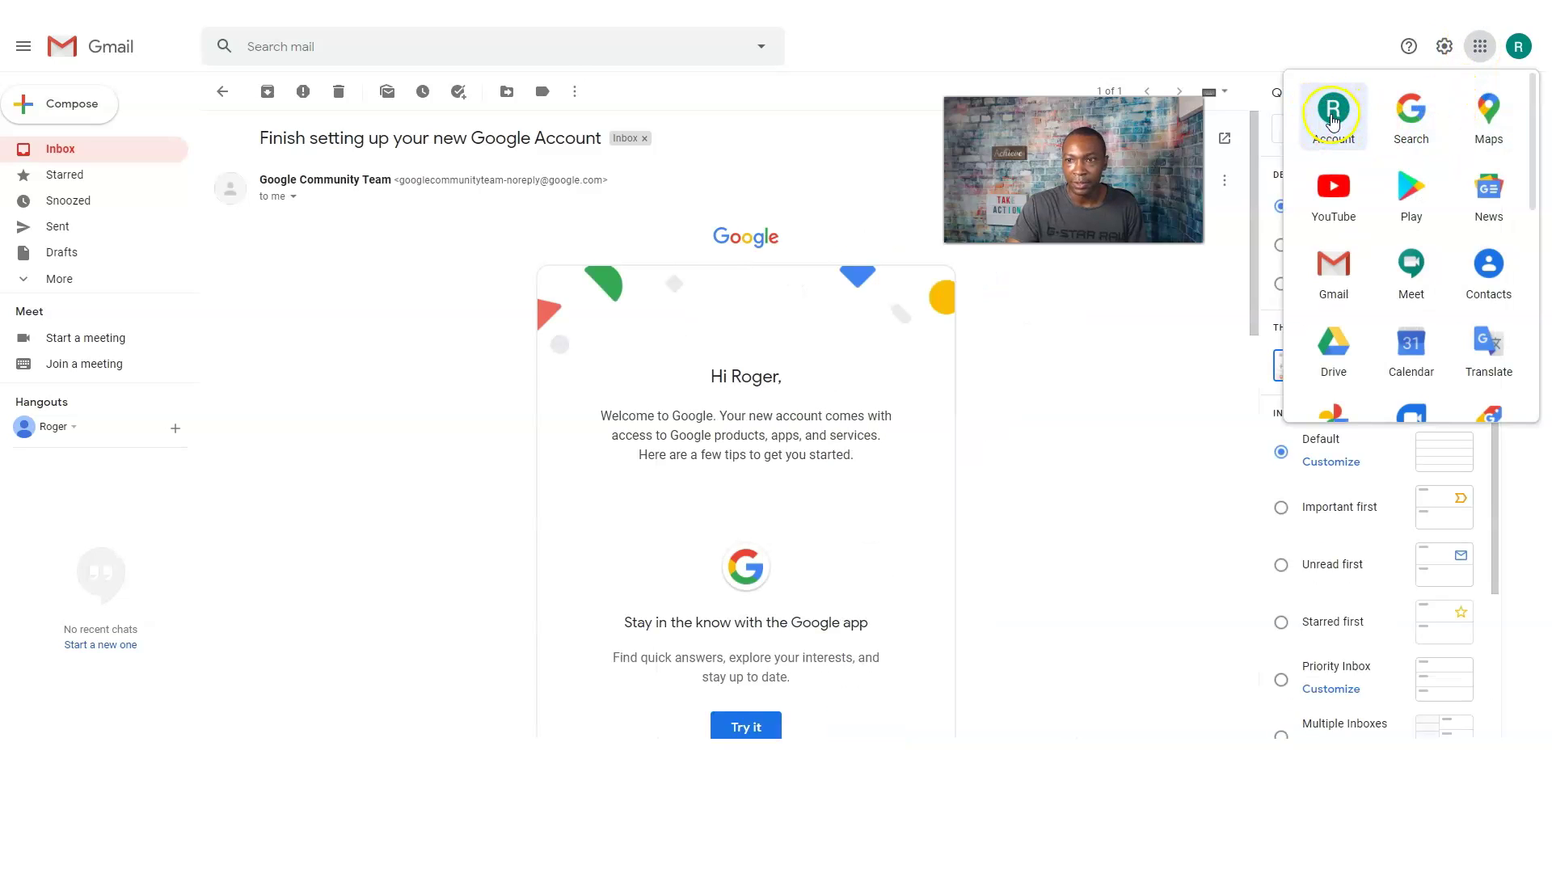
left_click(1480, 47)
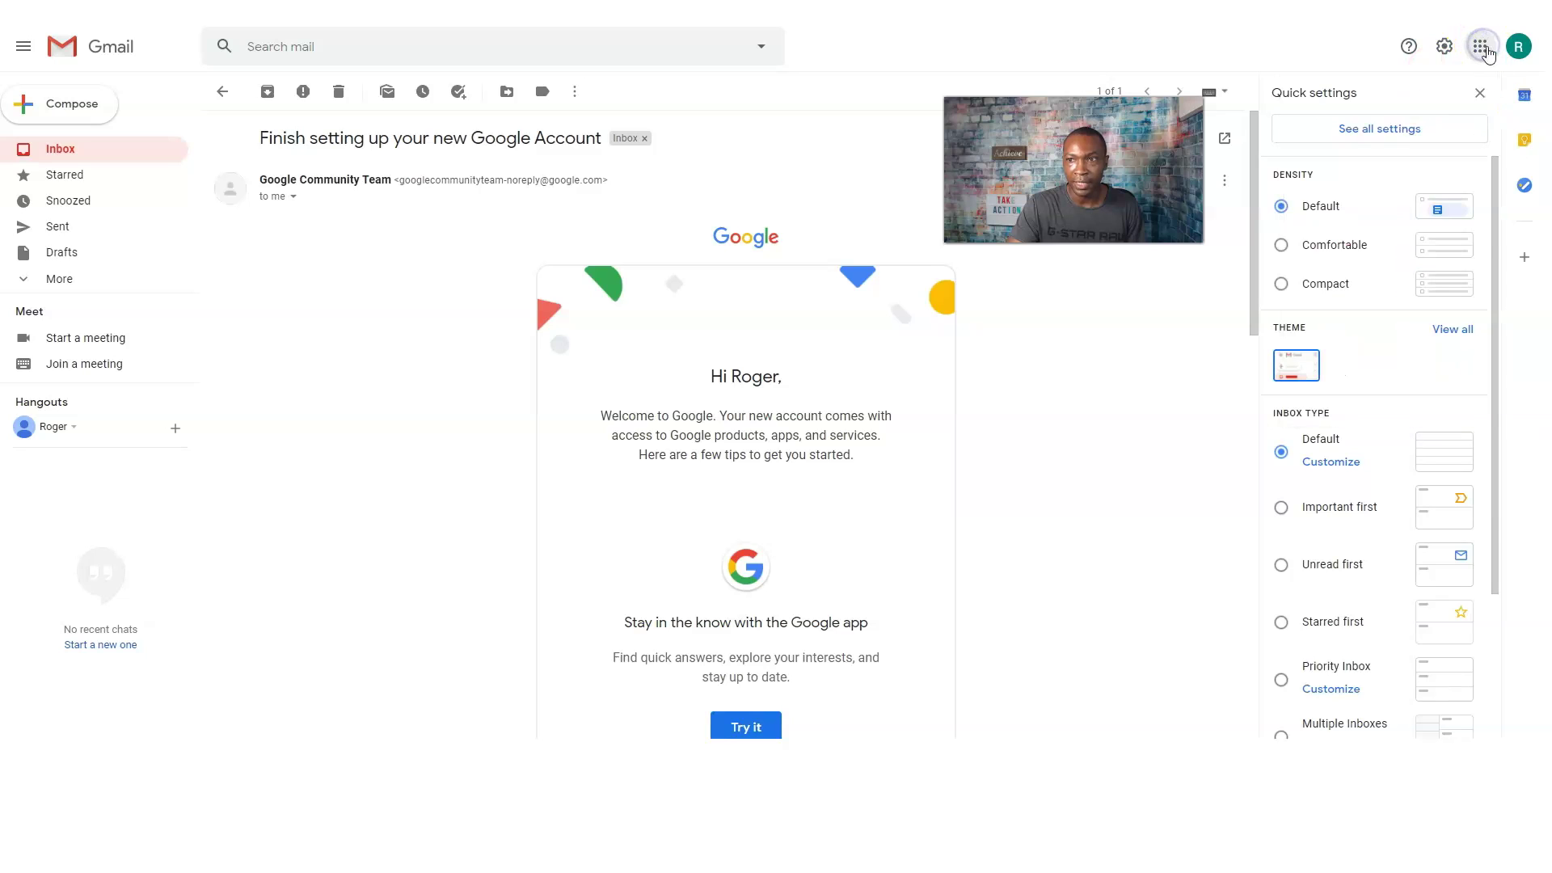
left_click(1481, 51)
left_click(1476, 46)
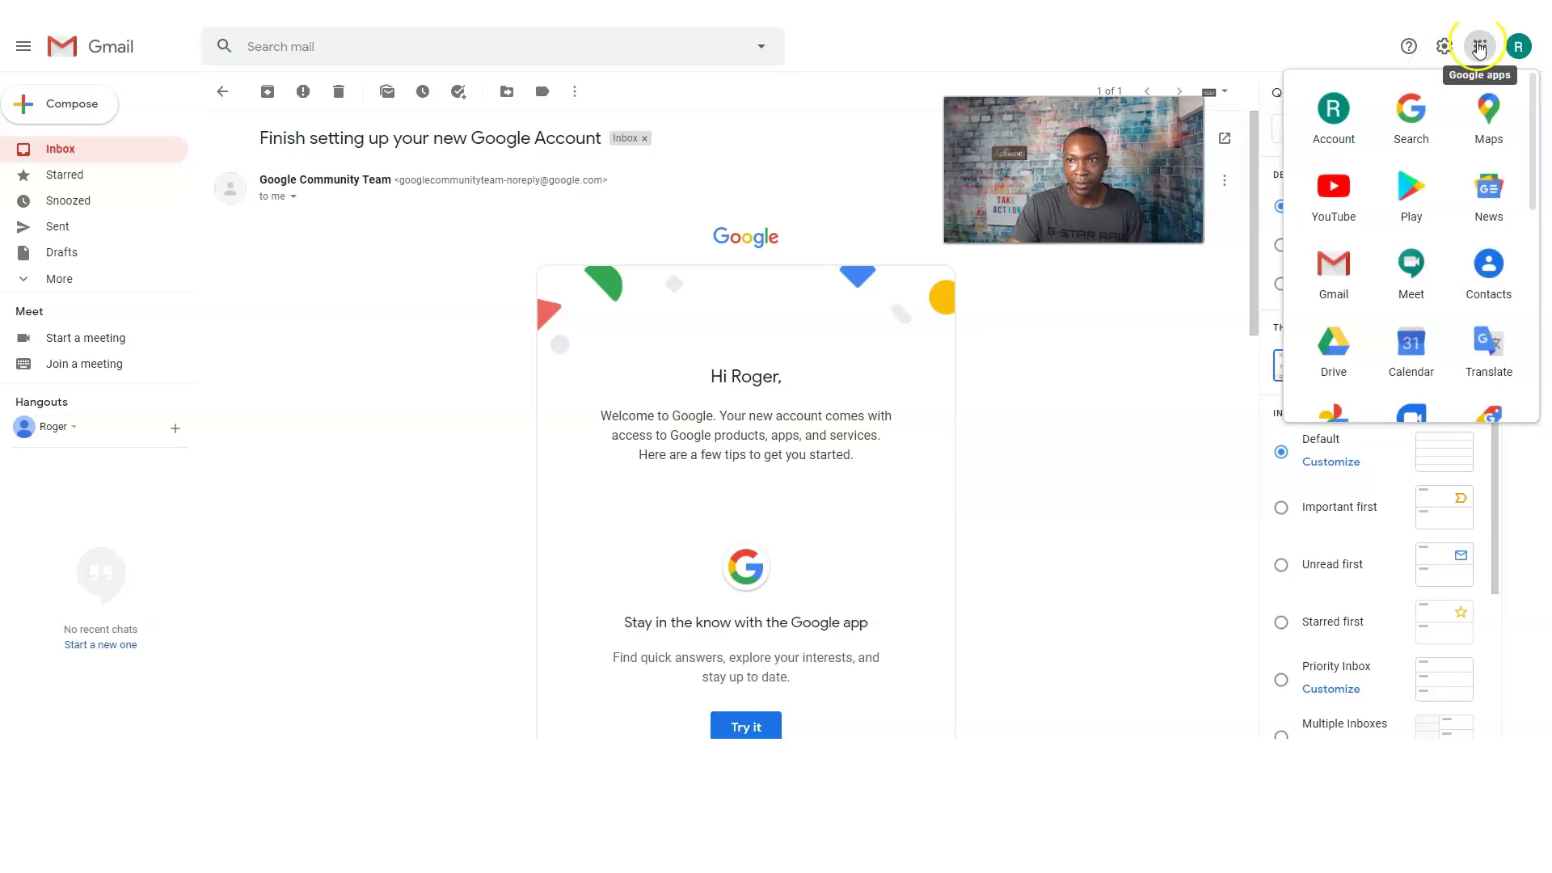
left_click(1334, 113)
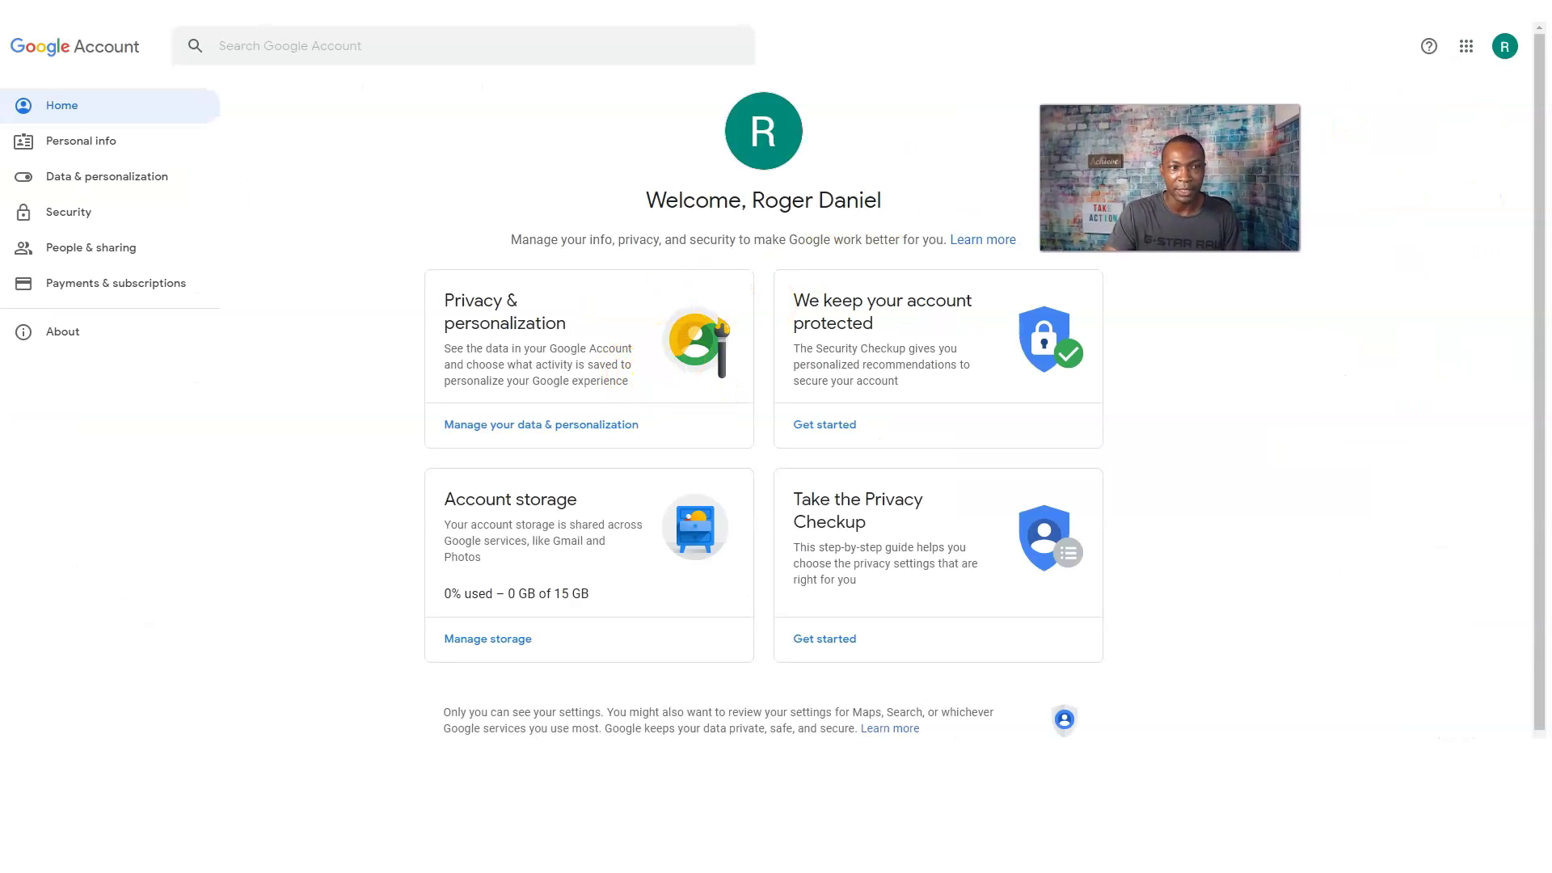
Browse the Personal info and Data & personalization pages, then return to the account home.
left_click(89, 145)
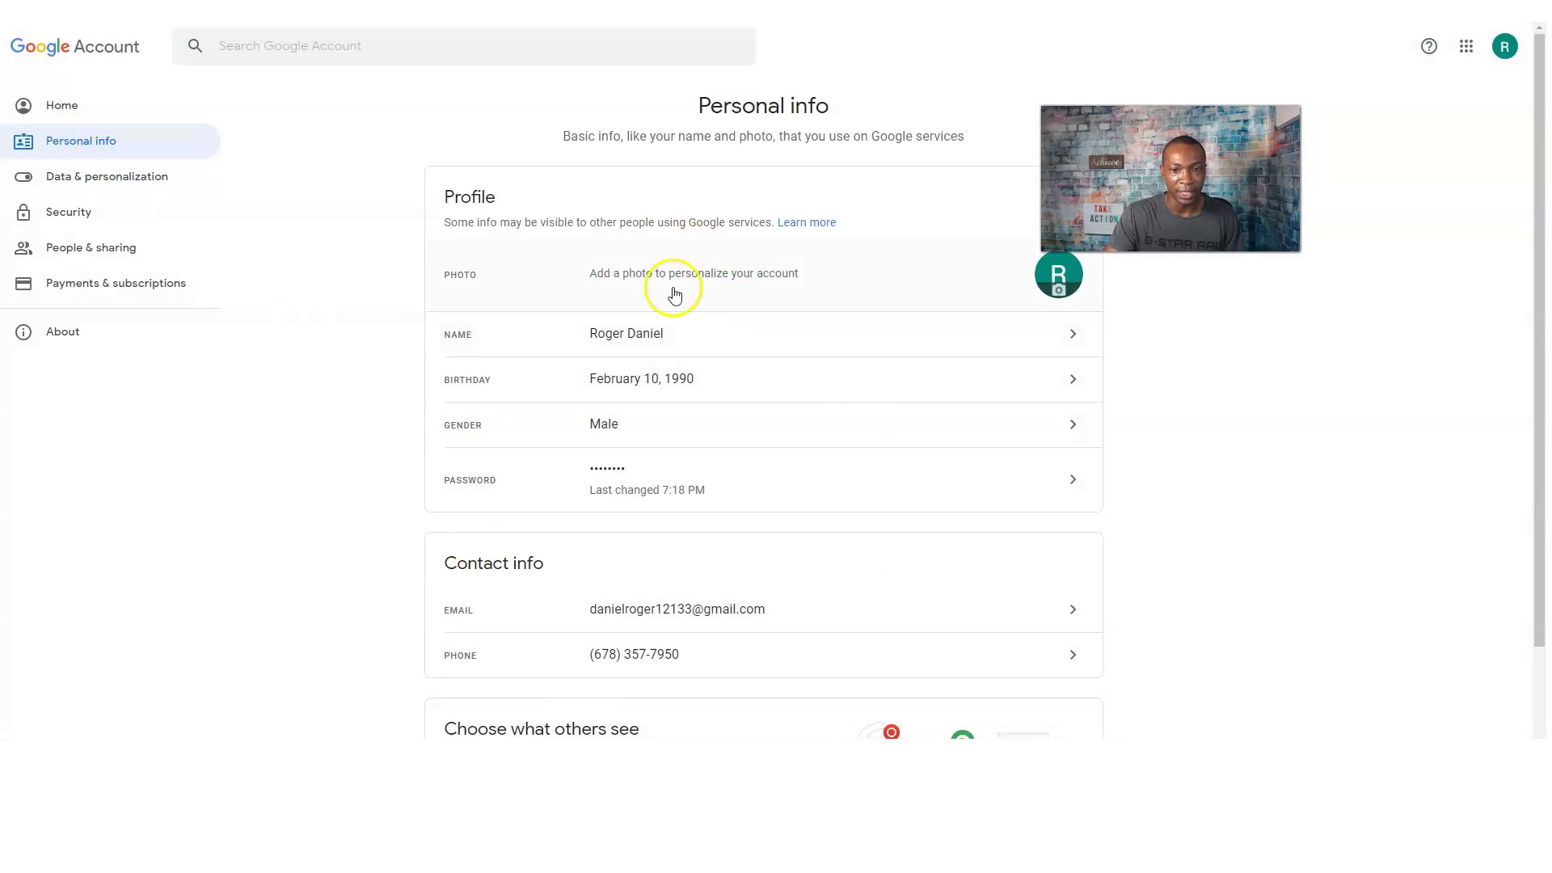
scroll(790, 590, "down", 2)
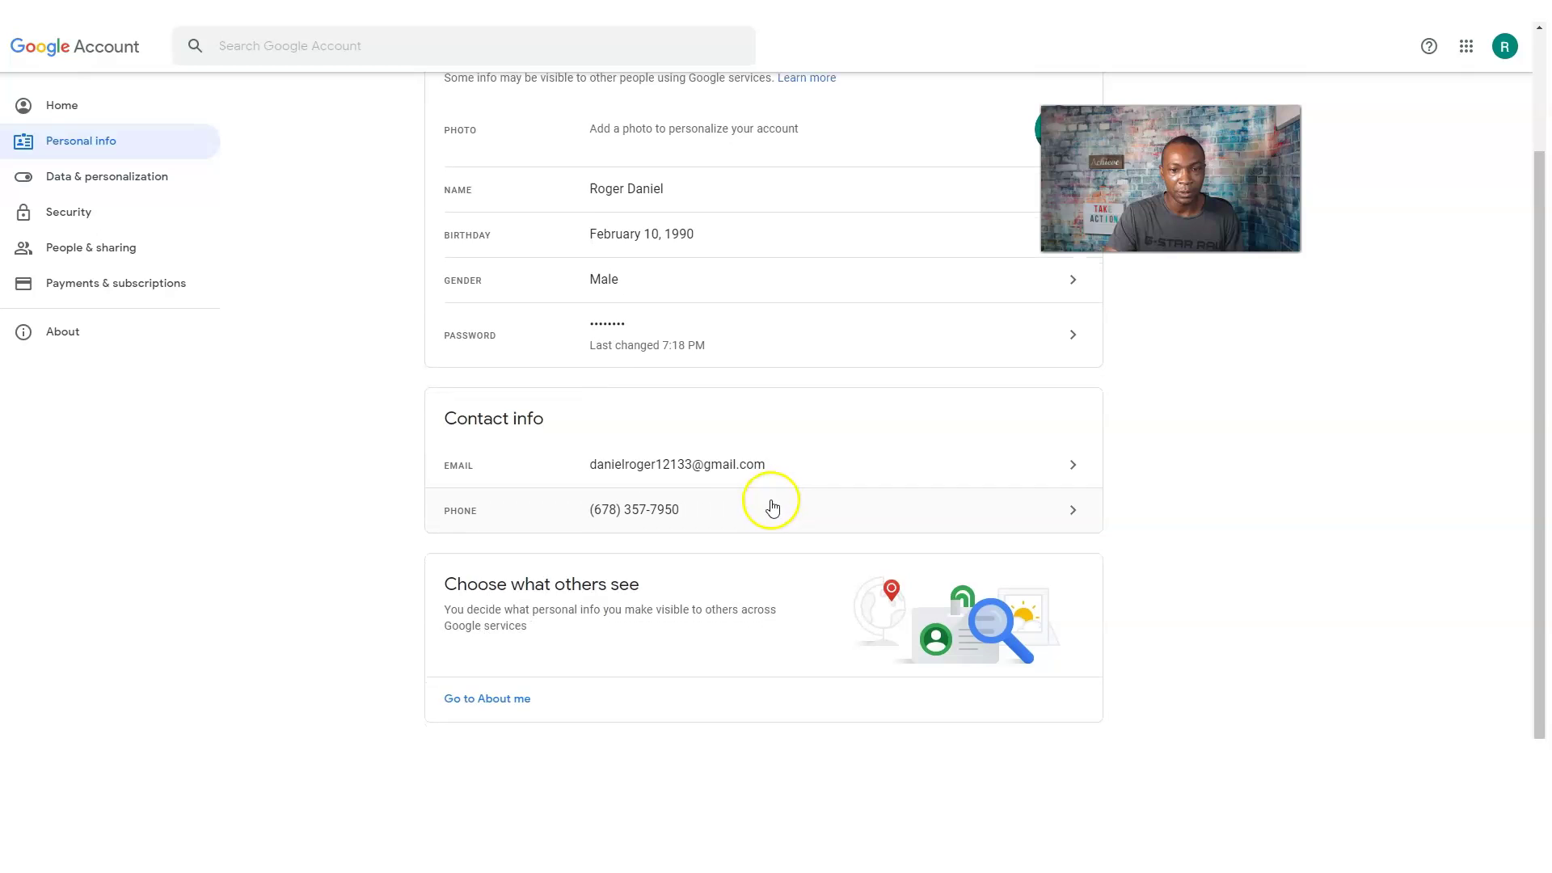
scroll(682, 450, "up", 2)
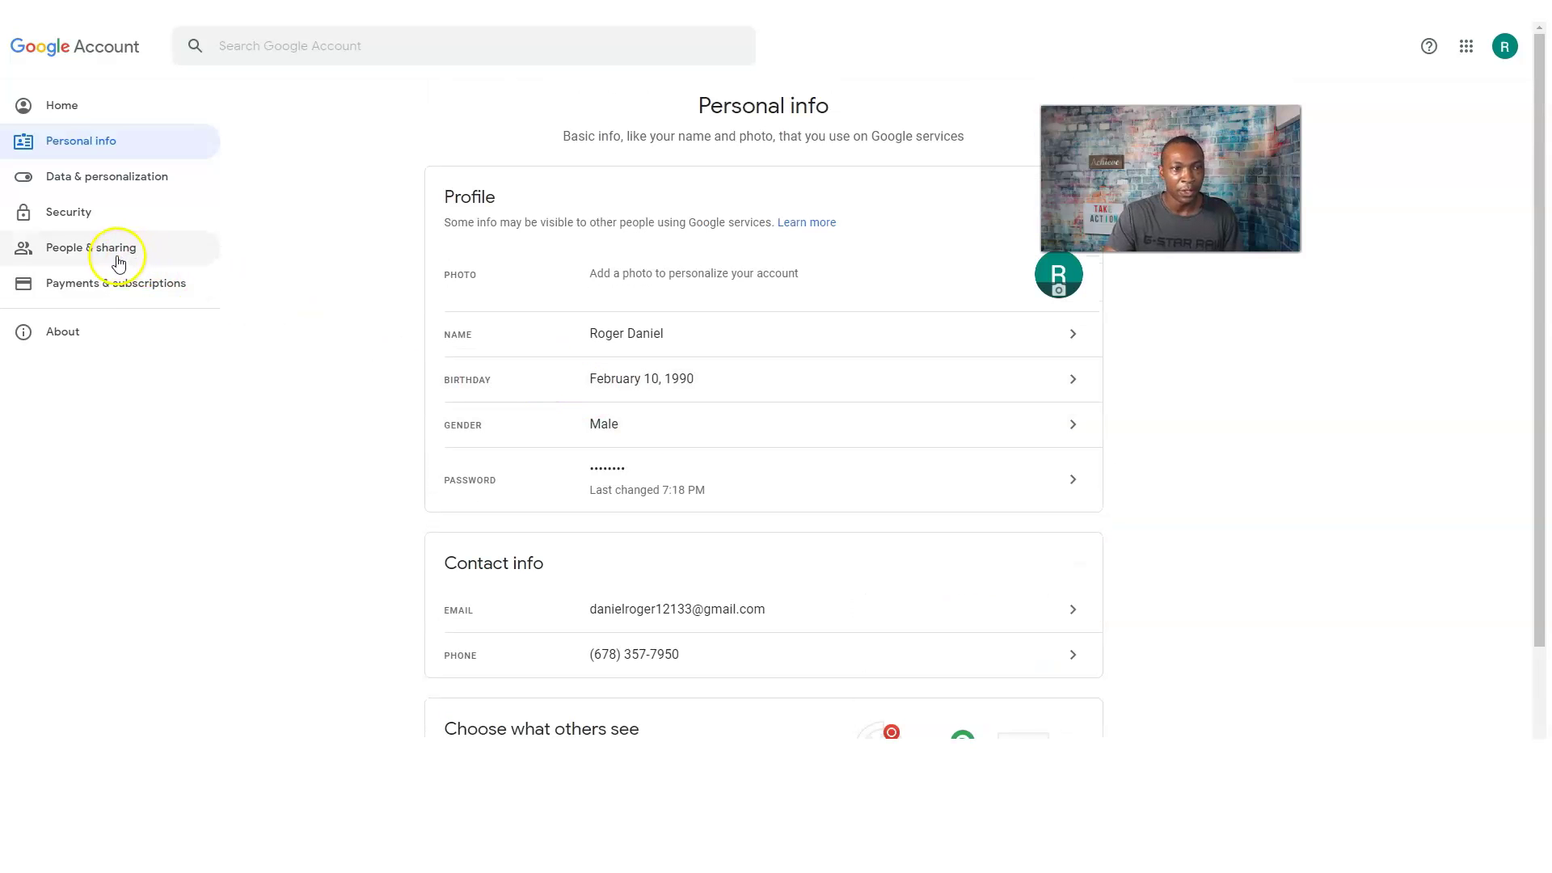
left_click(96, 175)
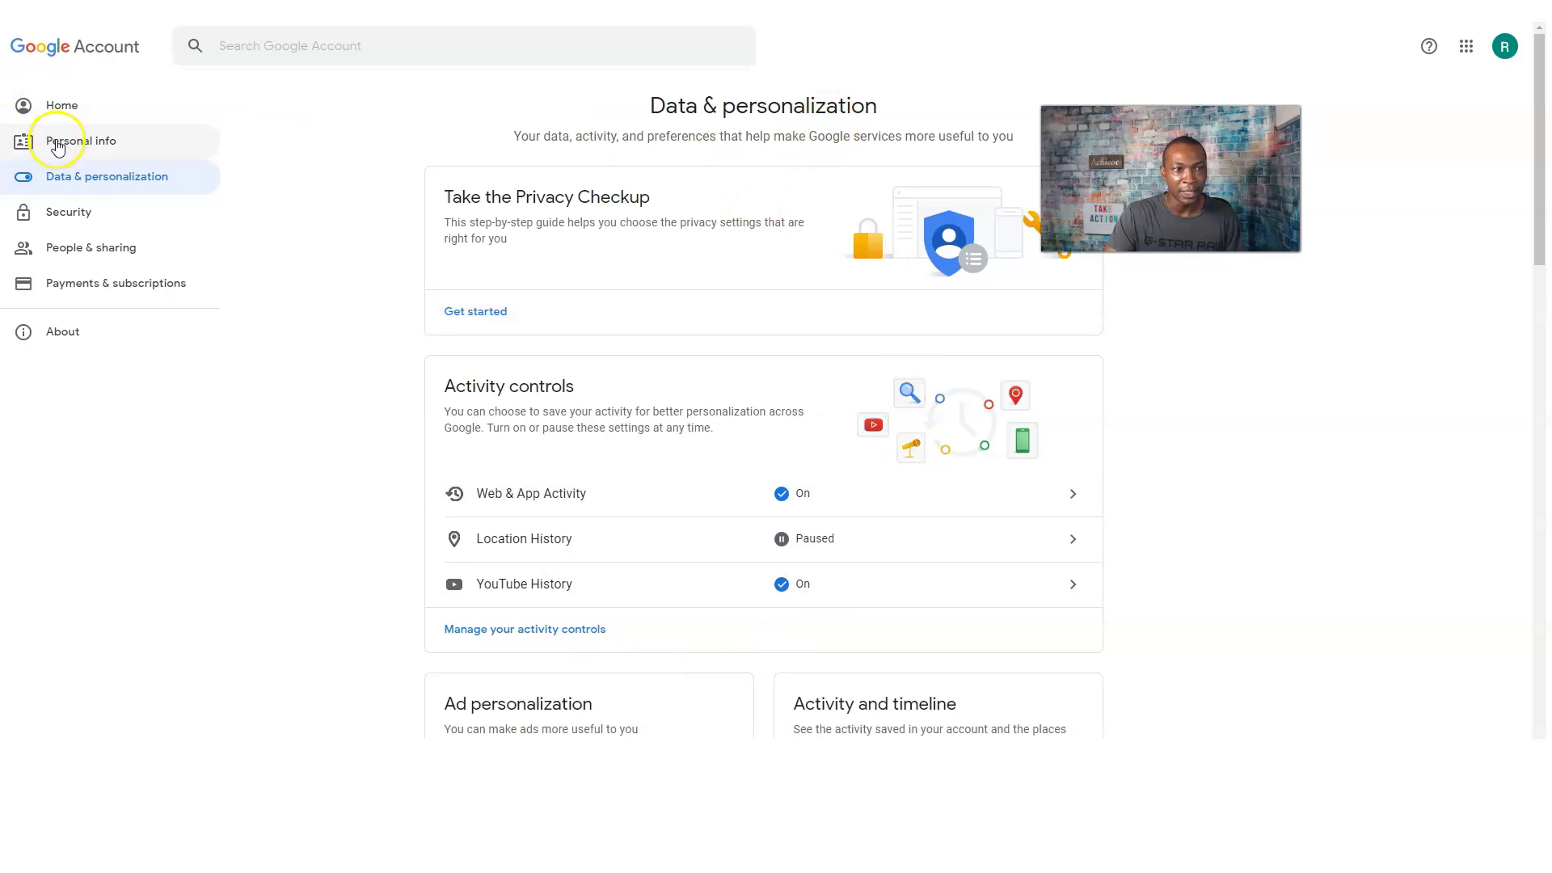
left_click(61, 145)
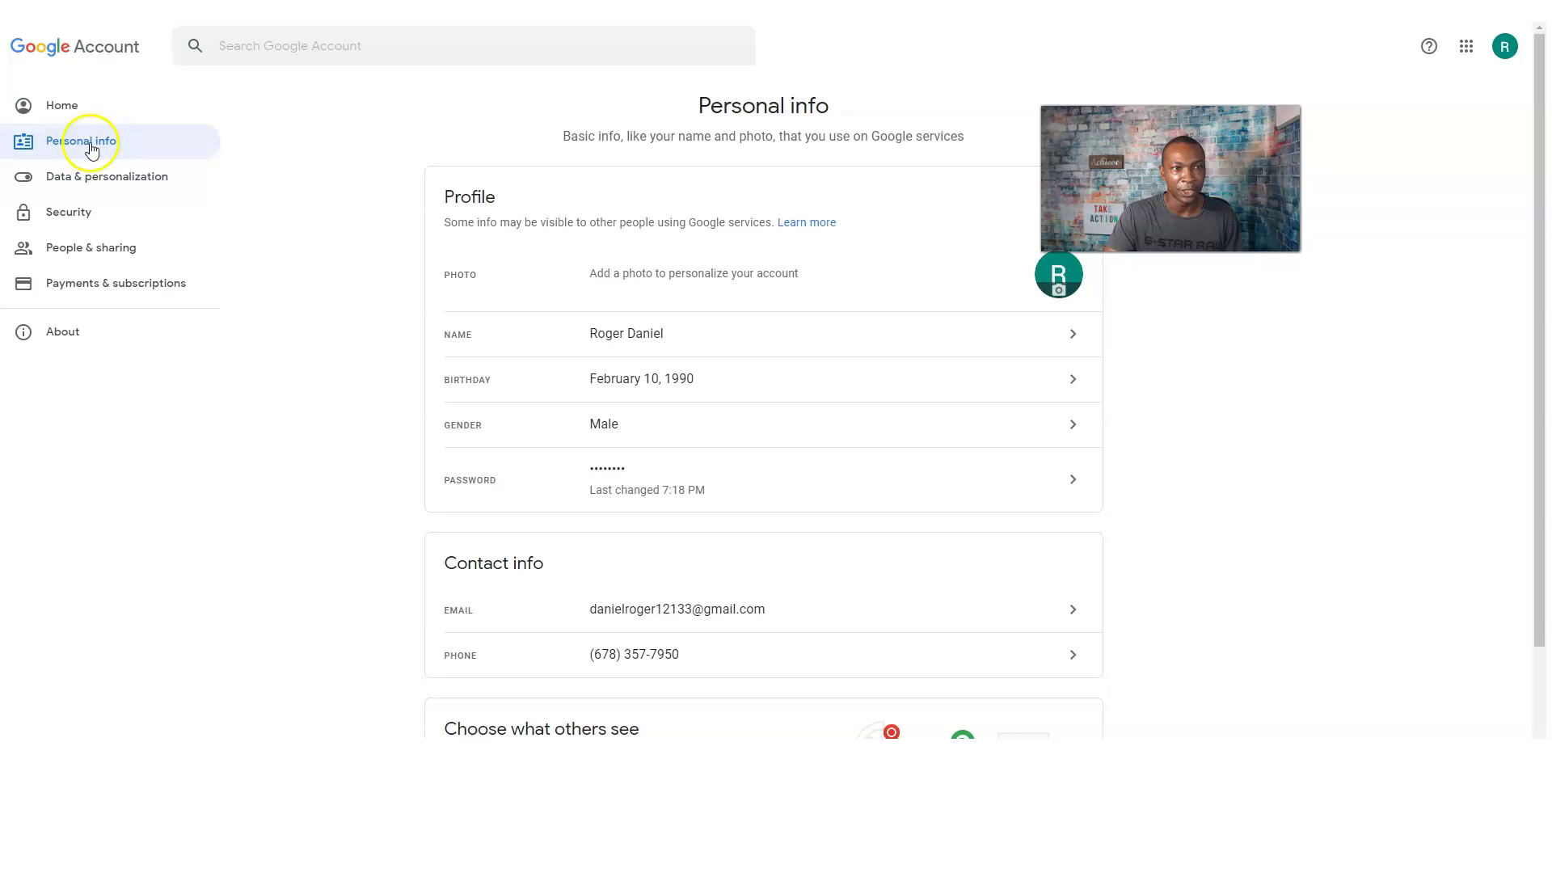
left_click(56, 105)
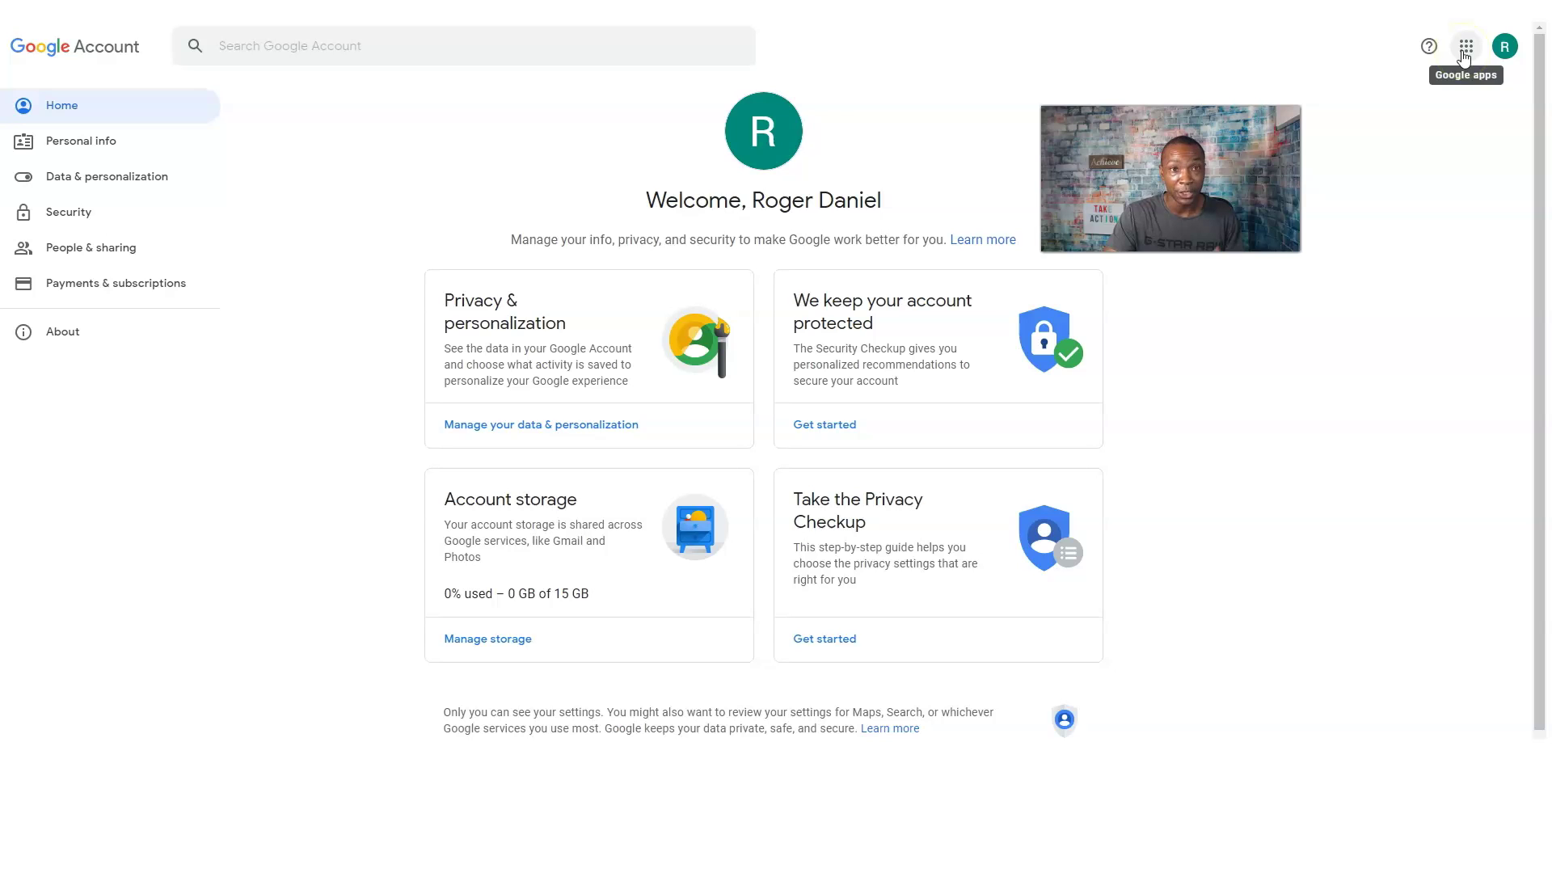
left_click(1464, 51)
Upload '800 again.jpg', crop it around the man's face, and set it as the profile photo.
left_click(1316, 277)
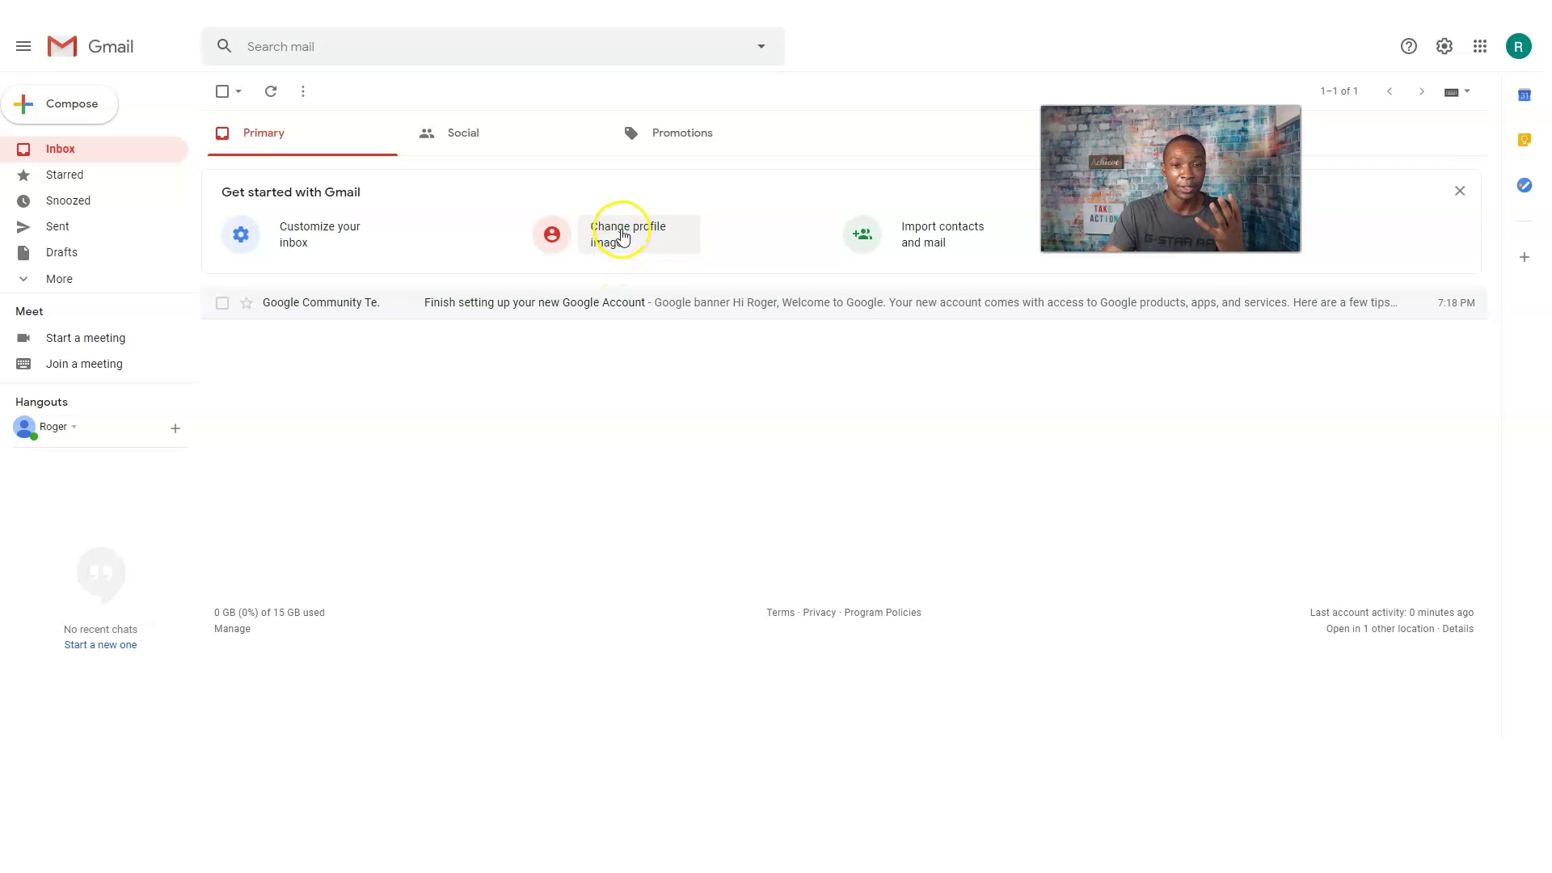
left_click(622, 234)
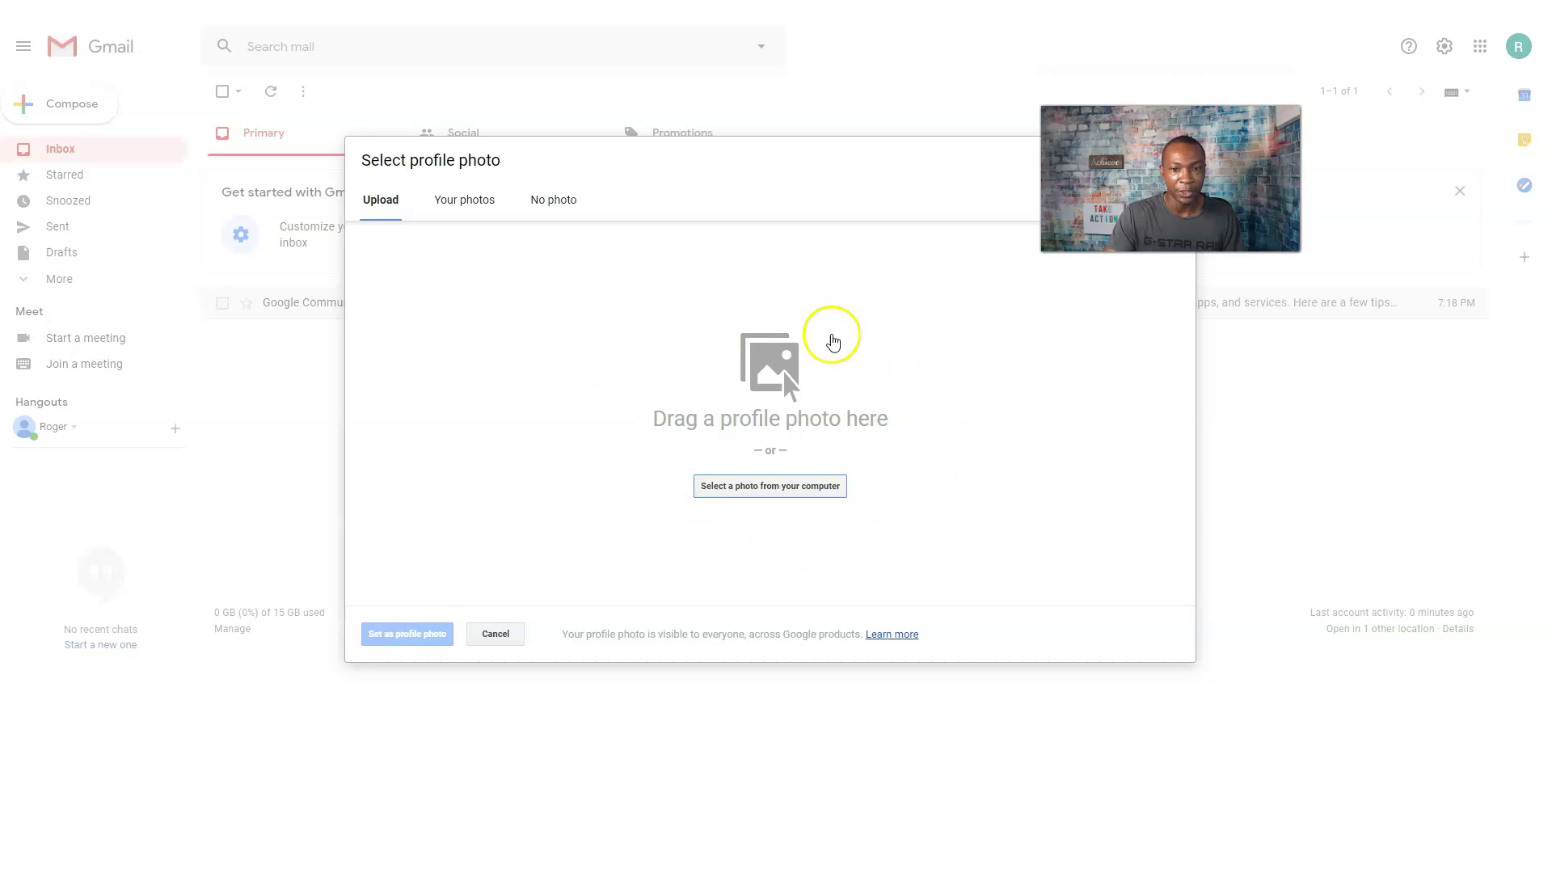
left_click(742, 490)
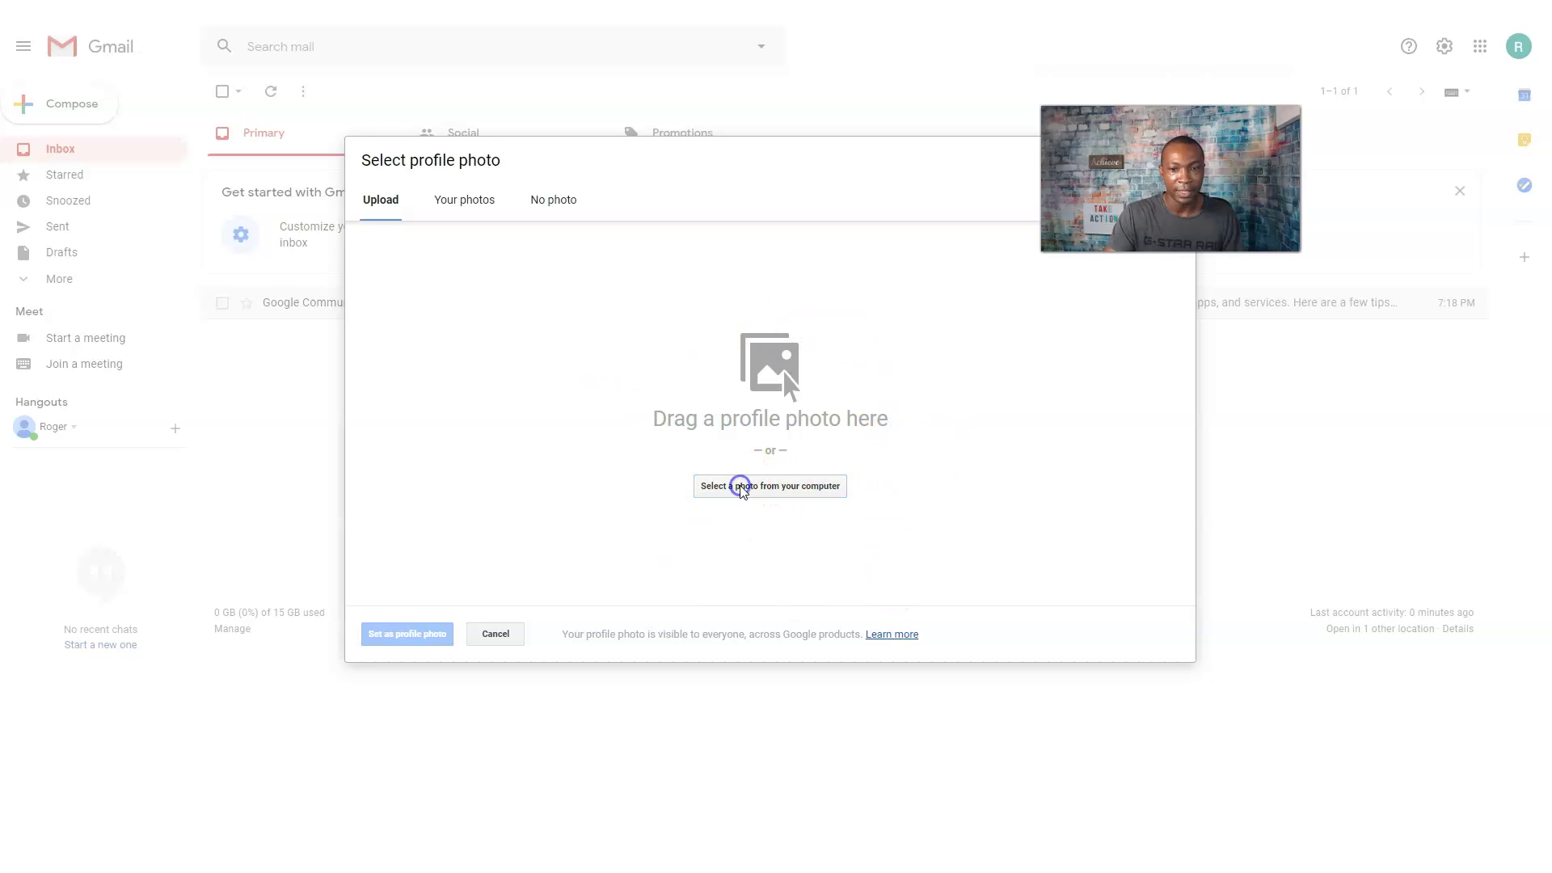
scroll(820, 401, "down", 5)
scroll(768, 423, "up", 3)
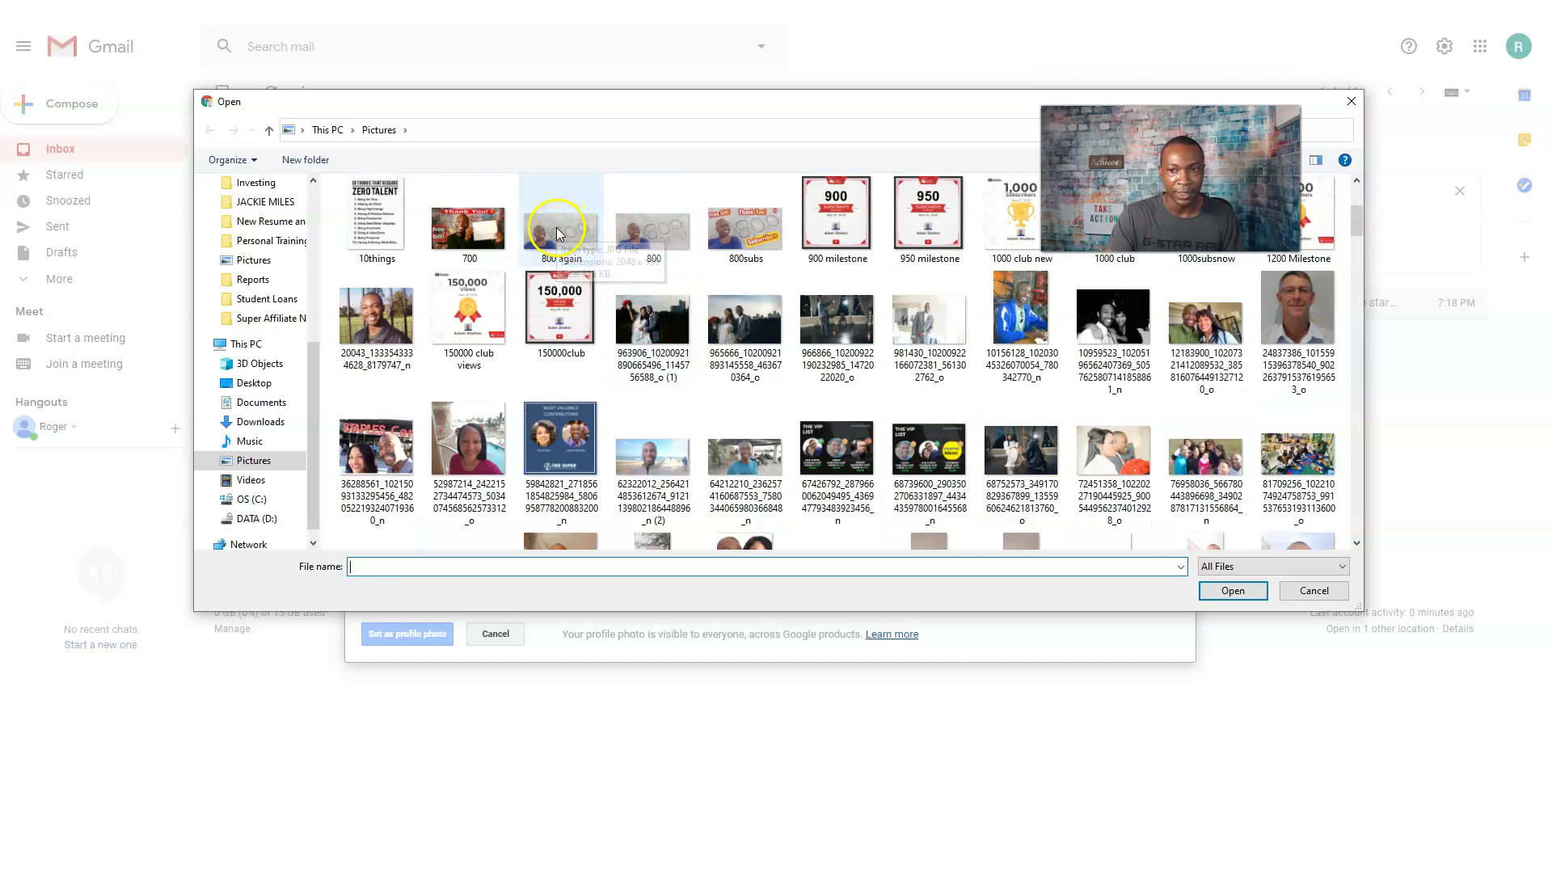
double_click(558, 234)
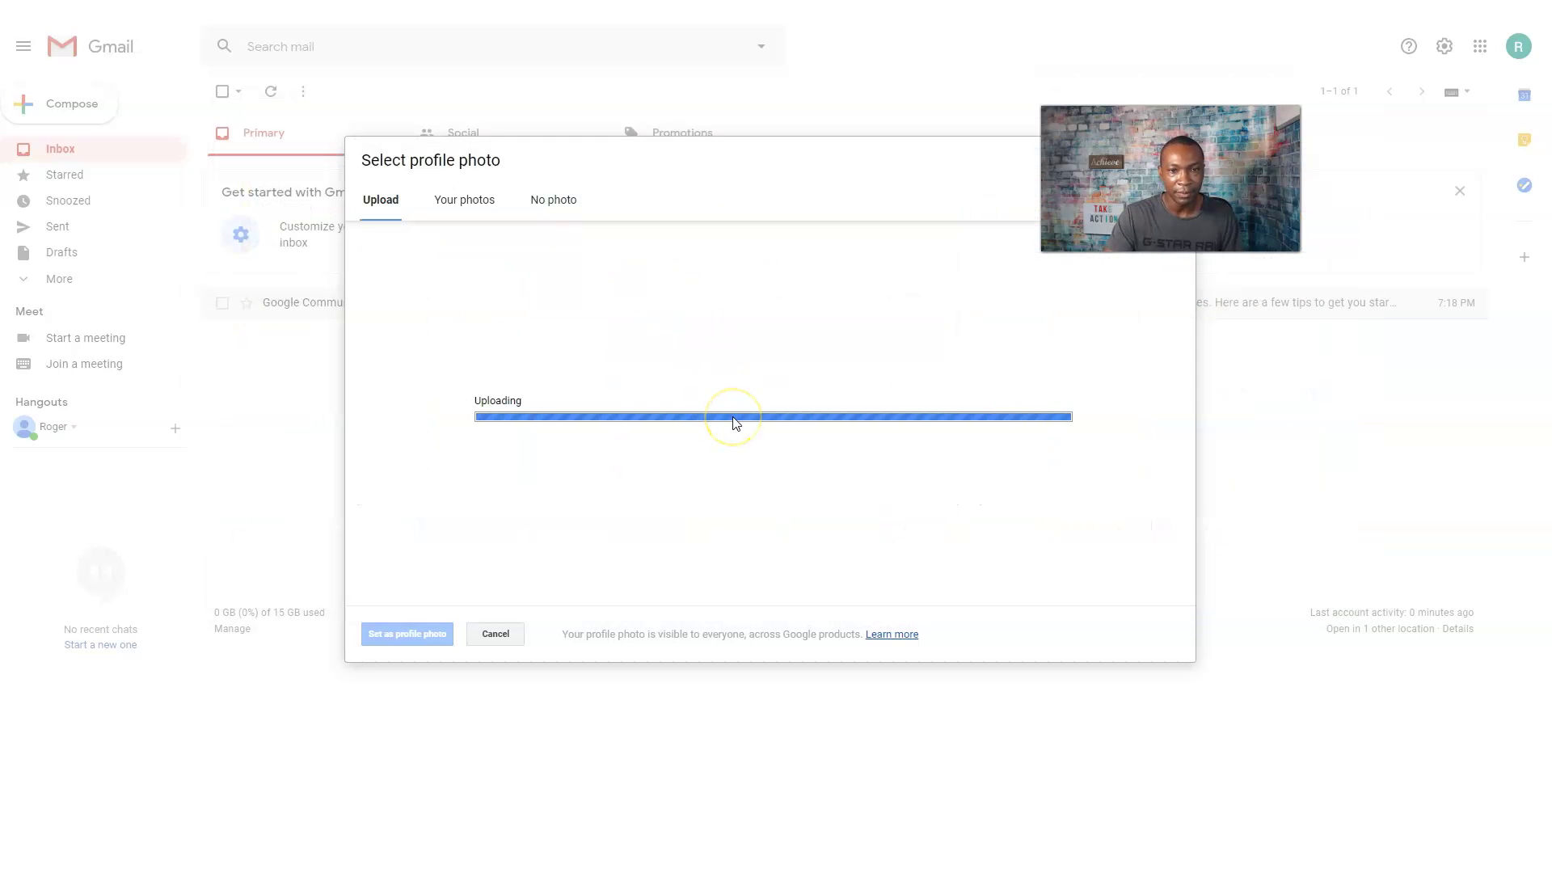
left_click_drag(727, 385, 605, 405)
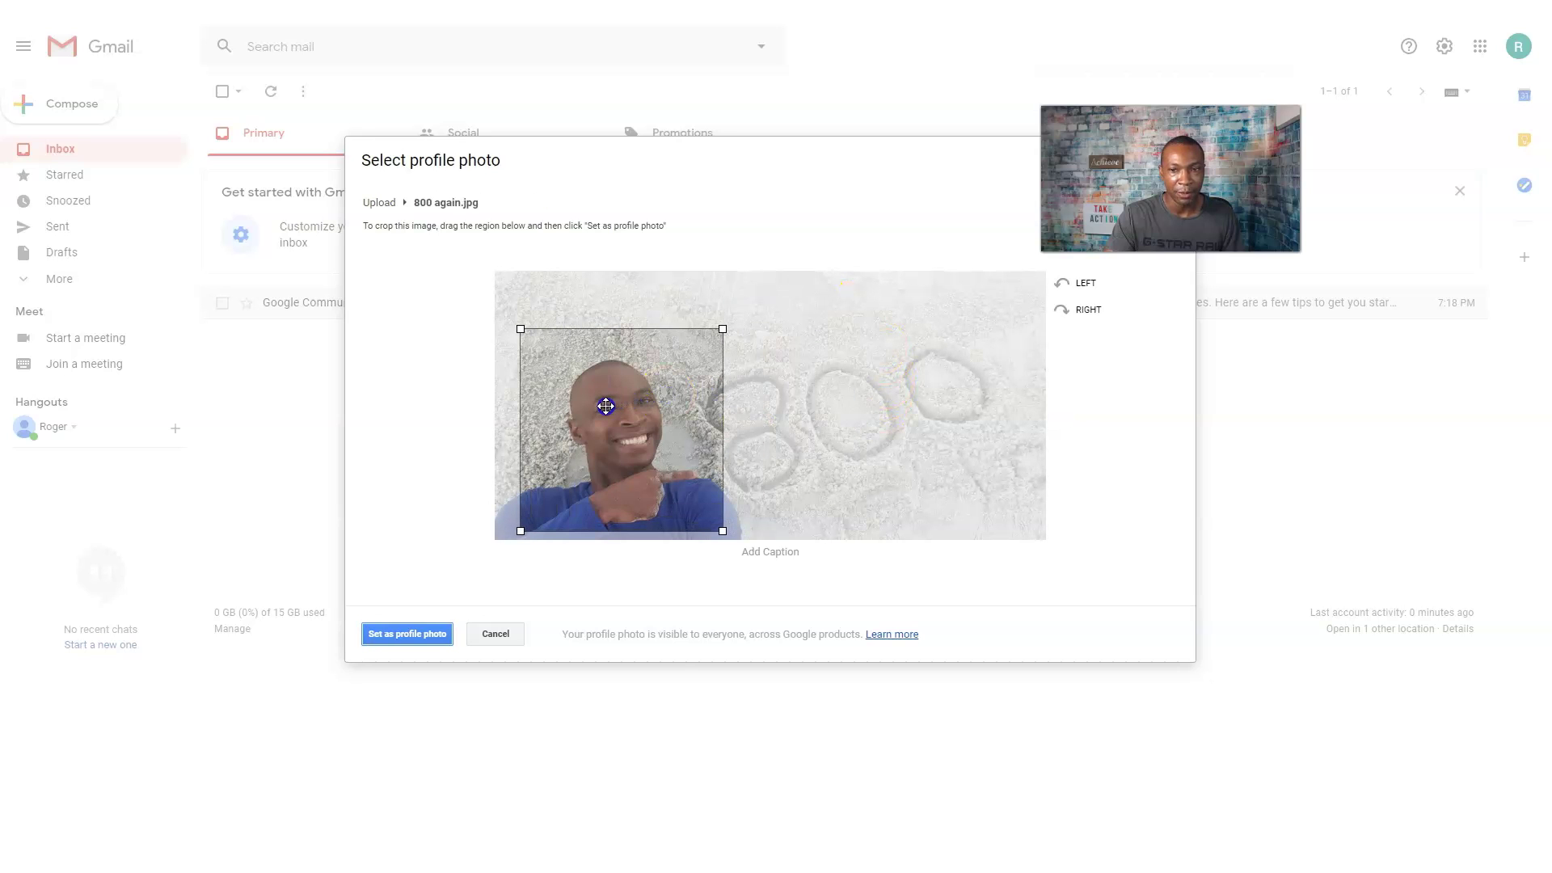
left_click(391, 633)
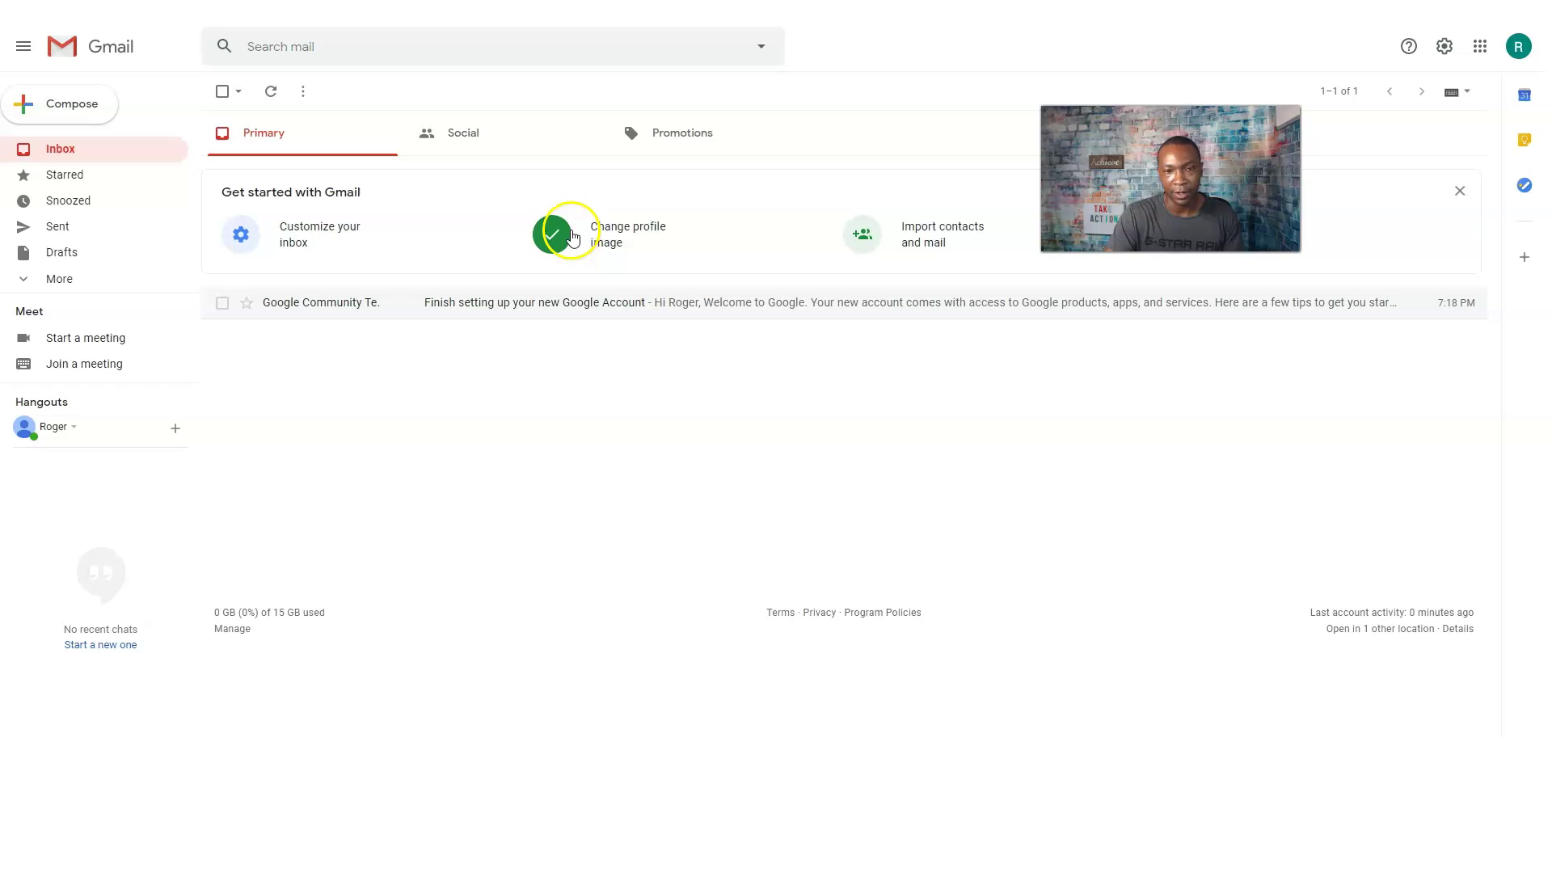
Cancel the contacts-and-mail import, then dismiss the Gmail mobile app offer.
left_click(918, 239)
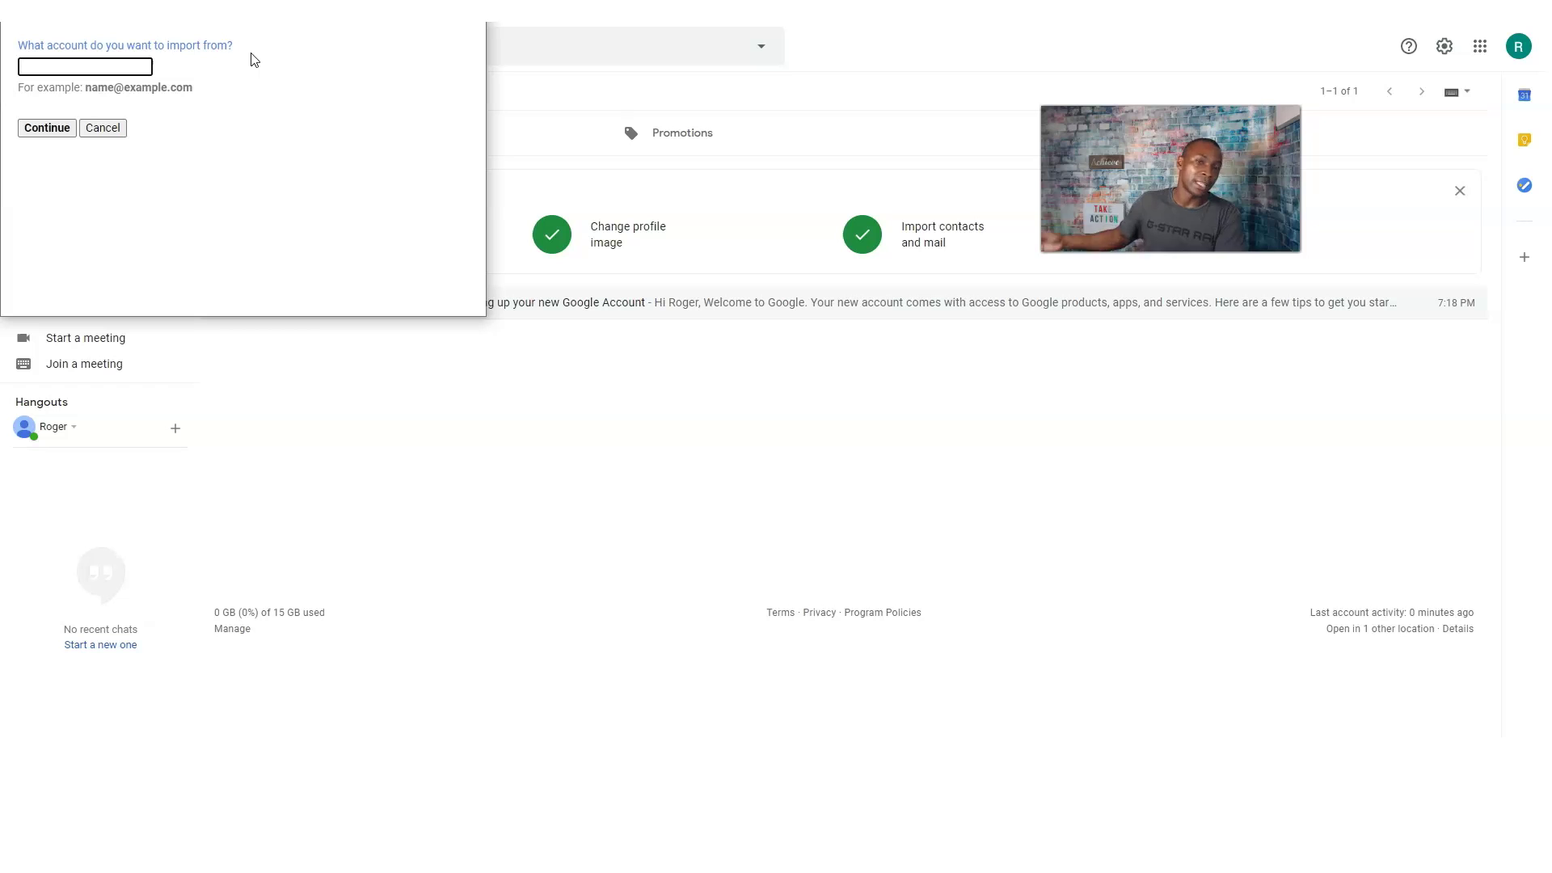
left_click(107, 129)
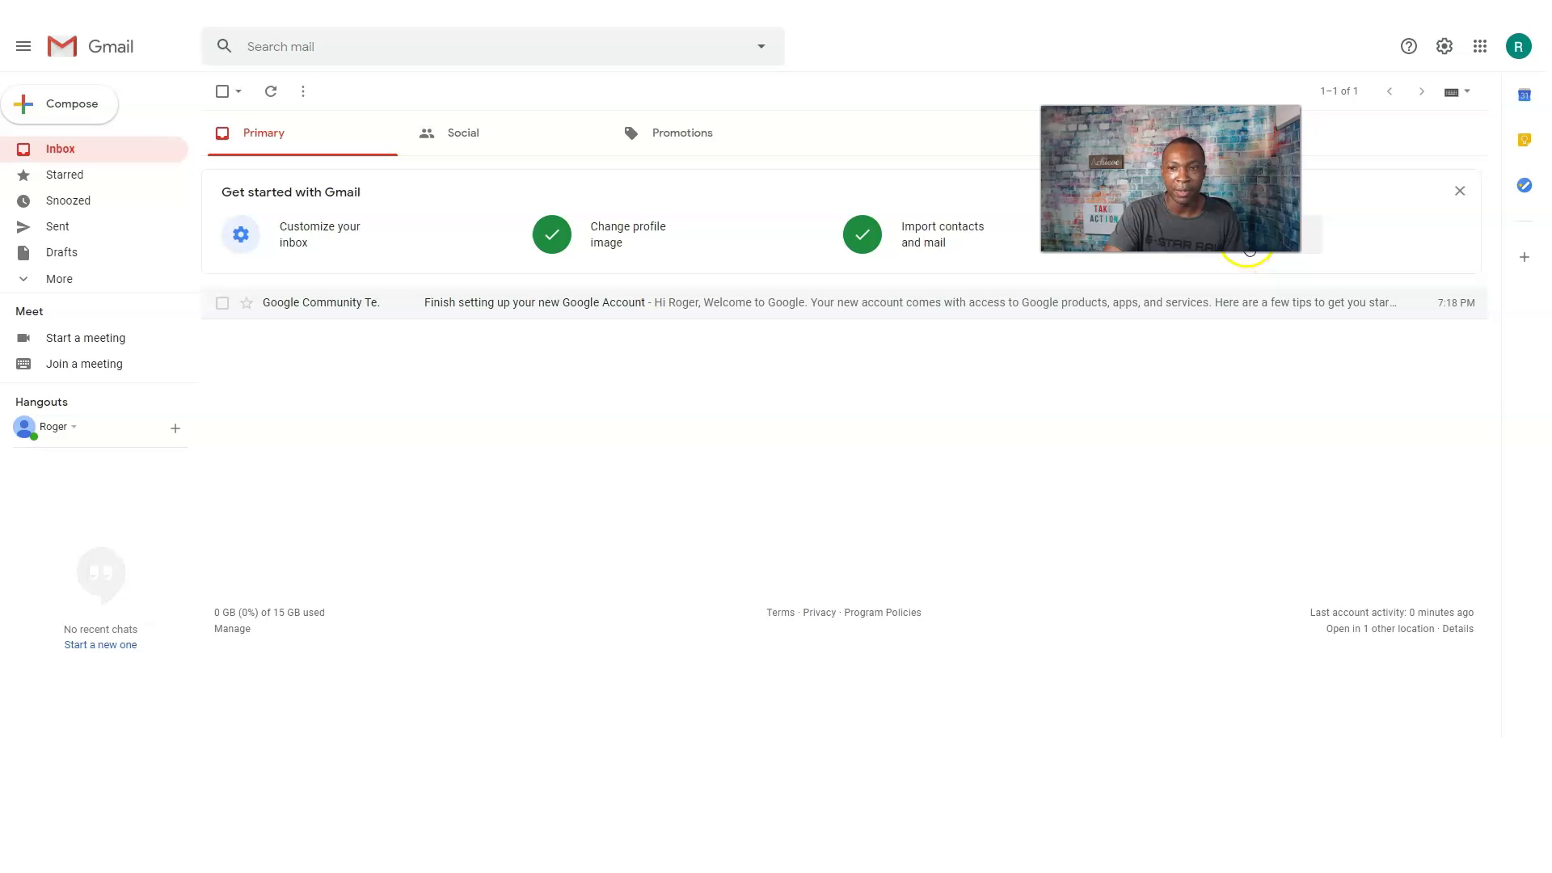
left_click(1248, 250)
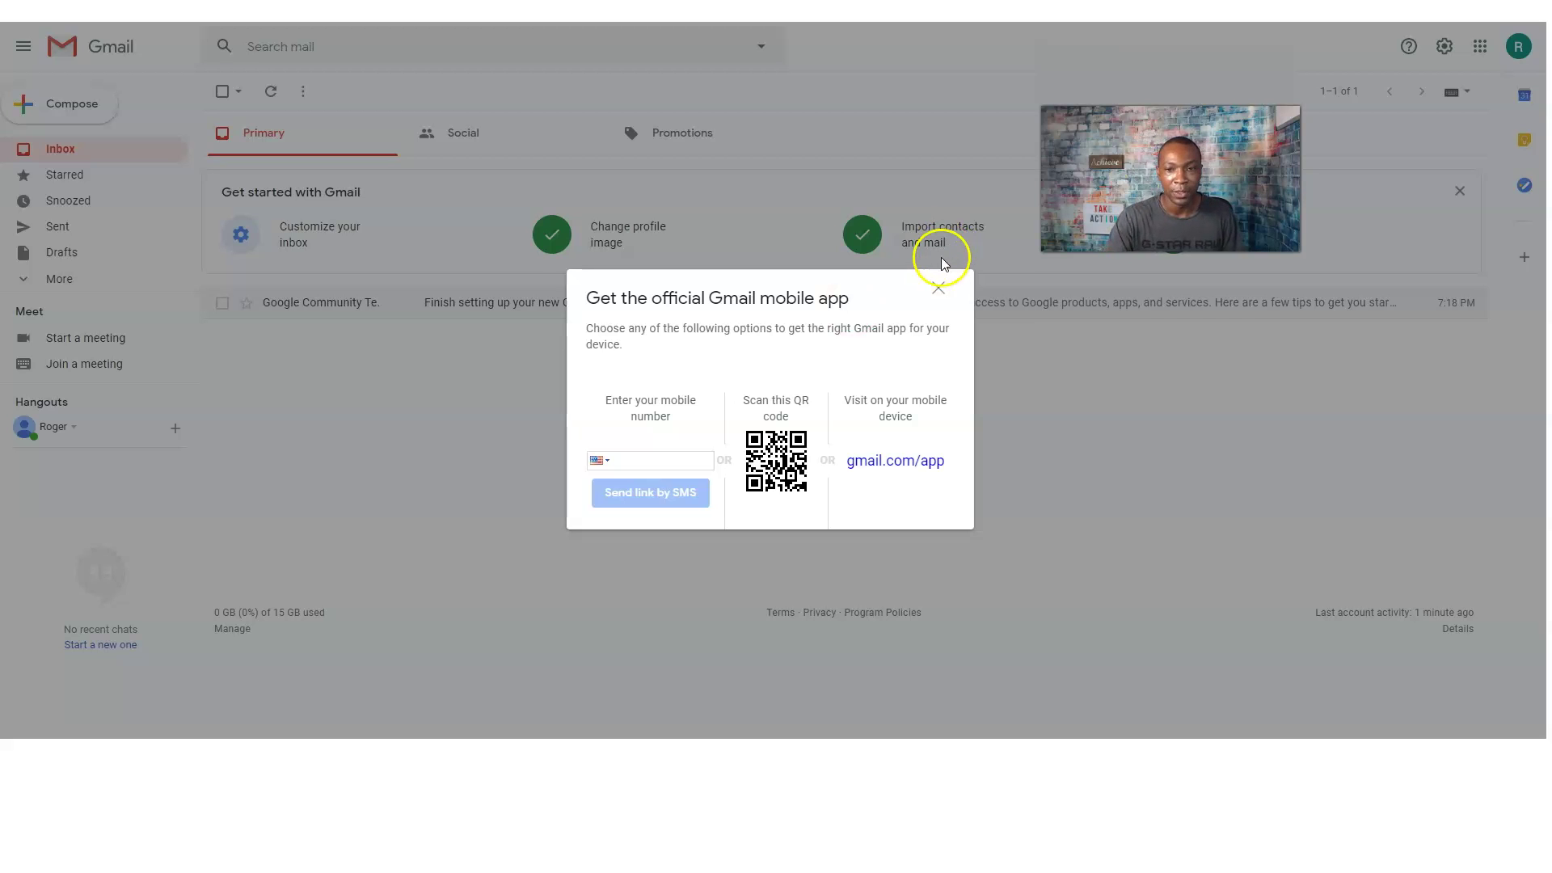
left_click(937, 289)
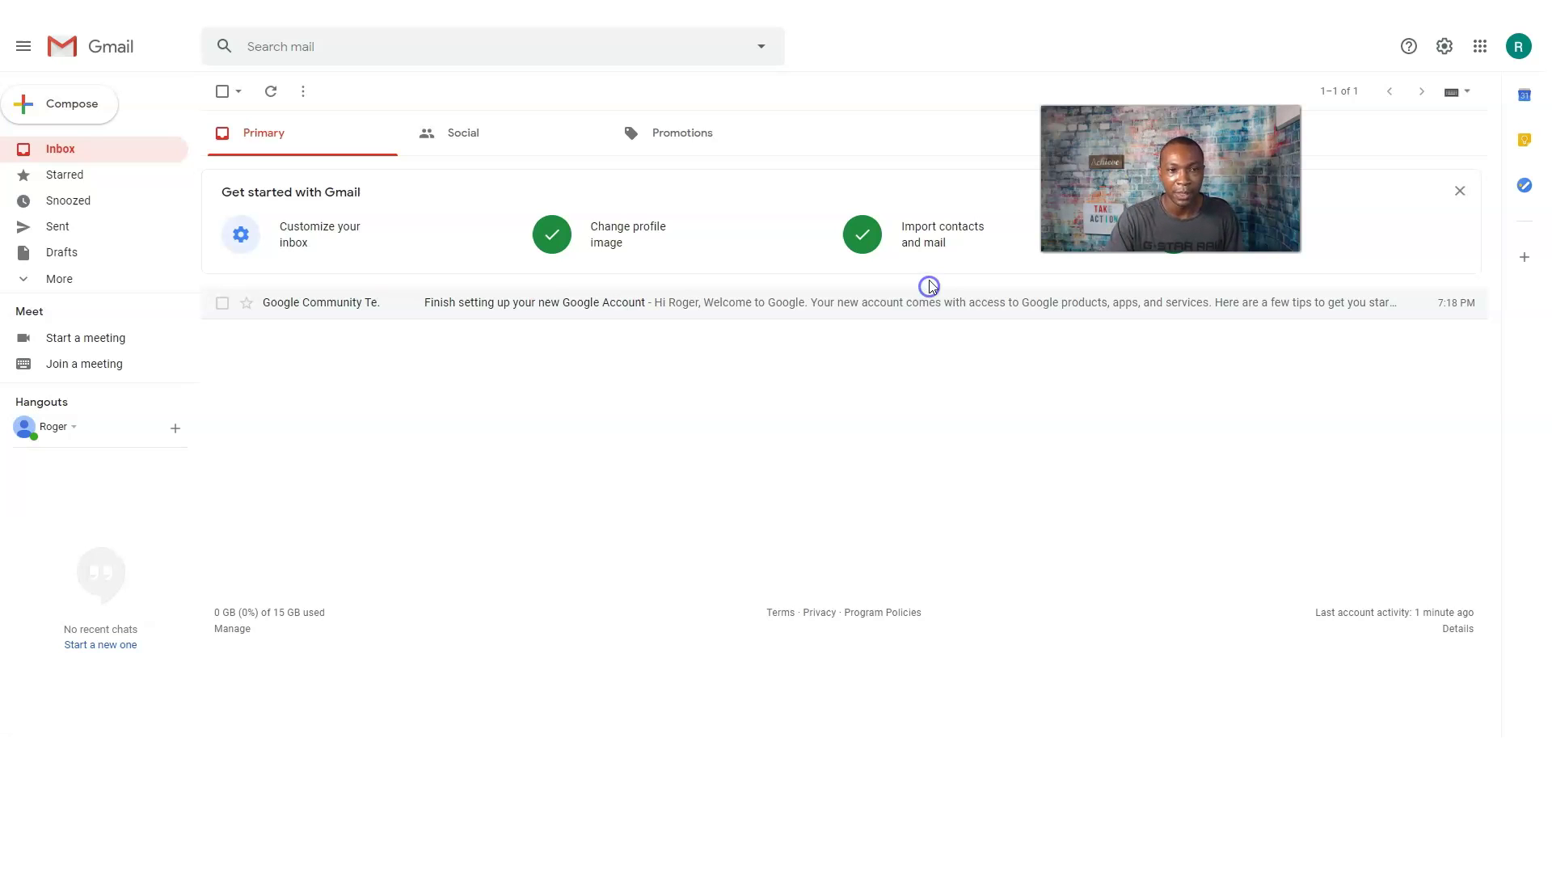
Set inbox density to Comfortable and decline the Right of inbox reload, keeping No split.
left_click(311, 243)
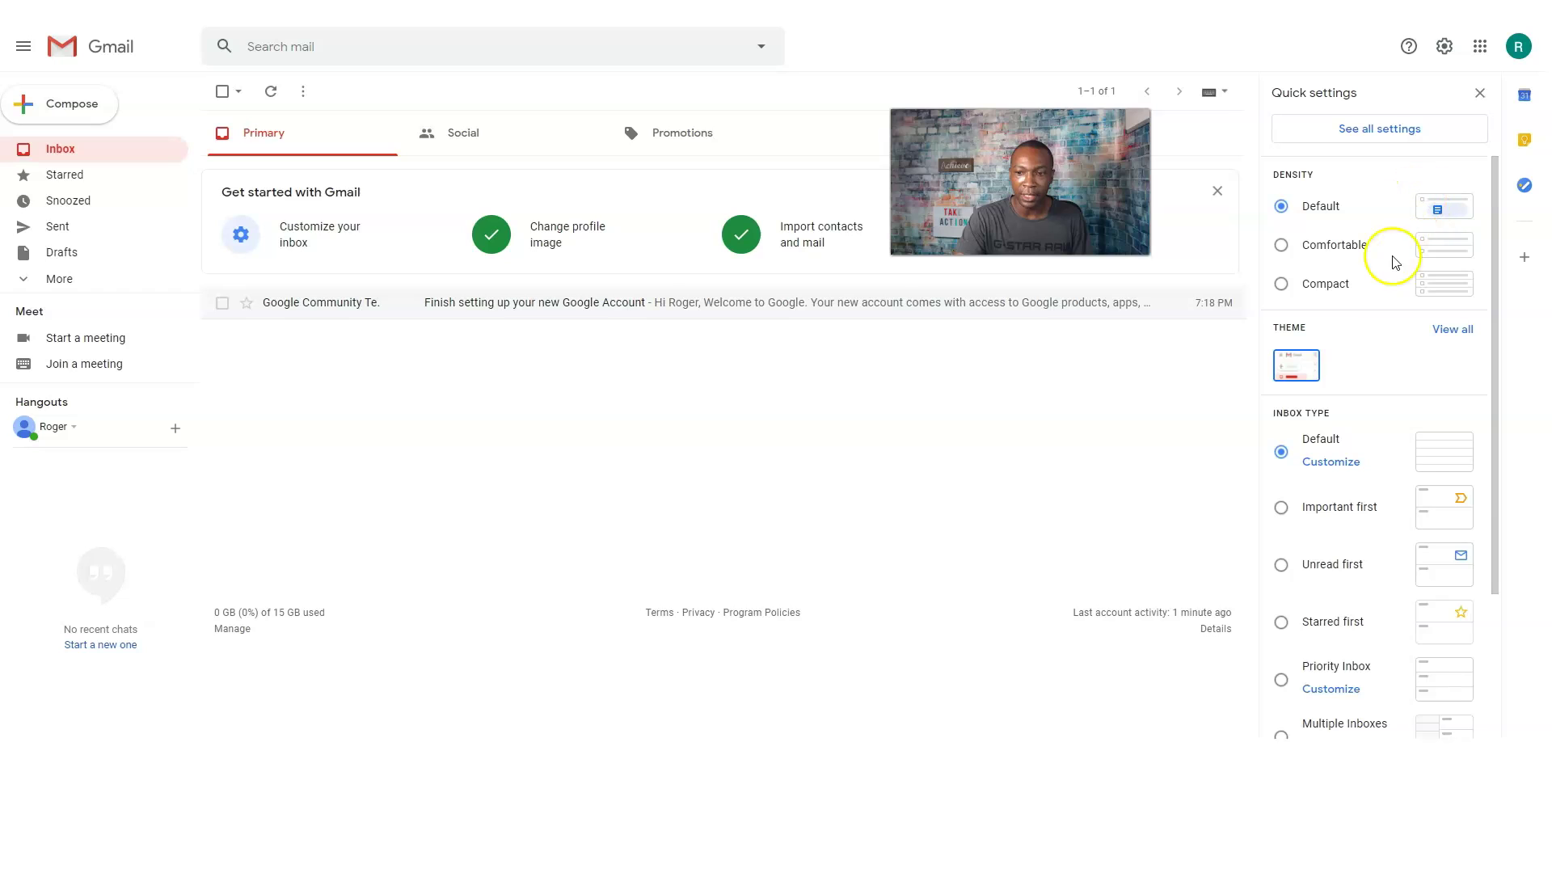
left_click(1281, 251)
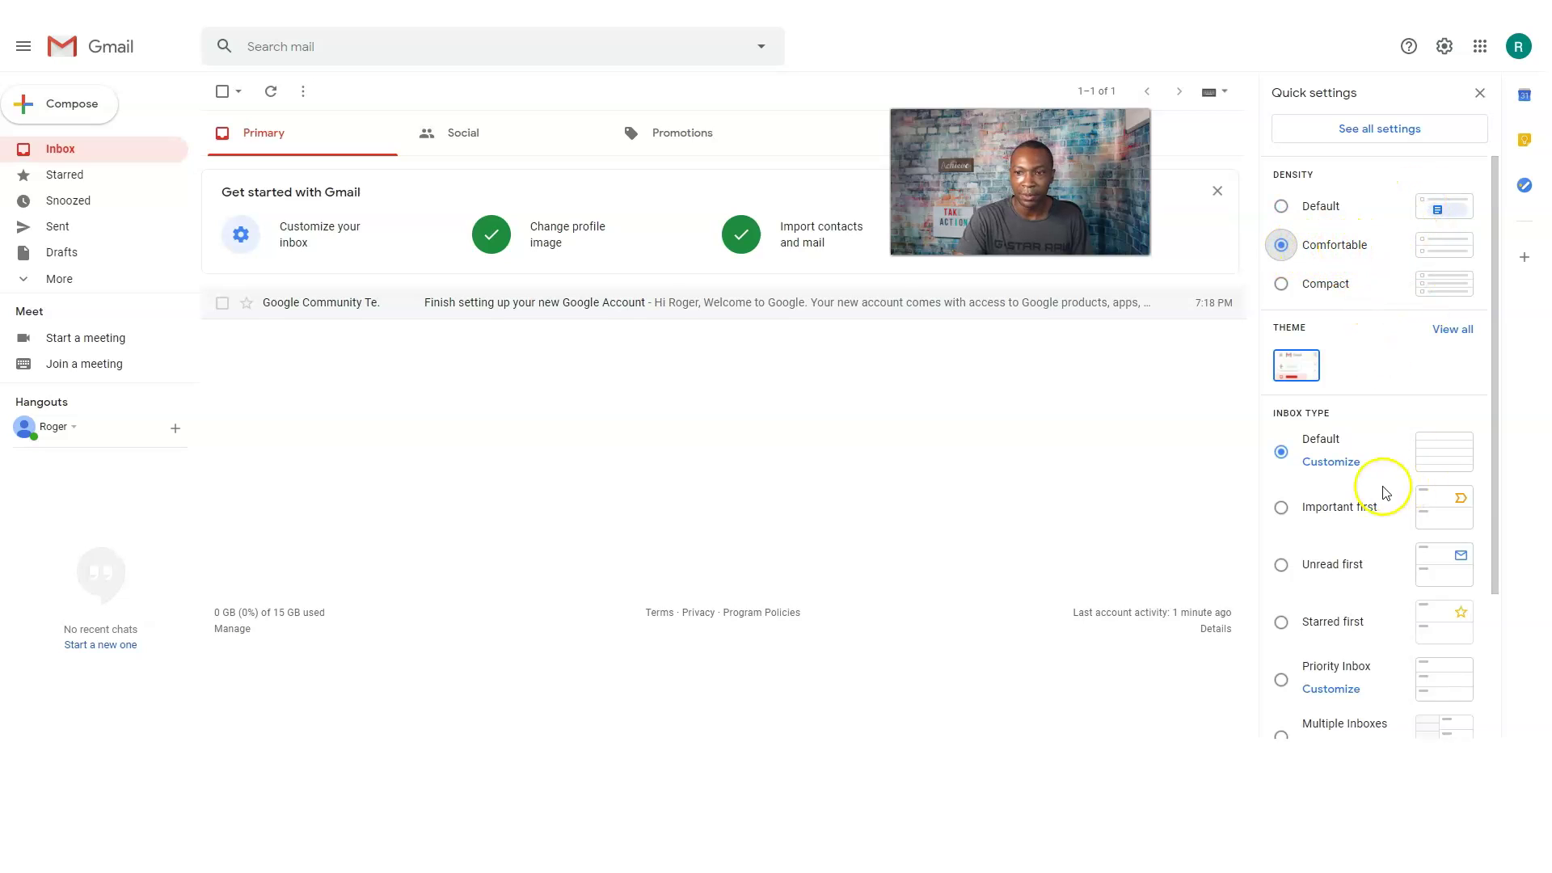
scroll(1365, 491, "down", 2)
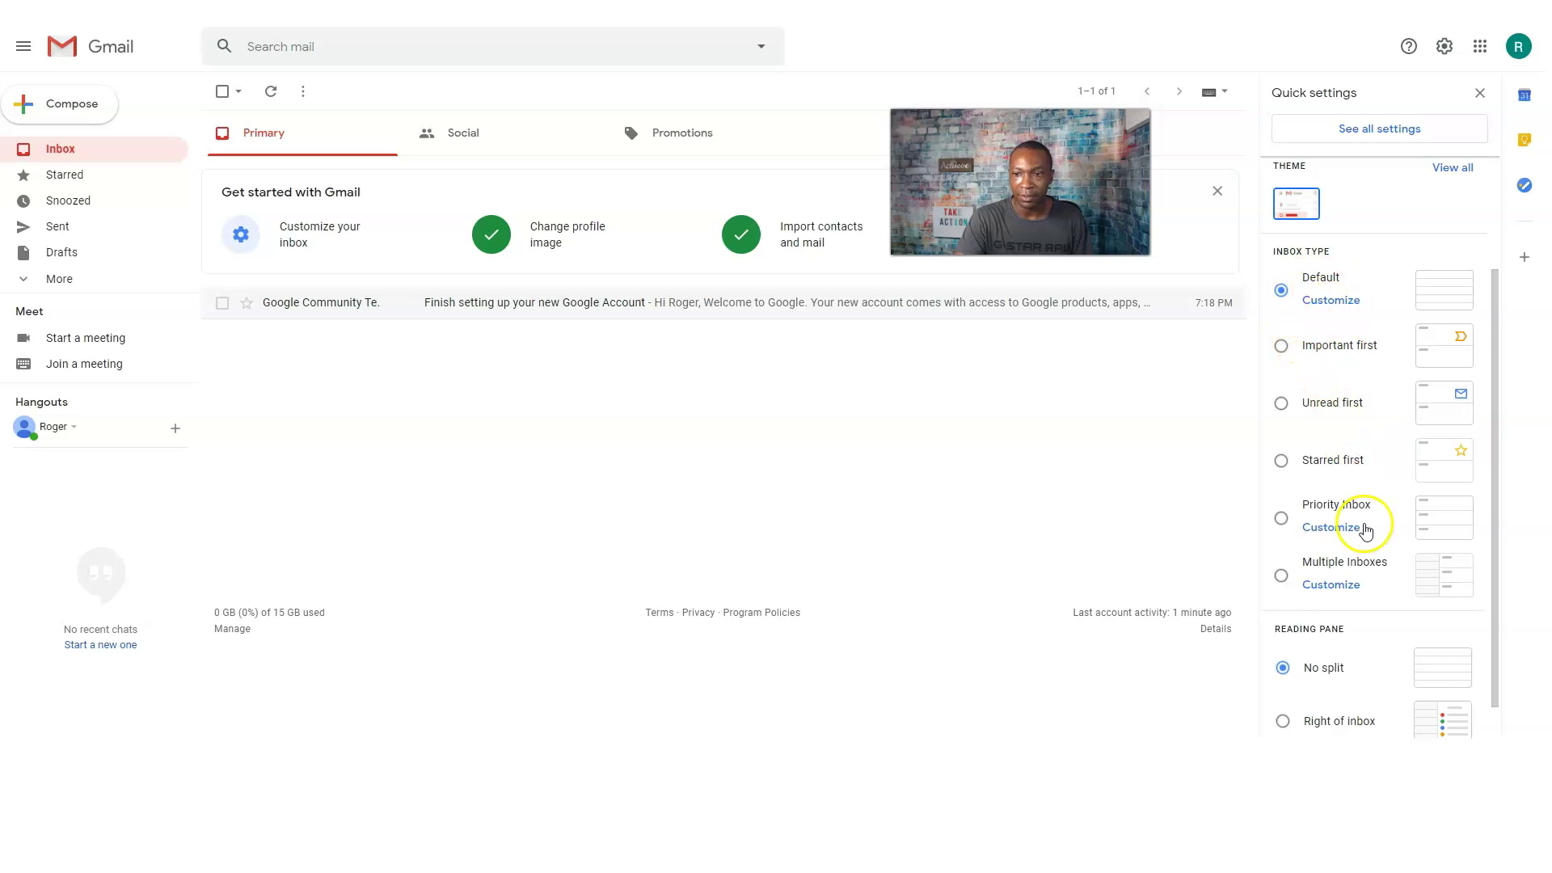
scroll(1365, 550, "down", 1)
scroll(1374, 493, "up", 3)
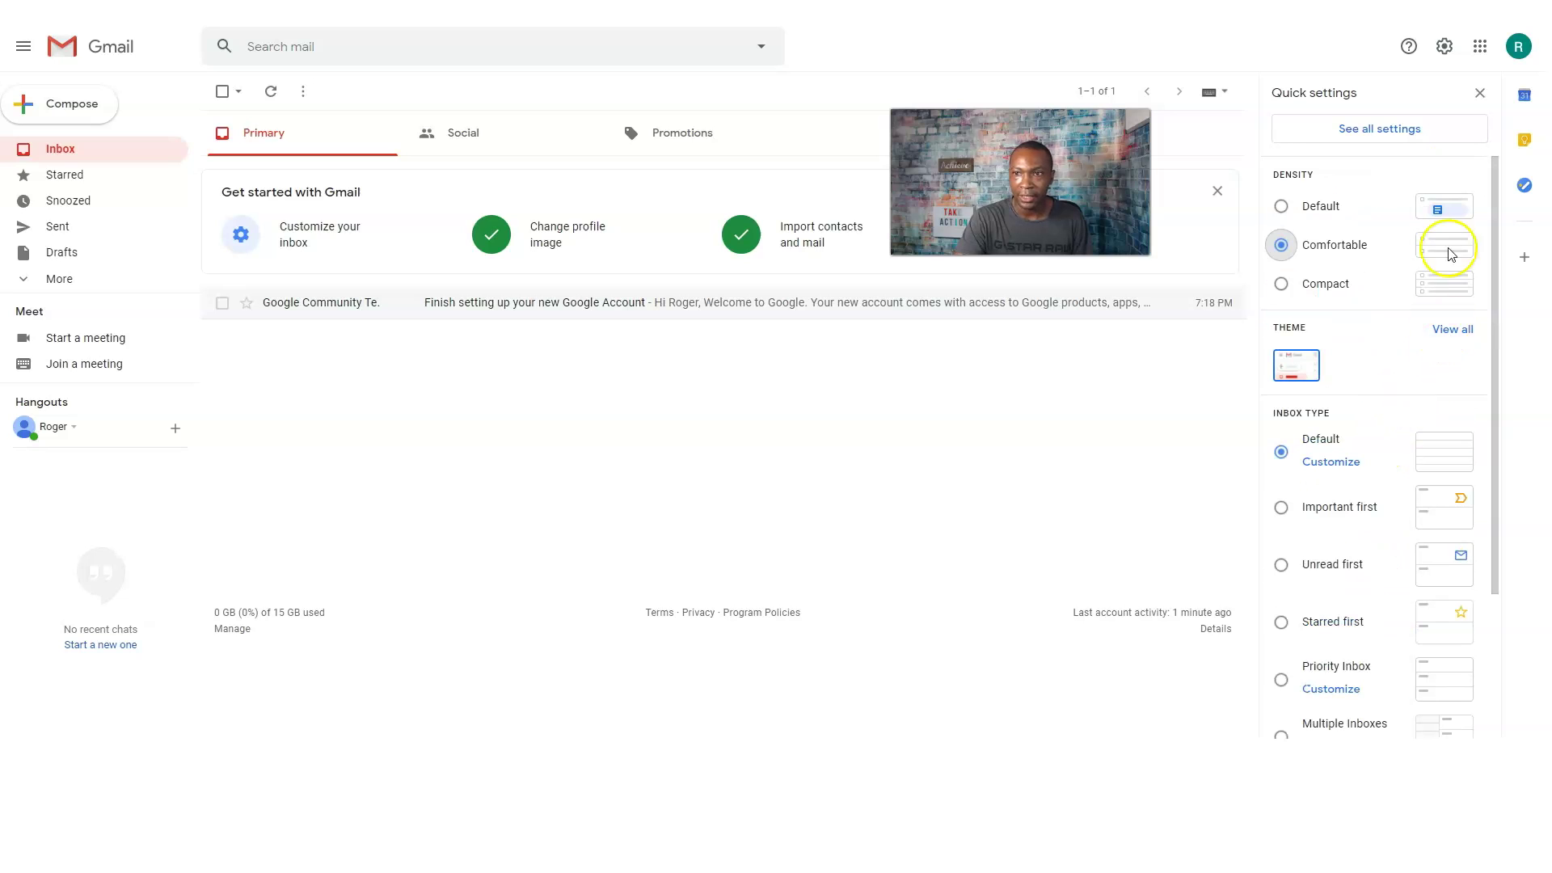
scroll(1356, 493, "down", 3)
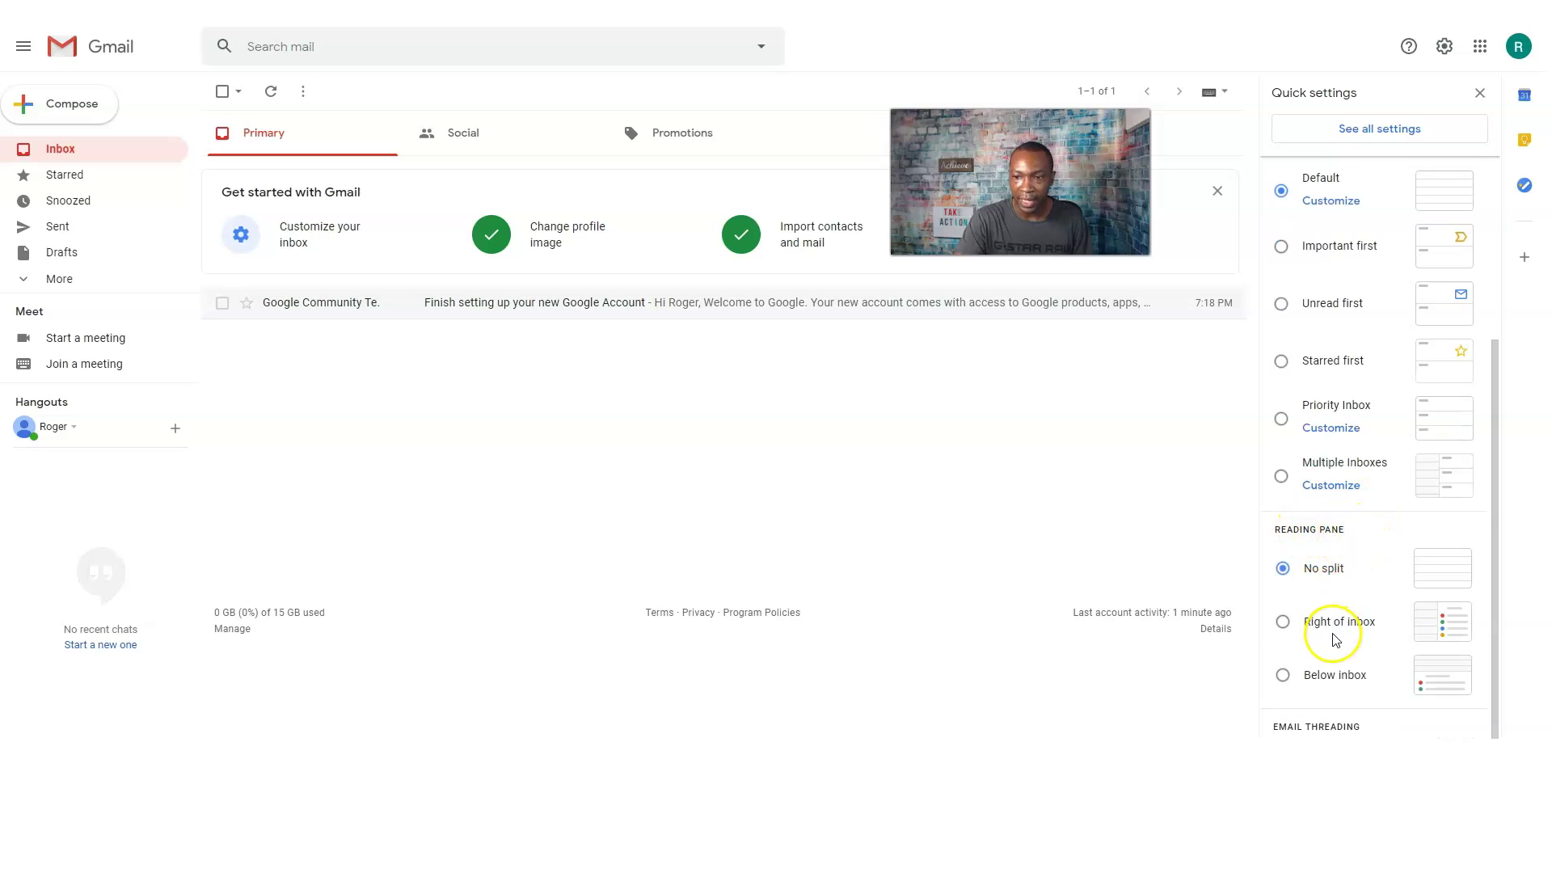
left_click(1284, 621)
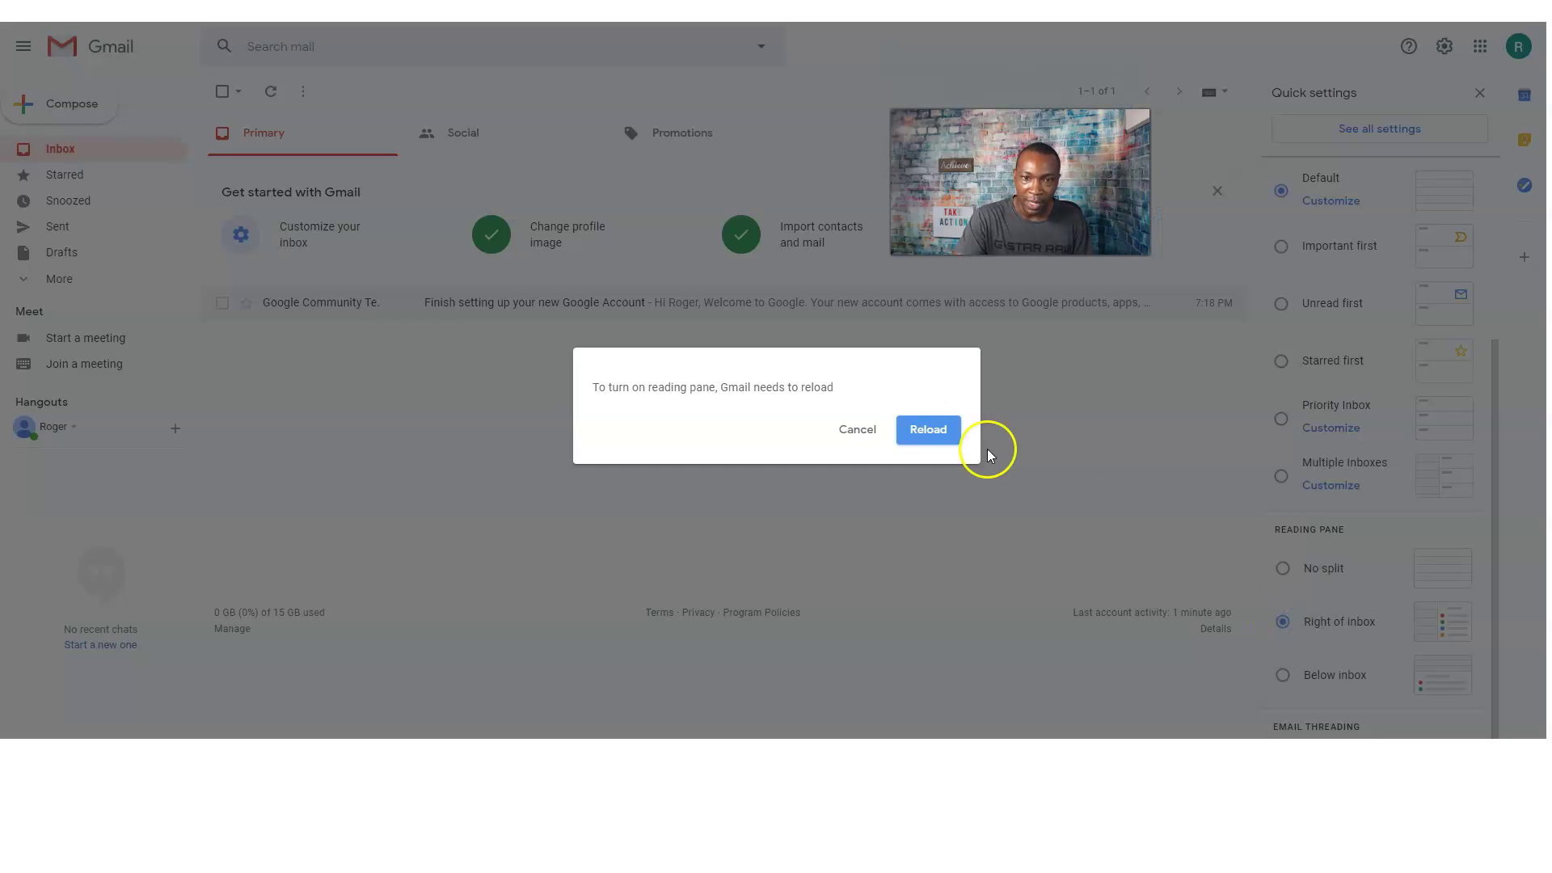
left_click(856, 429)
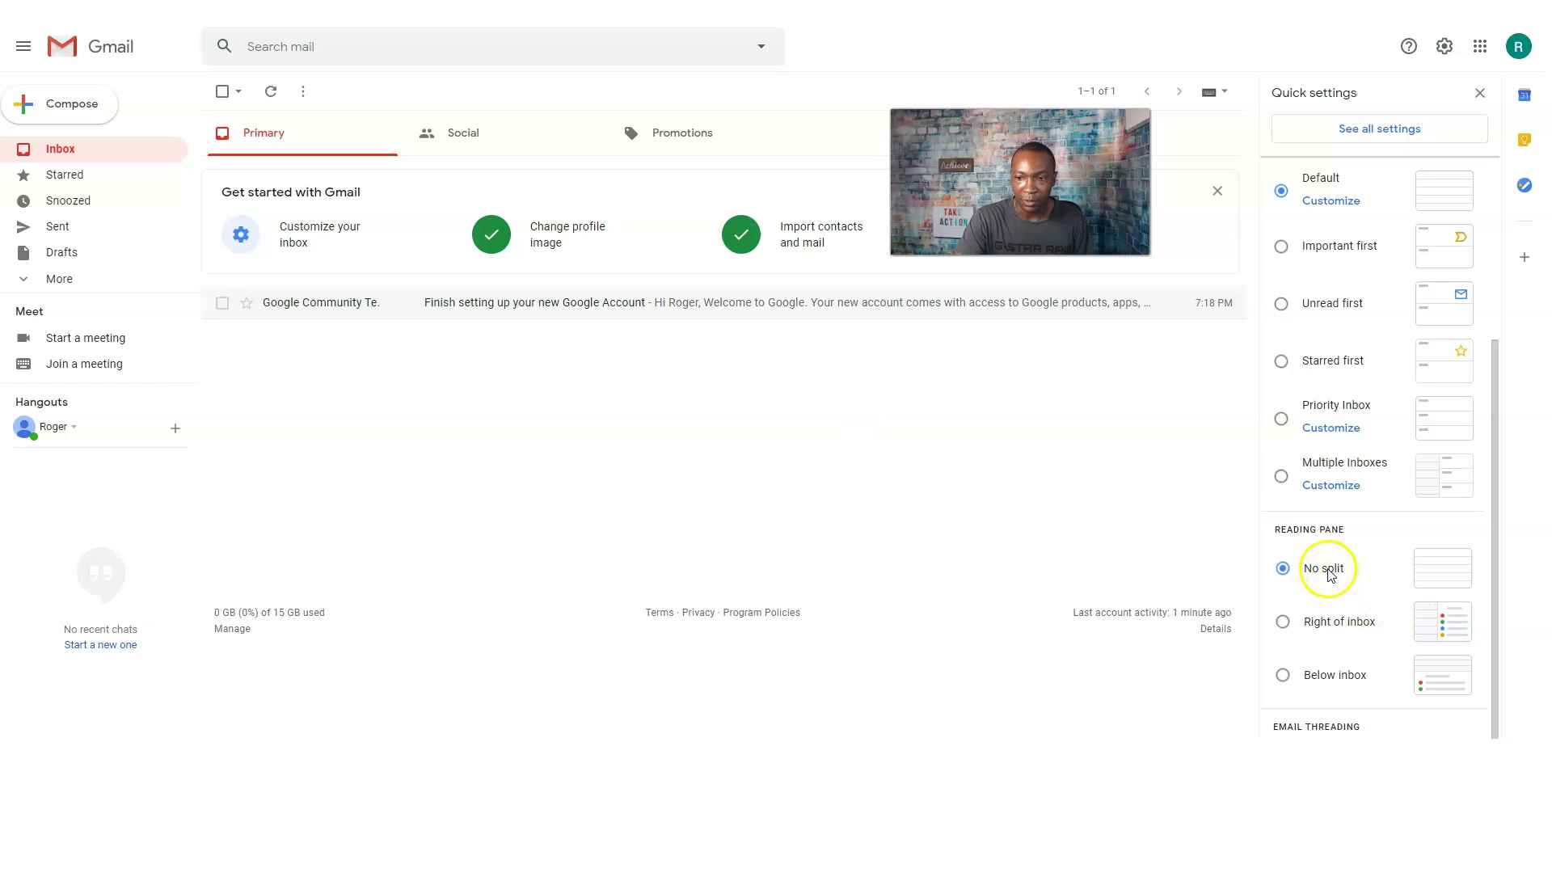
scroll(1345, 568, "up", 4)
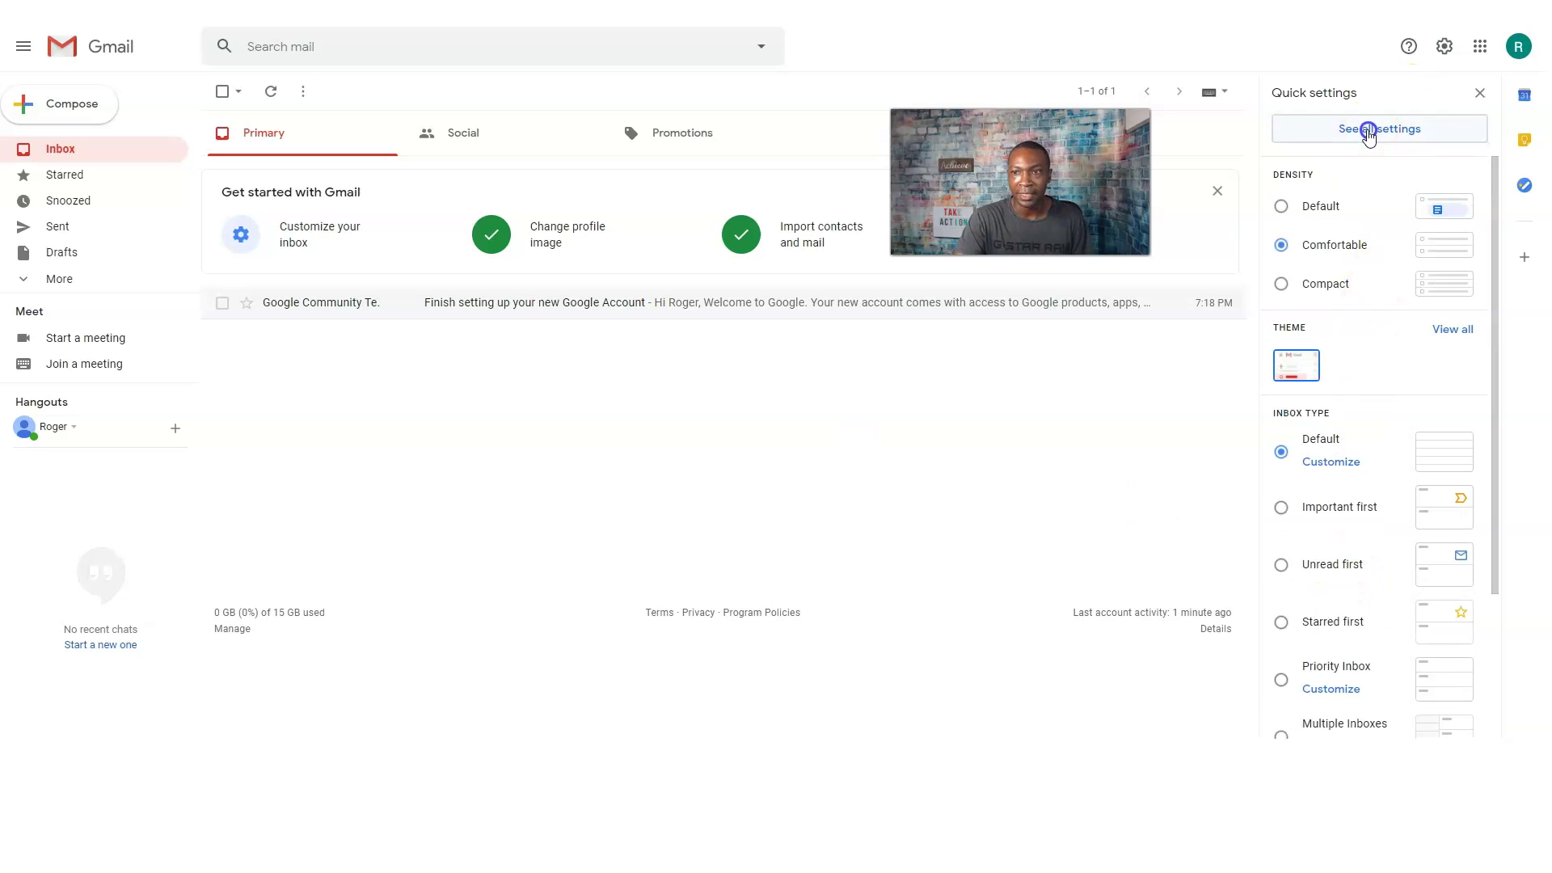
Look through the General settings page, then return to the inbox showing the welcome email.
left_click(1397, 131)
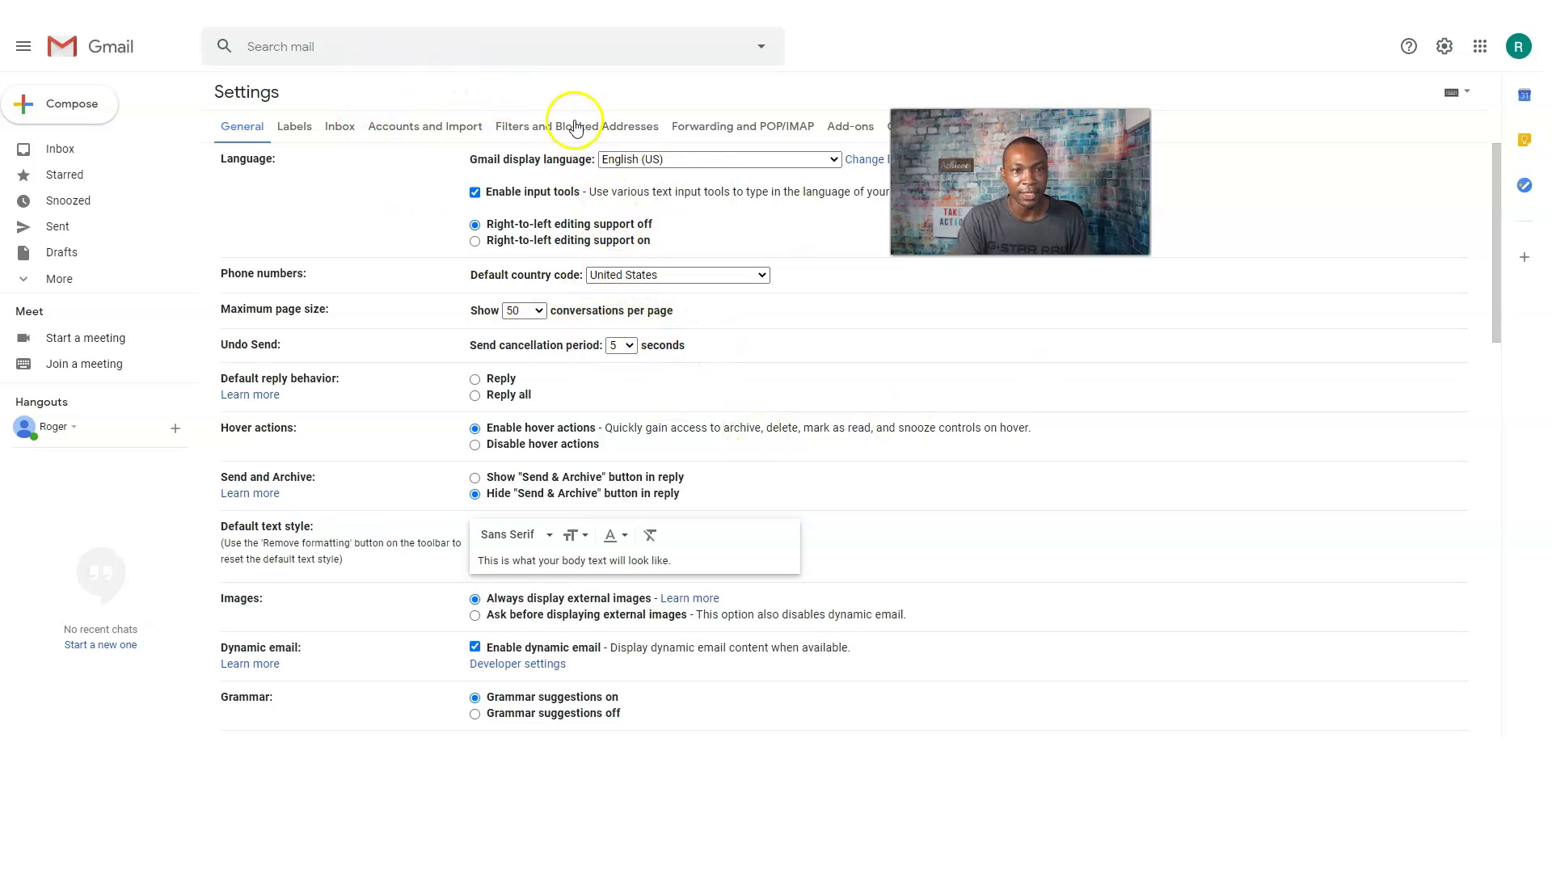
scroll(614, 235, "down", 9)
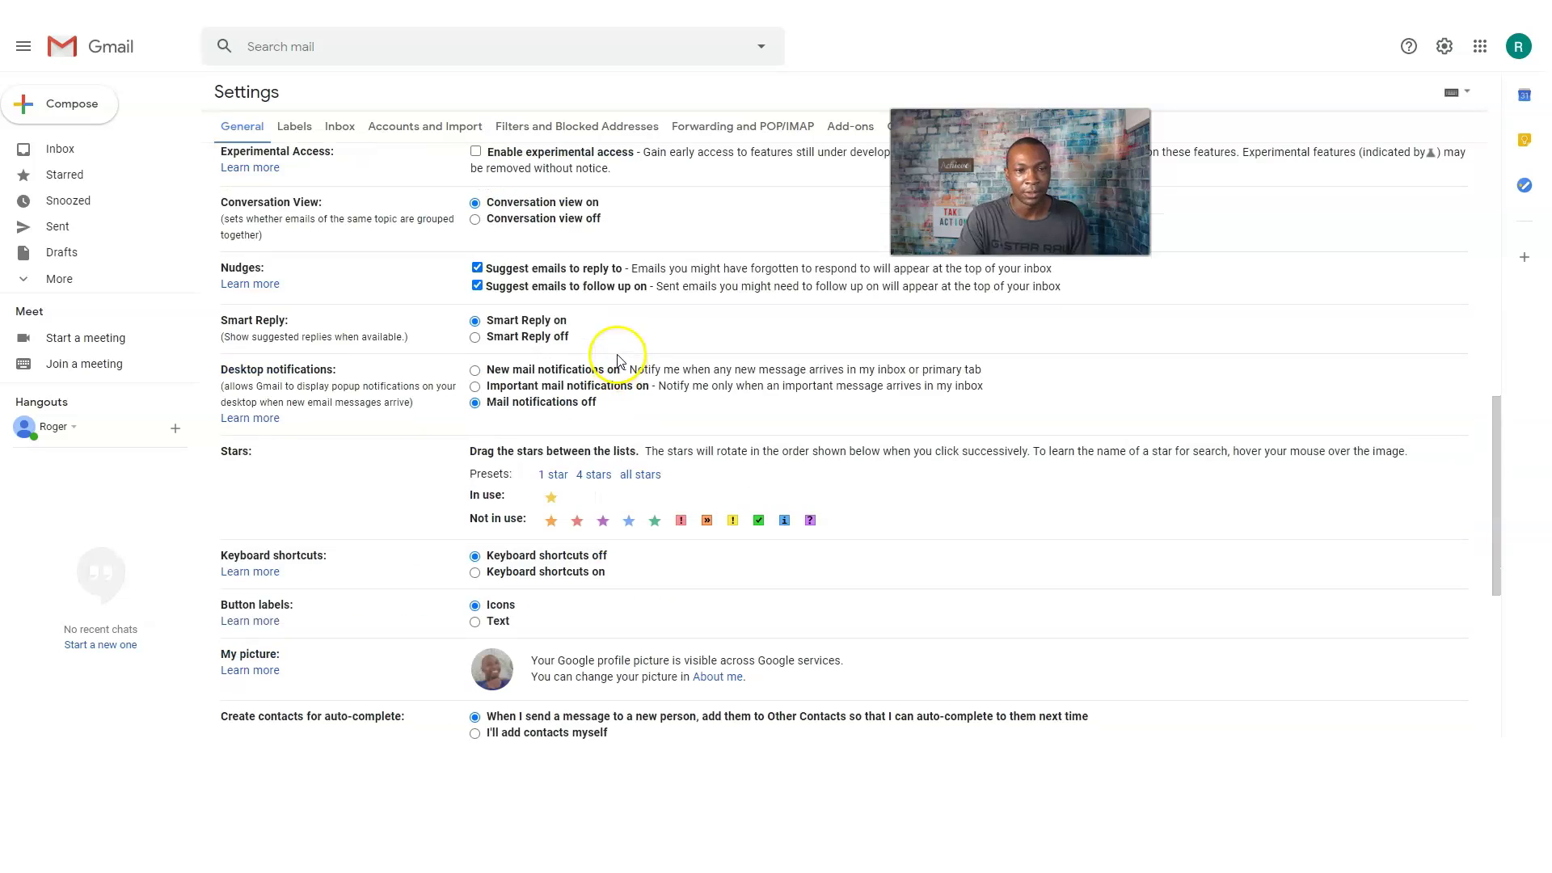
scroll(617, 359, "up", 9)
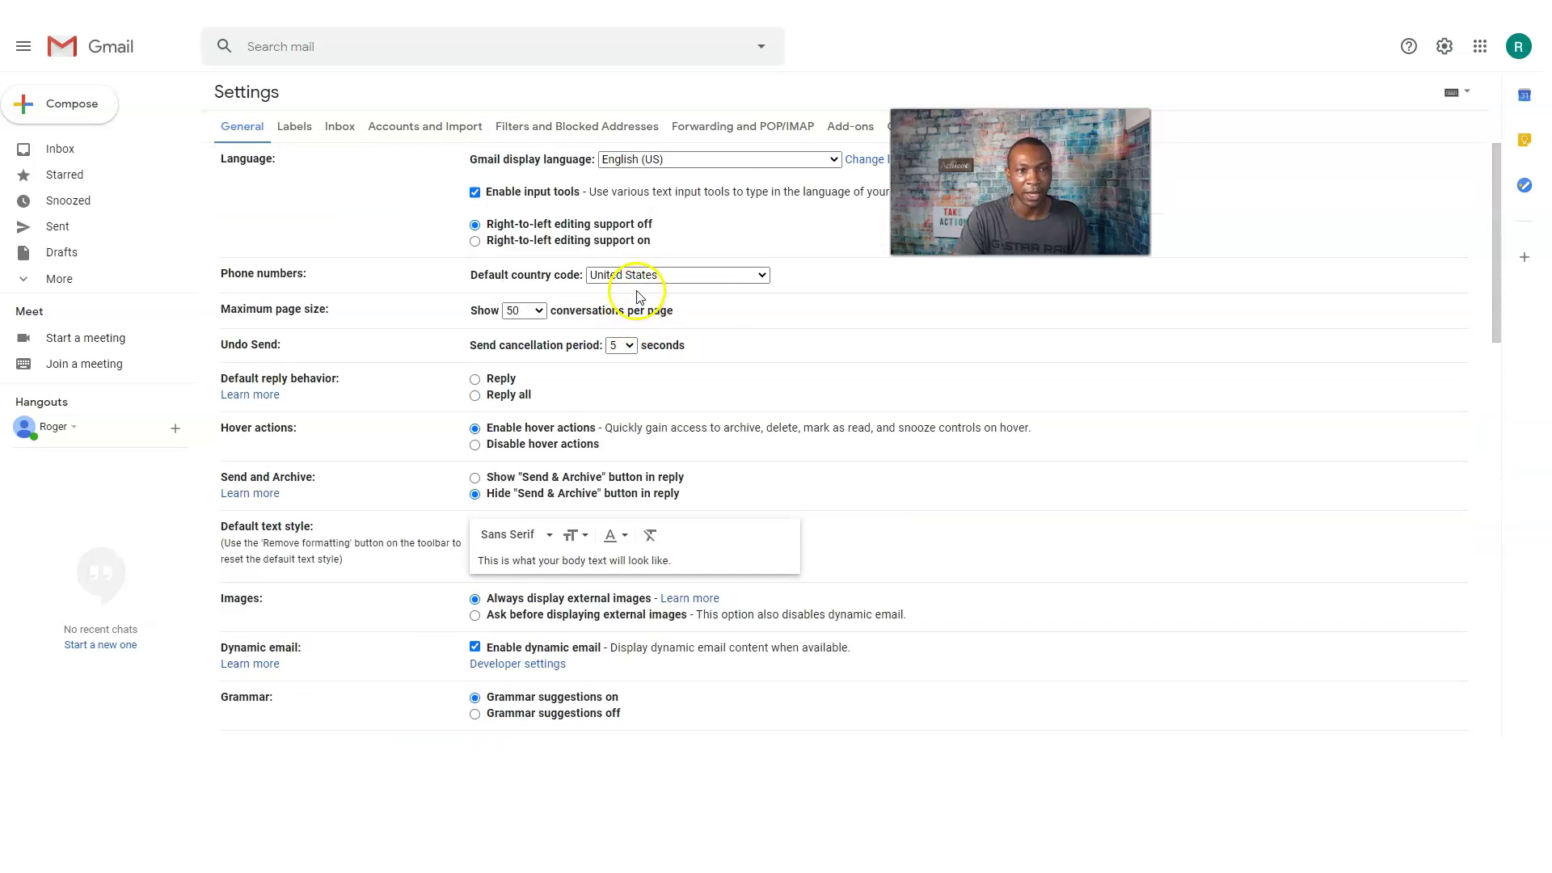
left_click(71, 152)
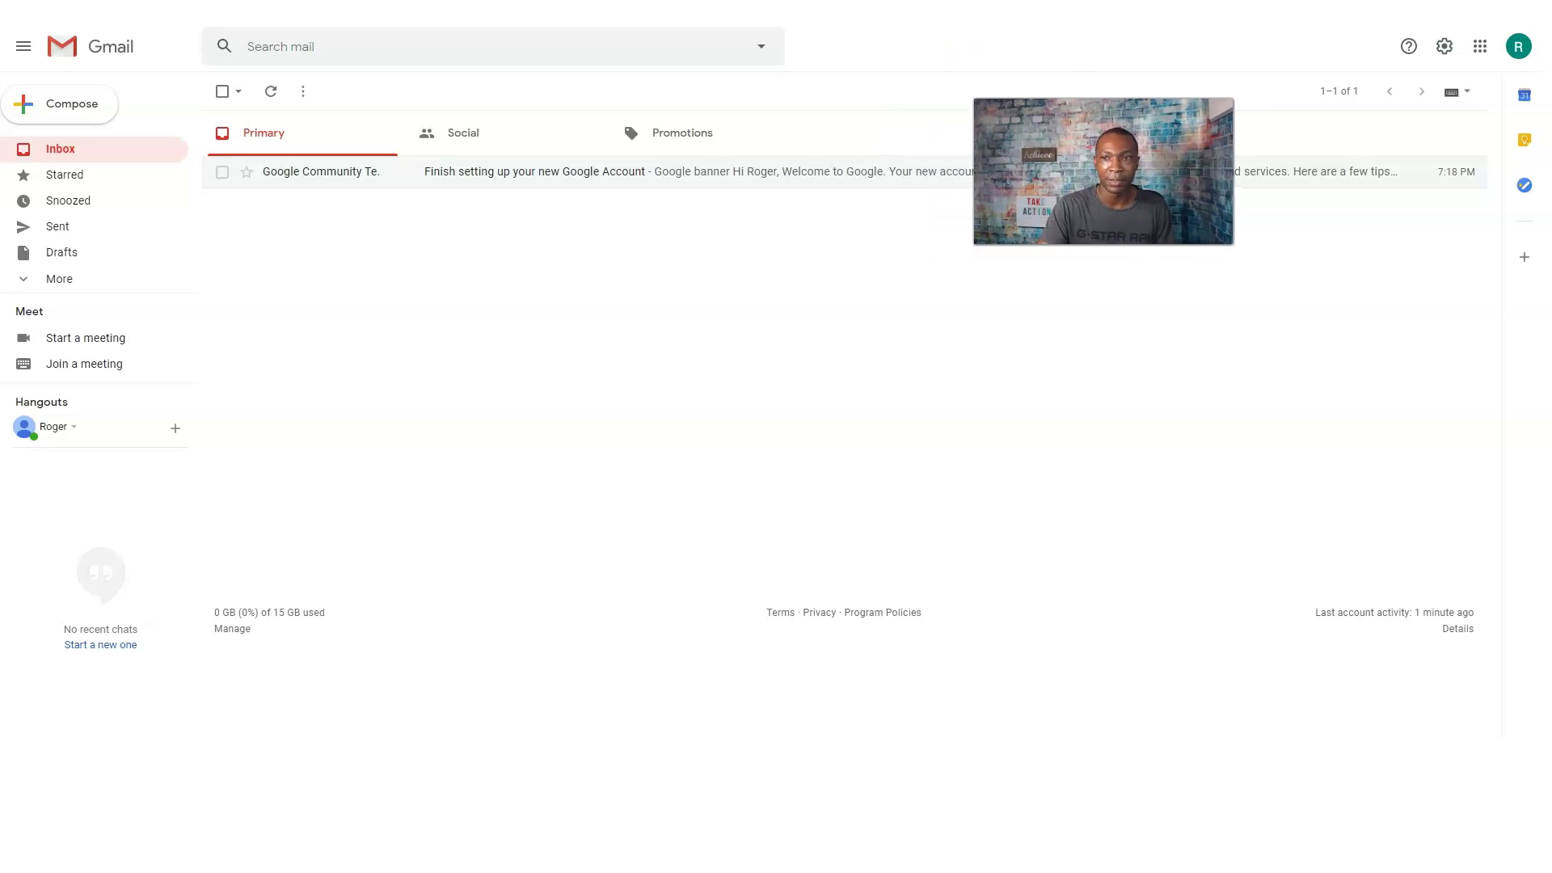
left_click(1518, 47)
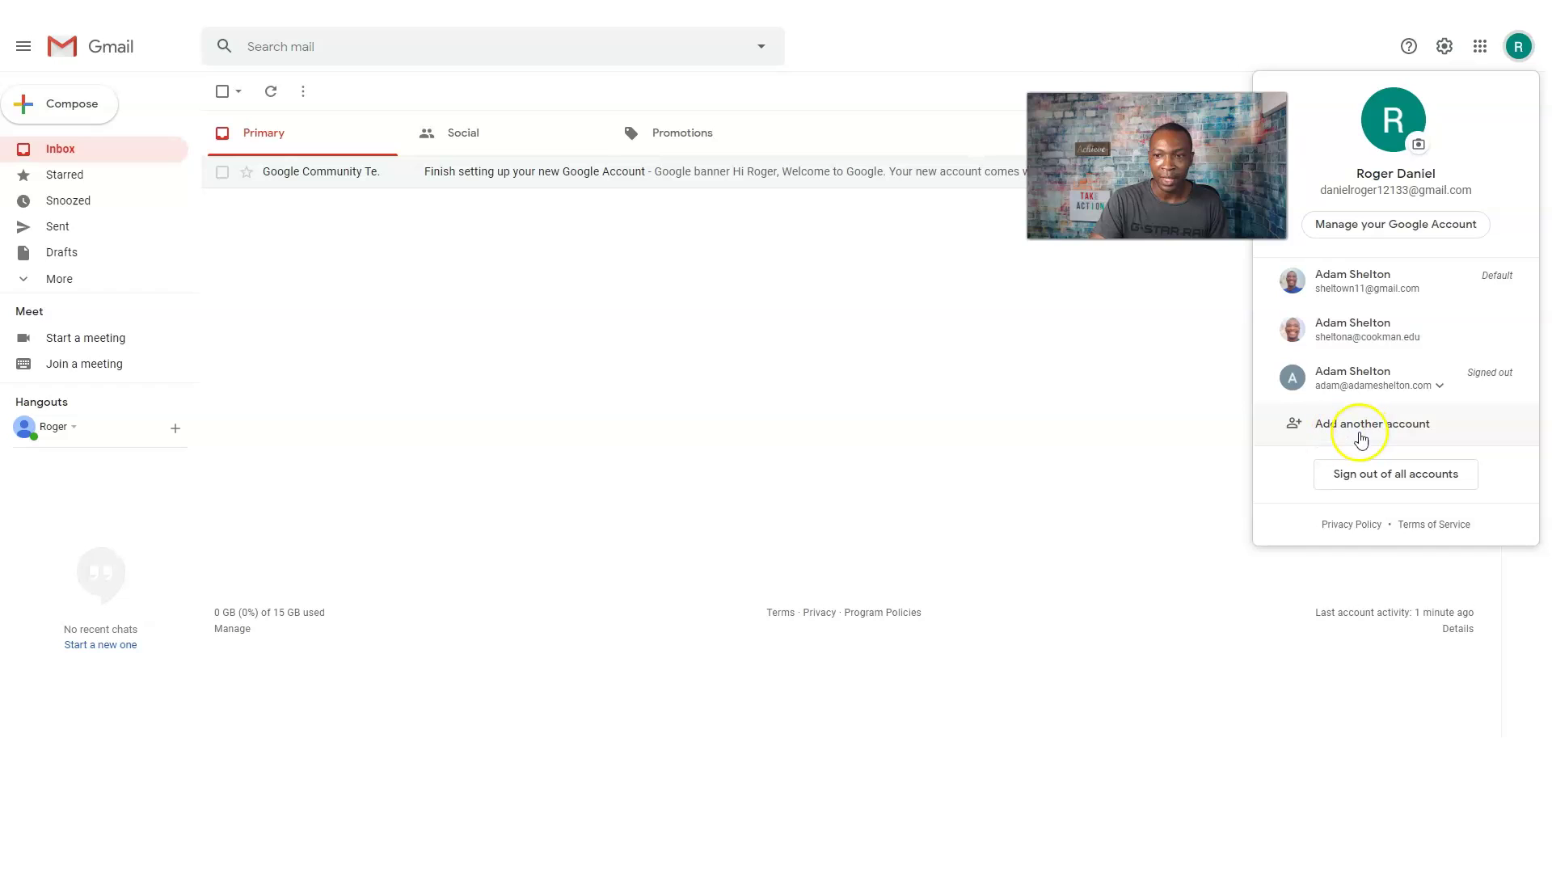
left_click(1389, 433)
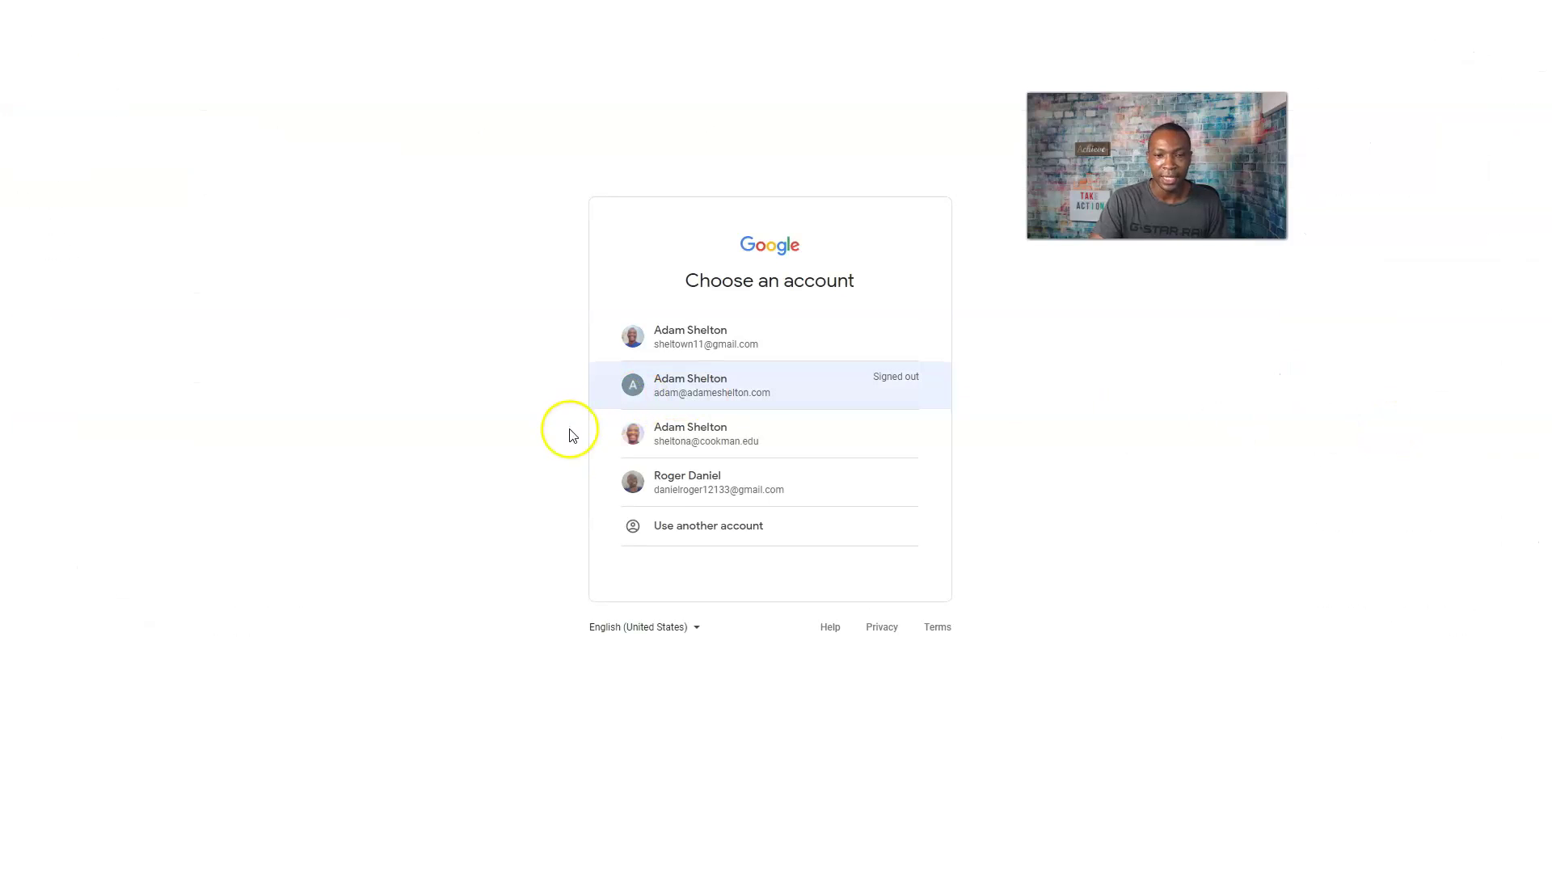
left_click(708, 533)
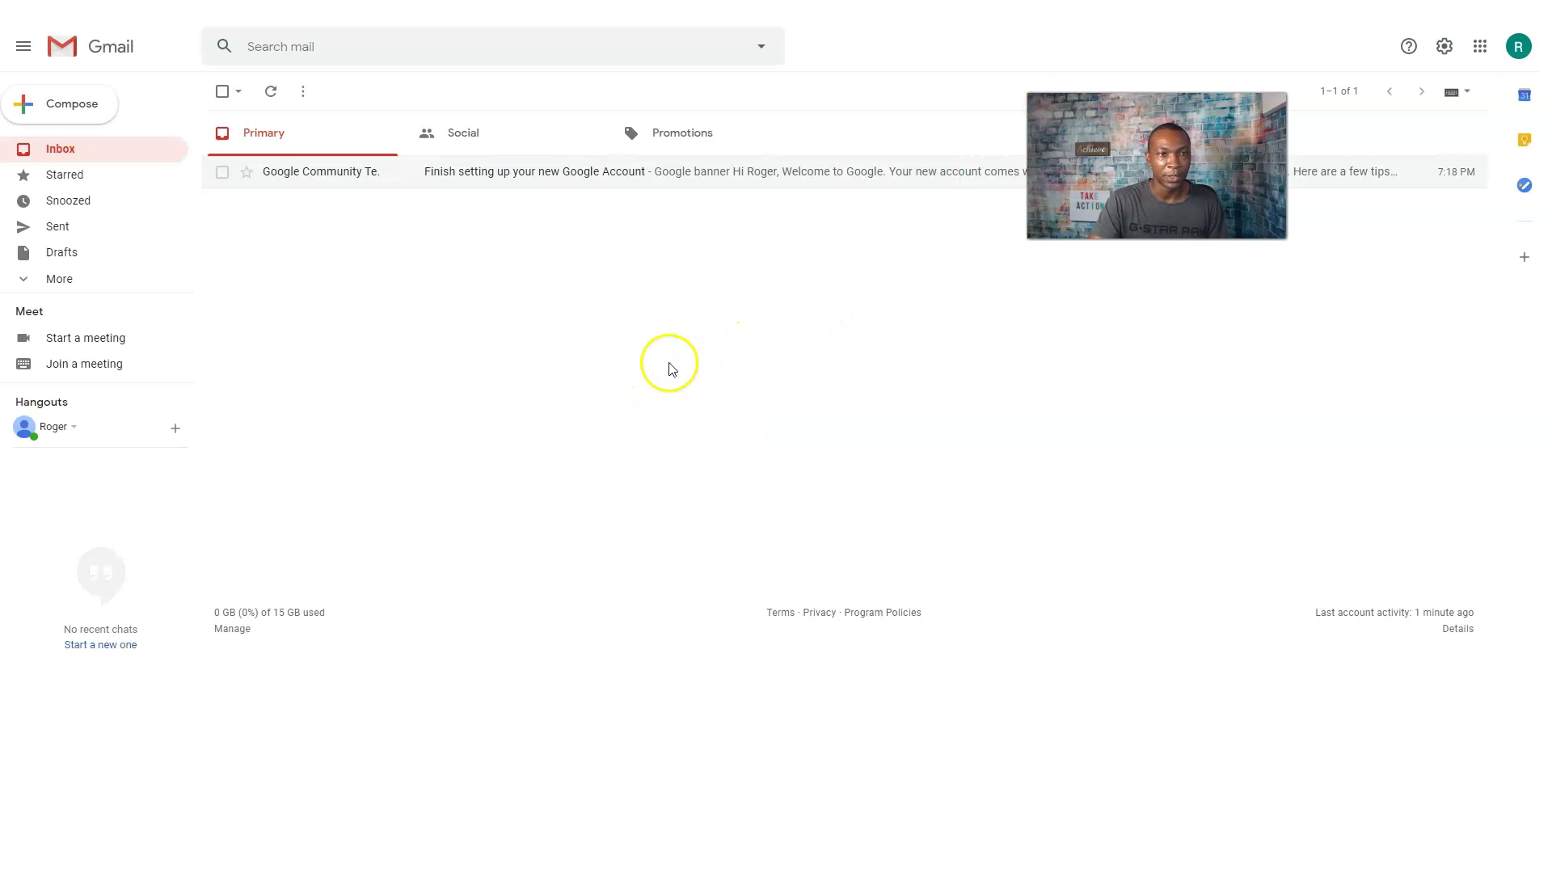
Reveal the extra mail folders and begin uploading a new profile photo from the computer.
left_click(48, 282)
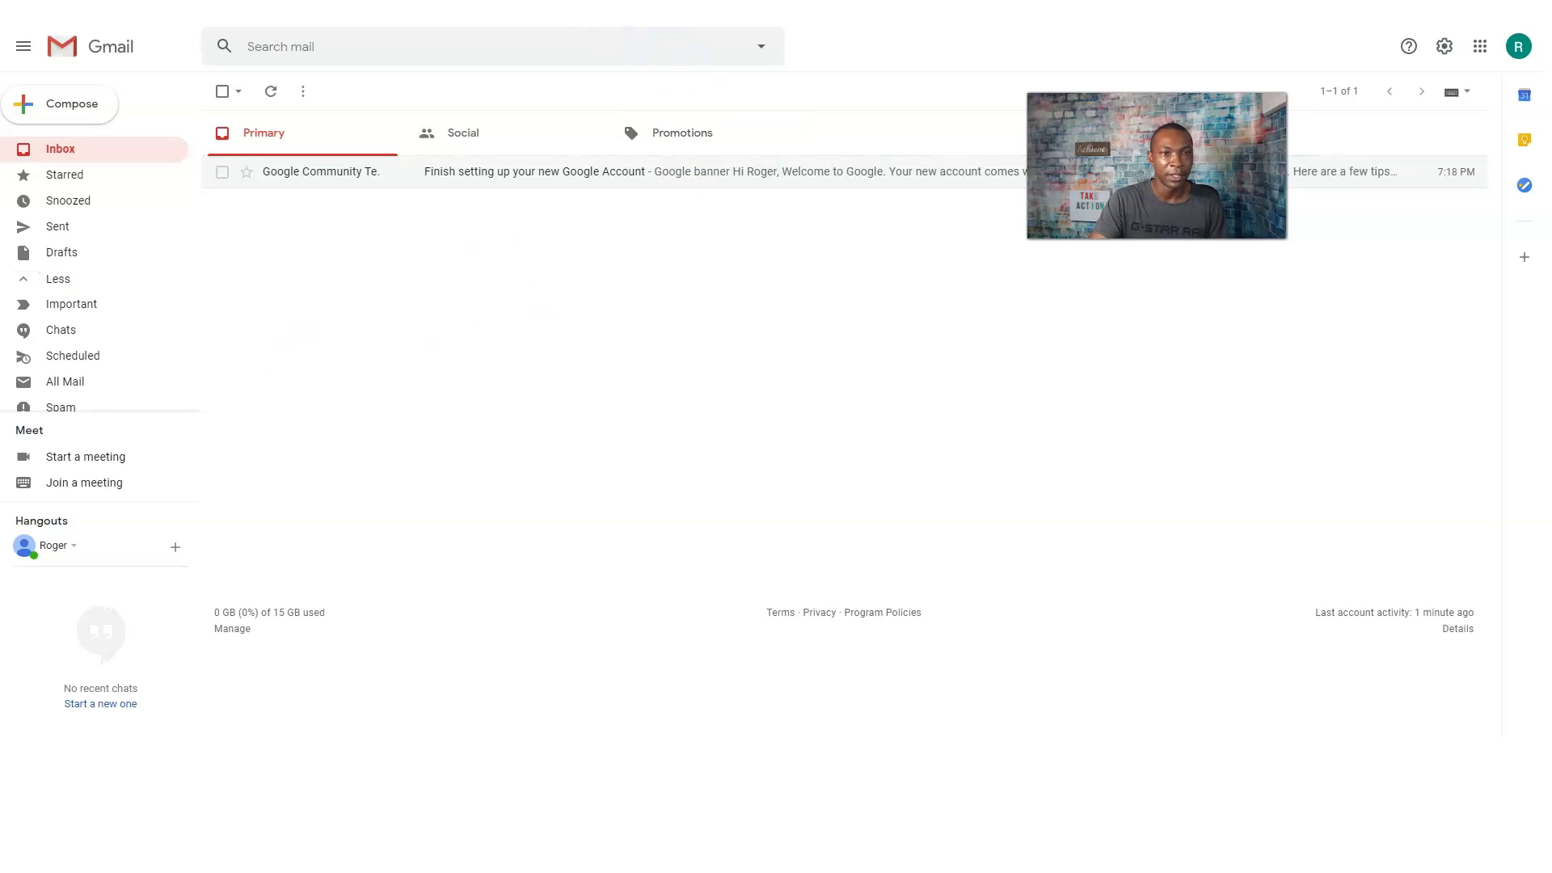
left_click(1517, 46)
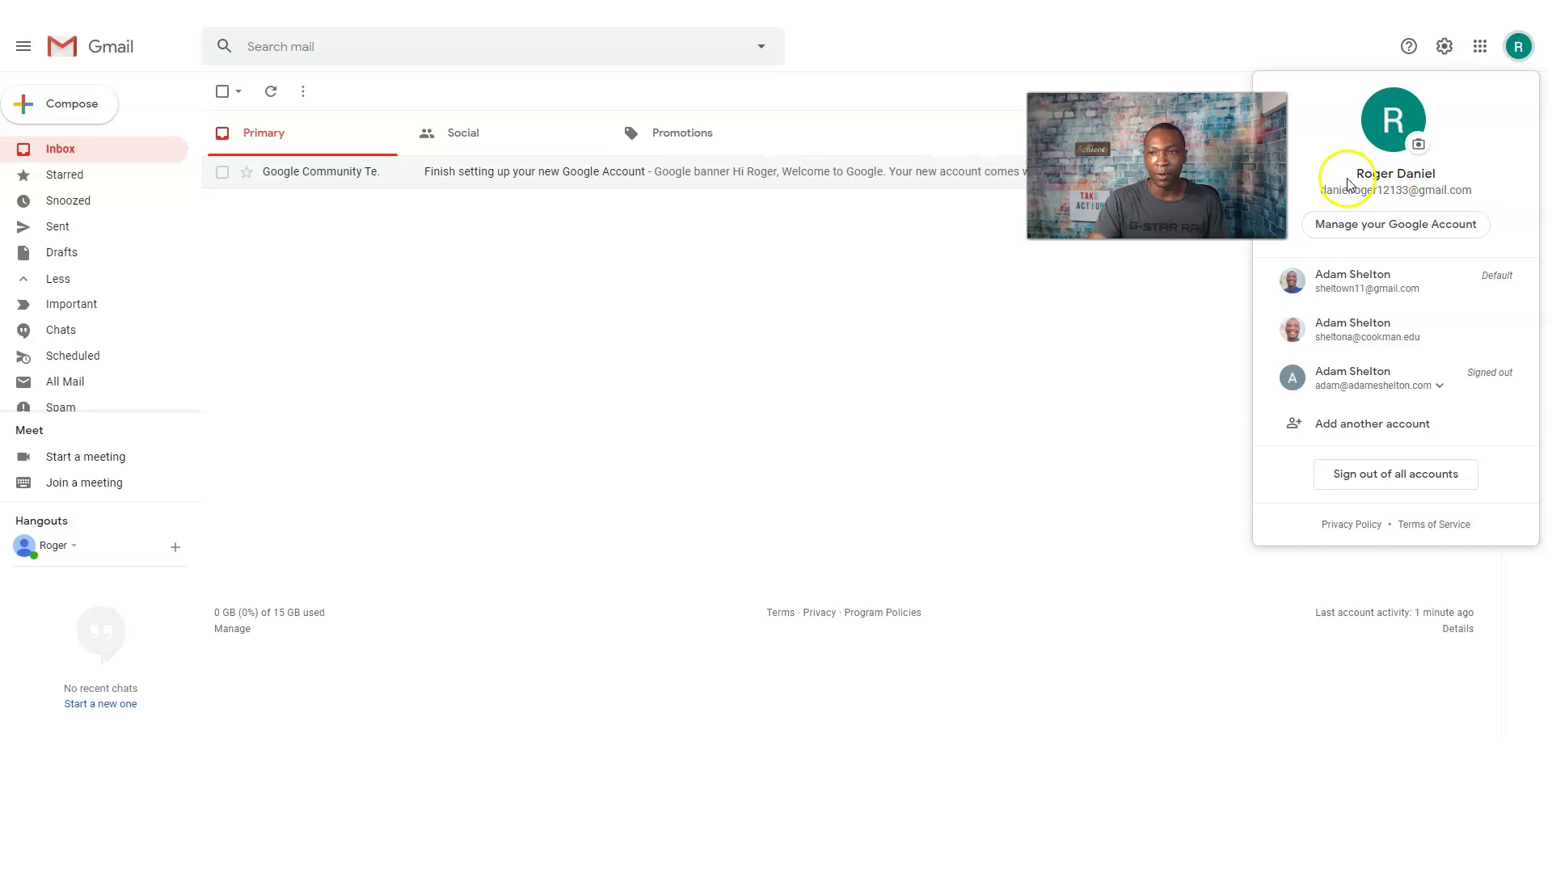
left_click(1419, 144)
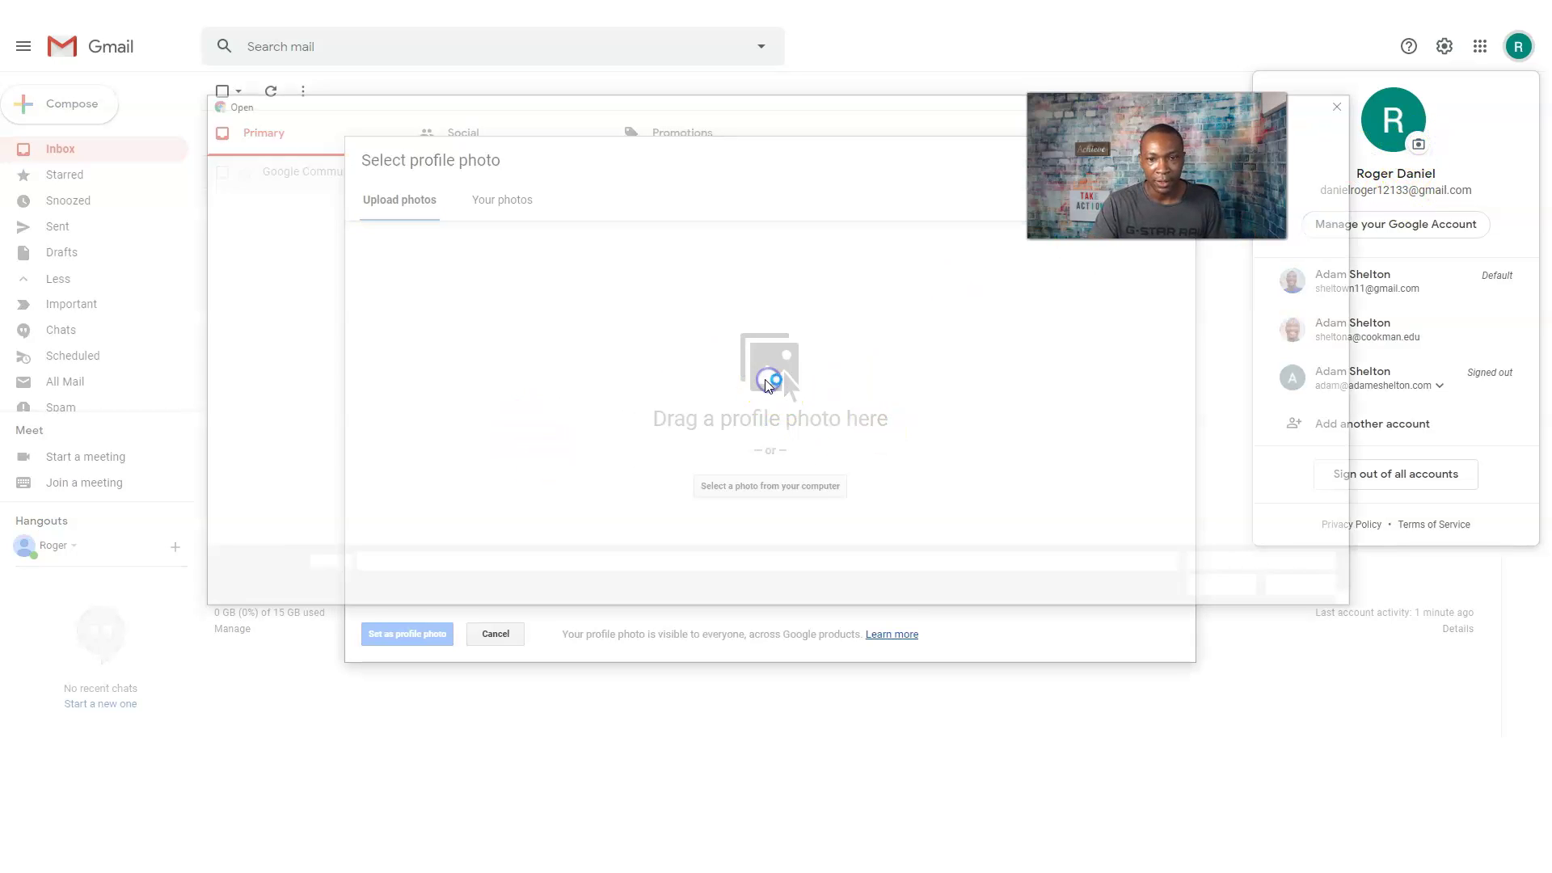
left_click(769, 486)
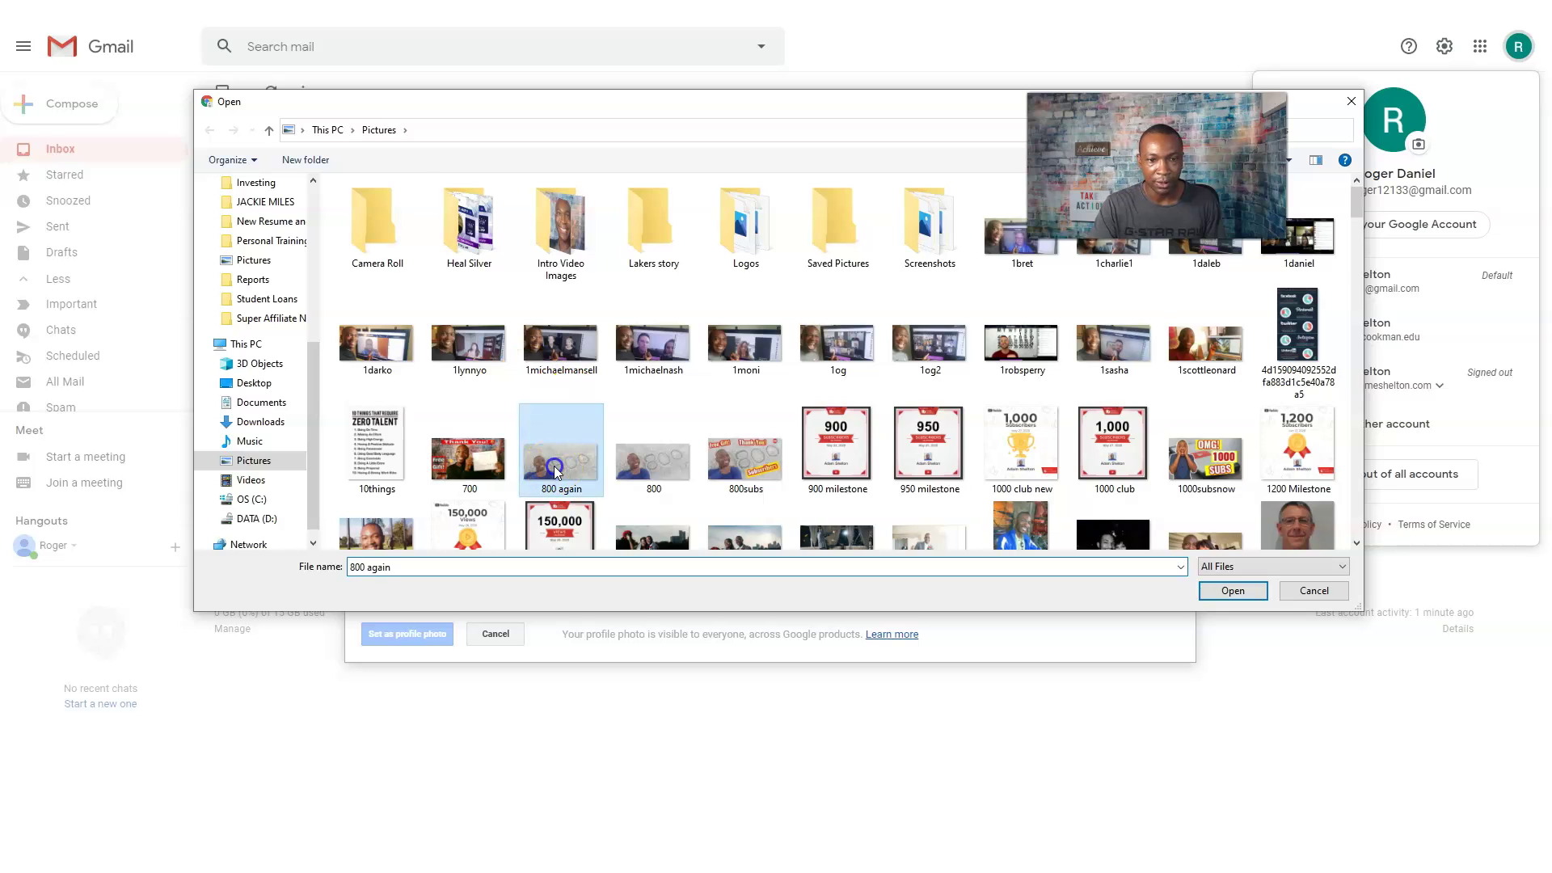
Upload 800 again.jpg, crop it around the face, and set it as the profile photo.
double_click(555, 465)
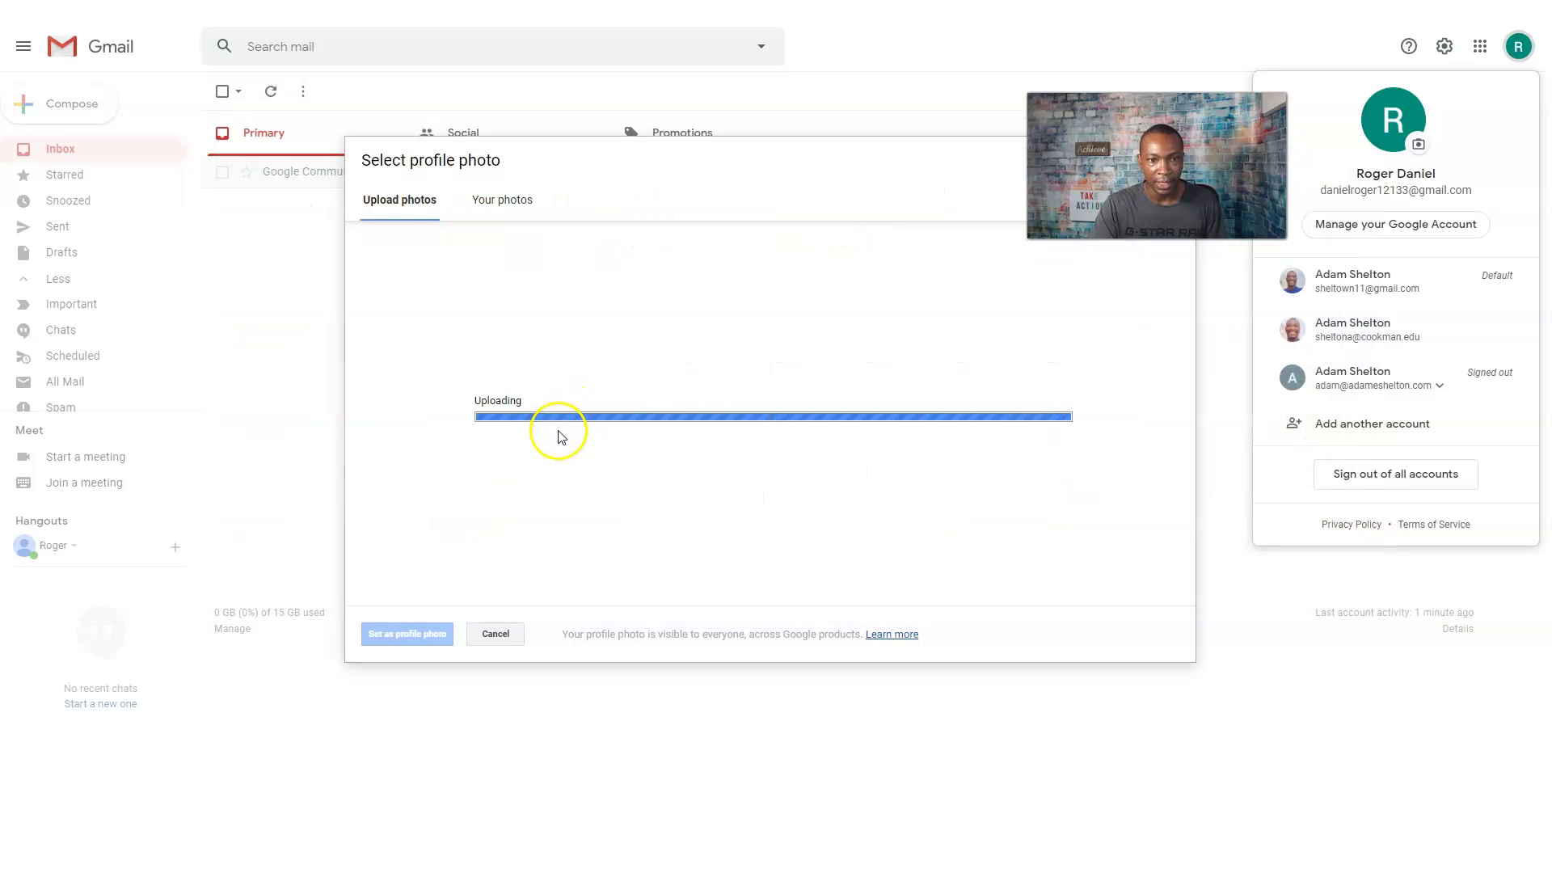
left_click_drag(853, 405, 687, 429)
left_click(416, 633)
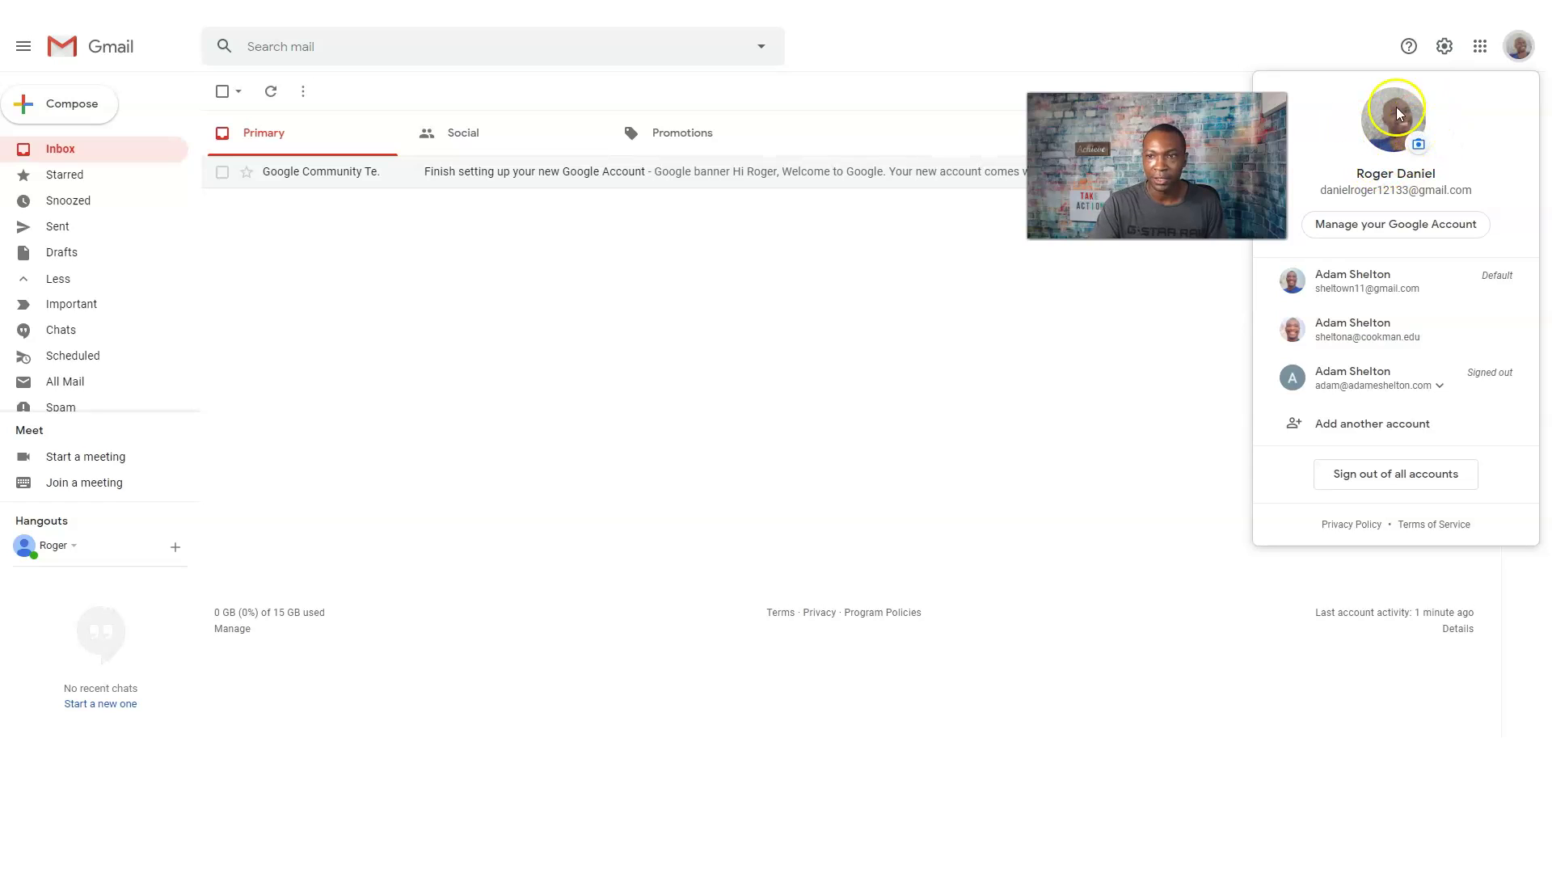
left_click(1016, 410)
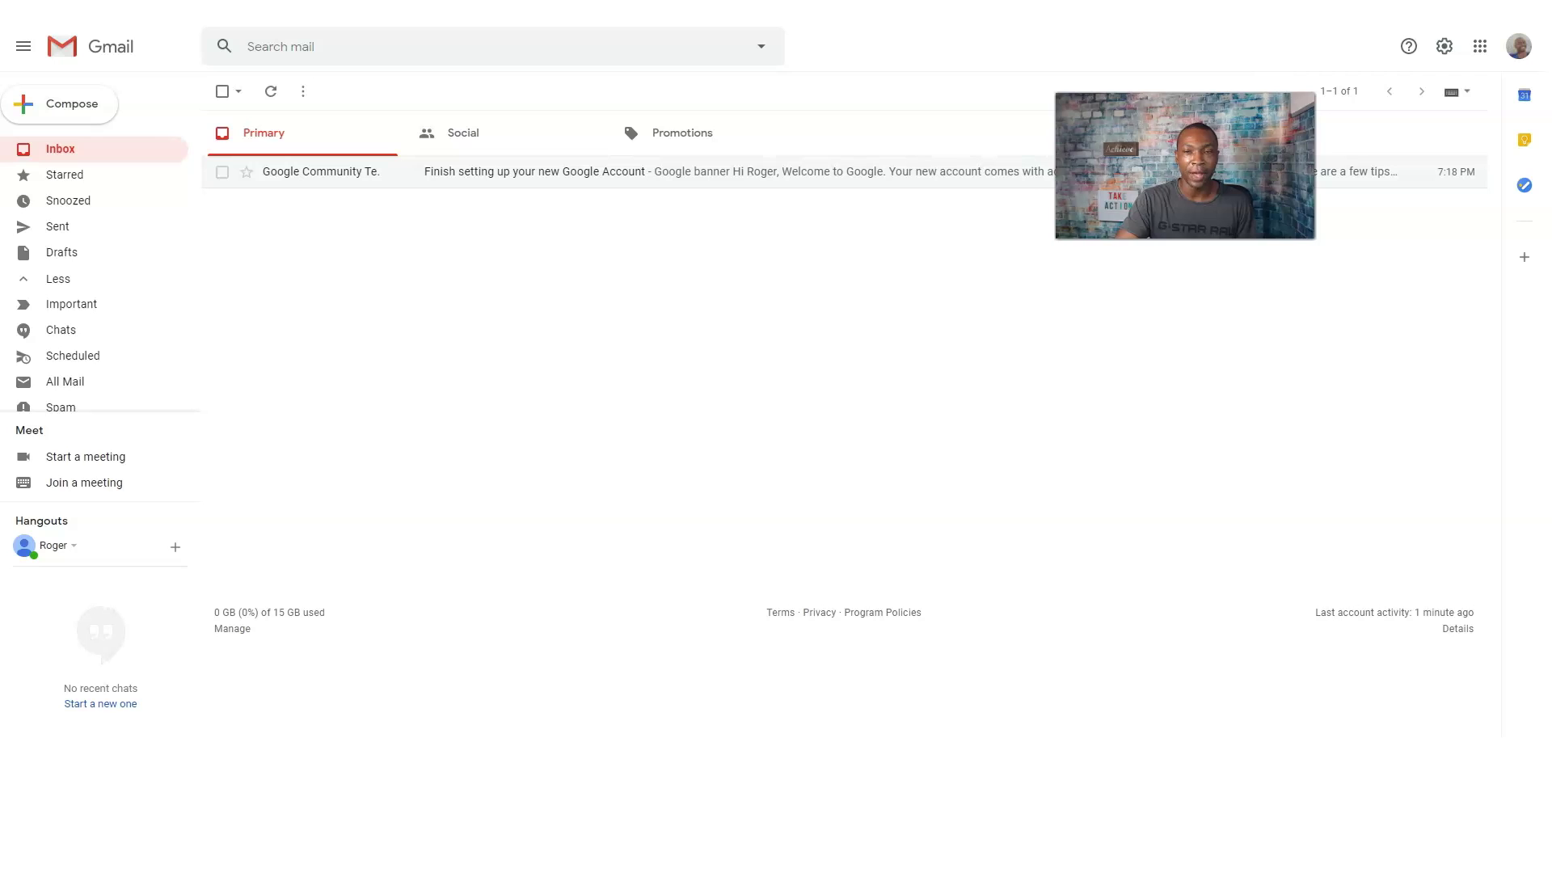